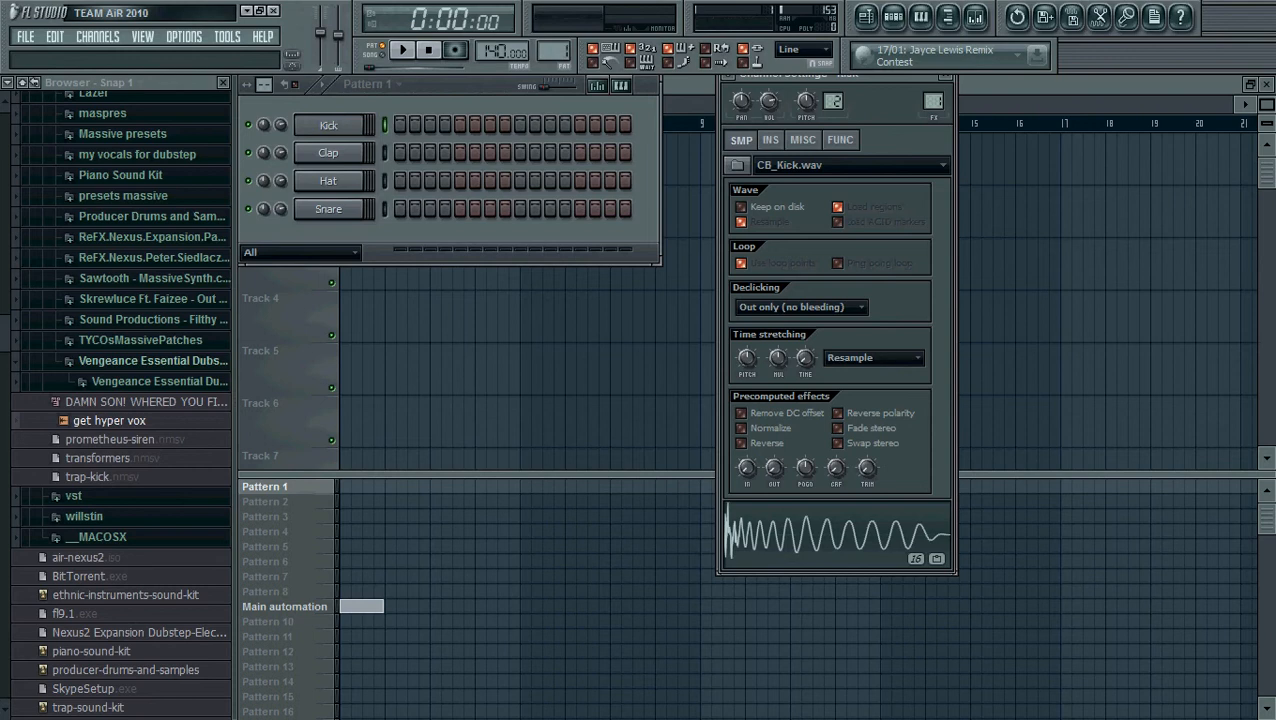
Step: Close the windows floating over the playlist and collapse the browser's folder tree
click(308, 294)
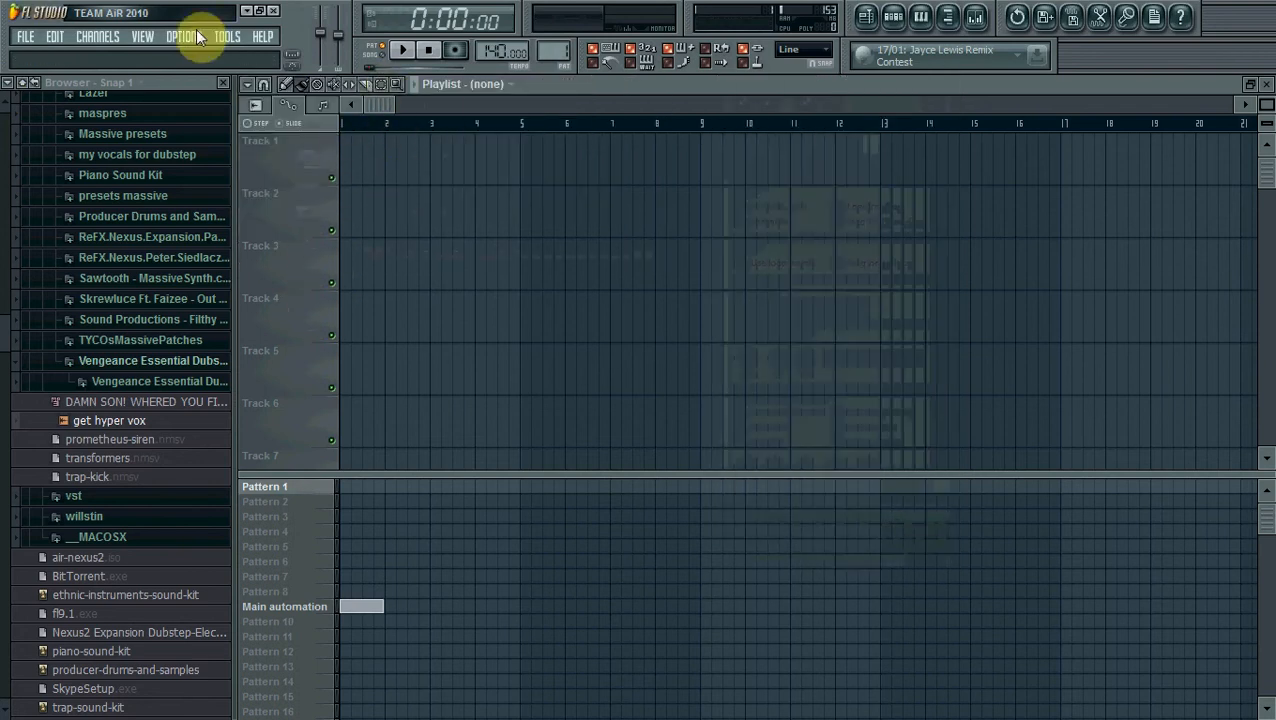
click(274, 14)
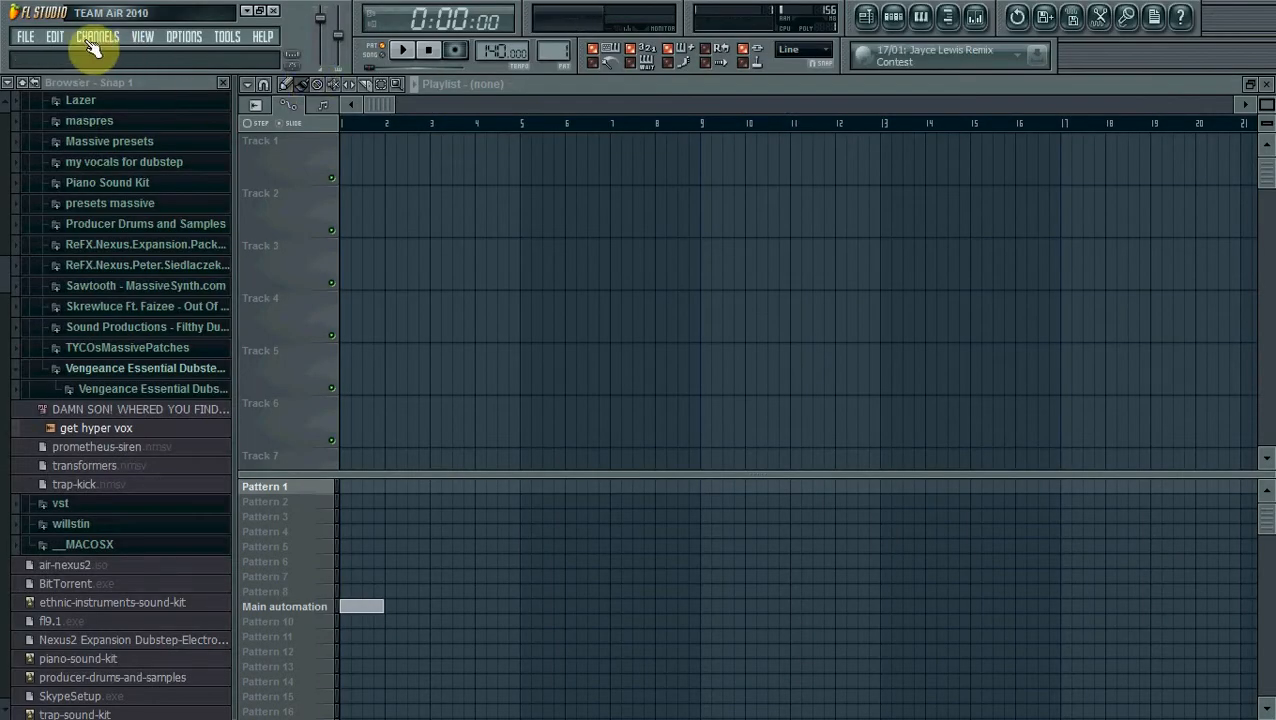
click(24, 85)
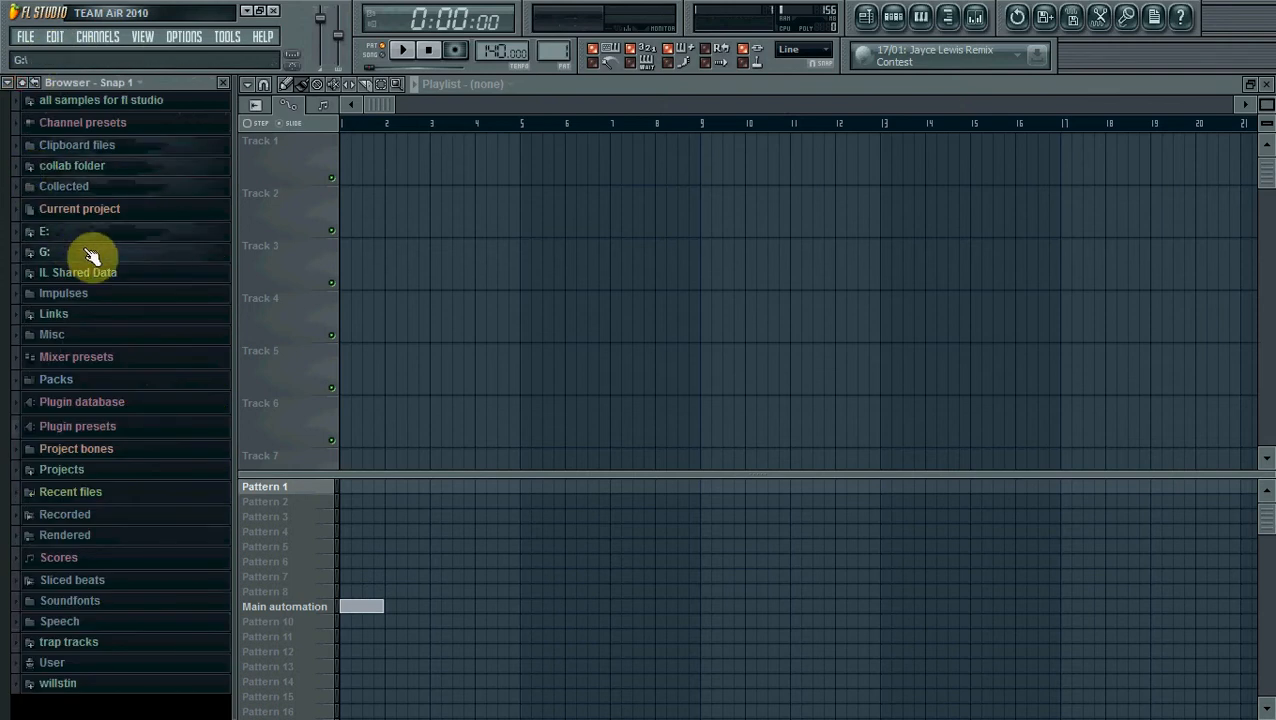
Step: Bring up the step sequencer over the playlist
click(867, 17)
click(876, 22)
click(895, 22)
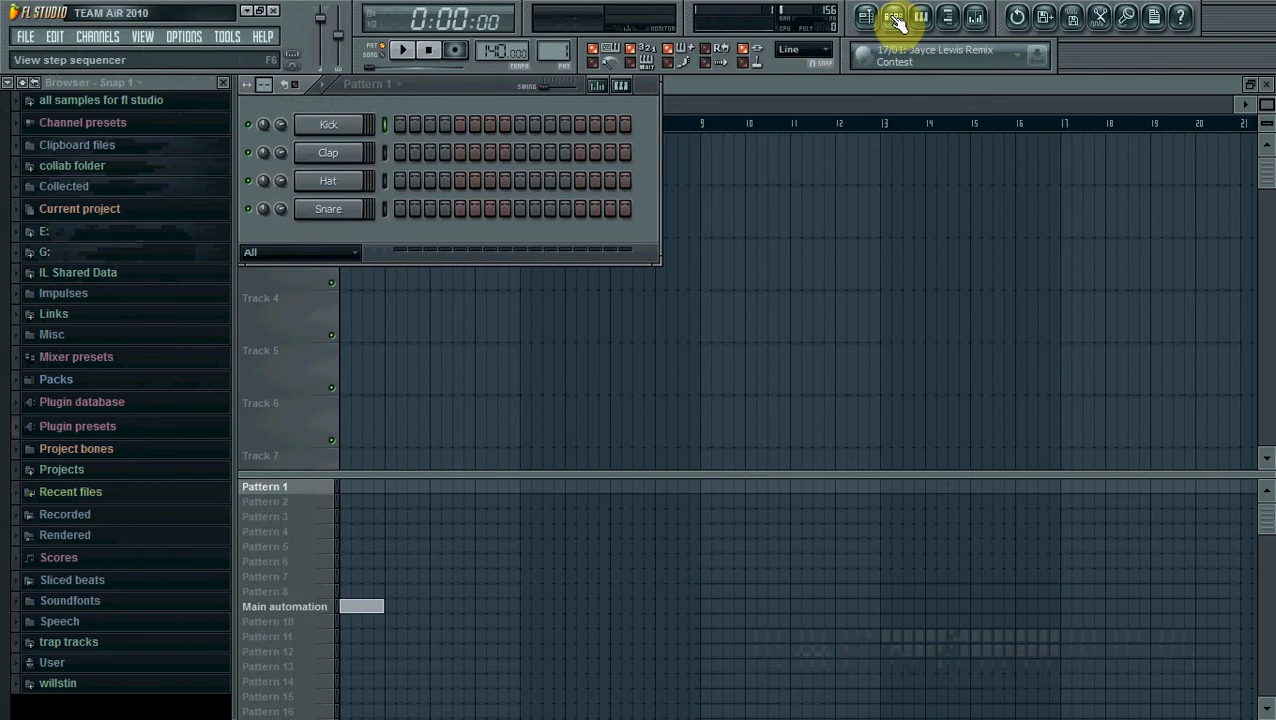
Step: View the piano roll, toggle the browser off and on, and look over the mixer before closing it
click(924, 22)
click(924, 22)
click(955, 25)
click(955, 25)
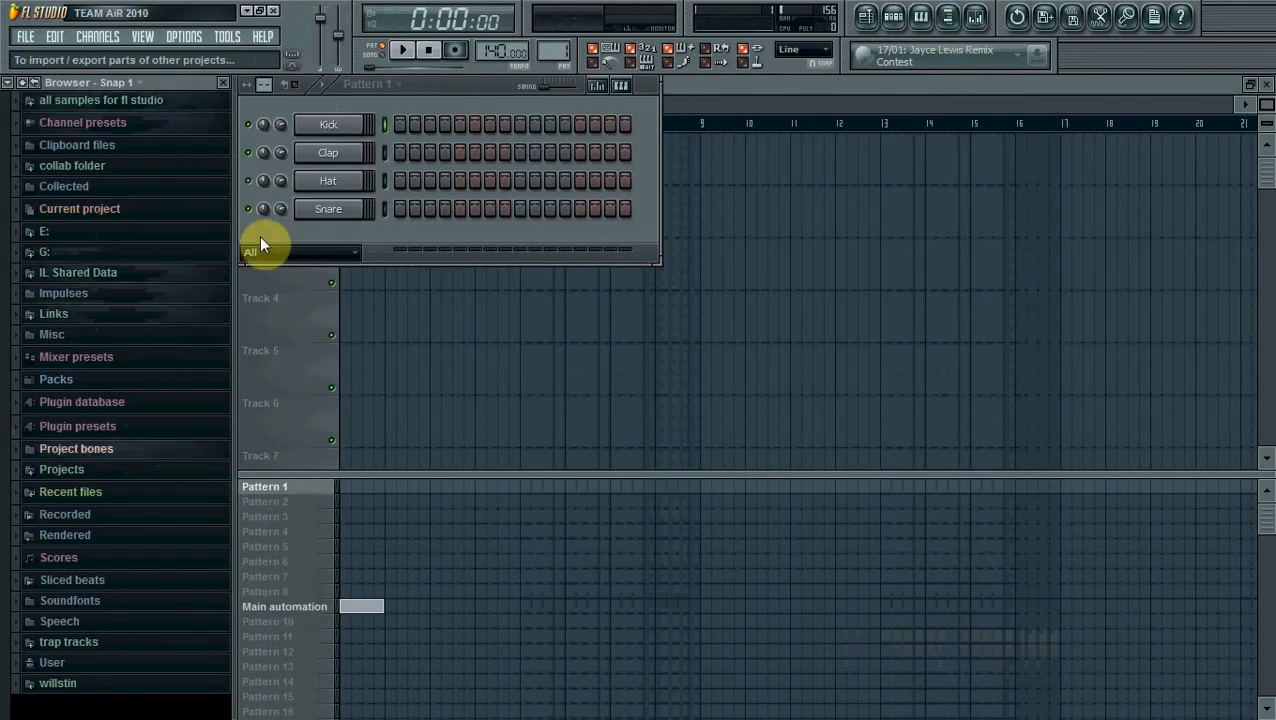
click(974, 18)
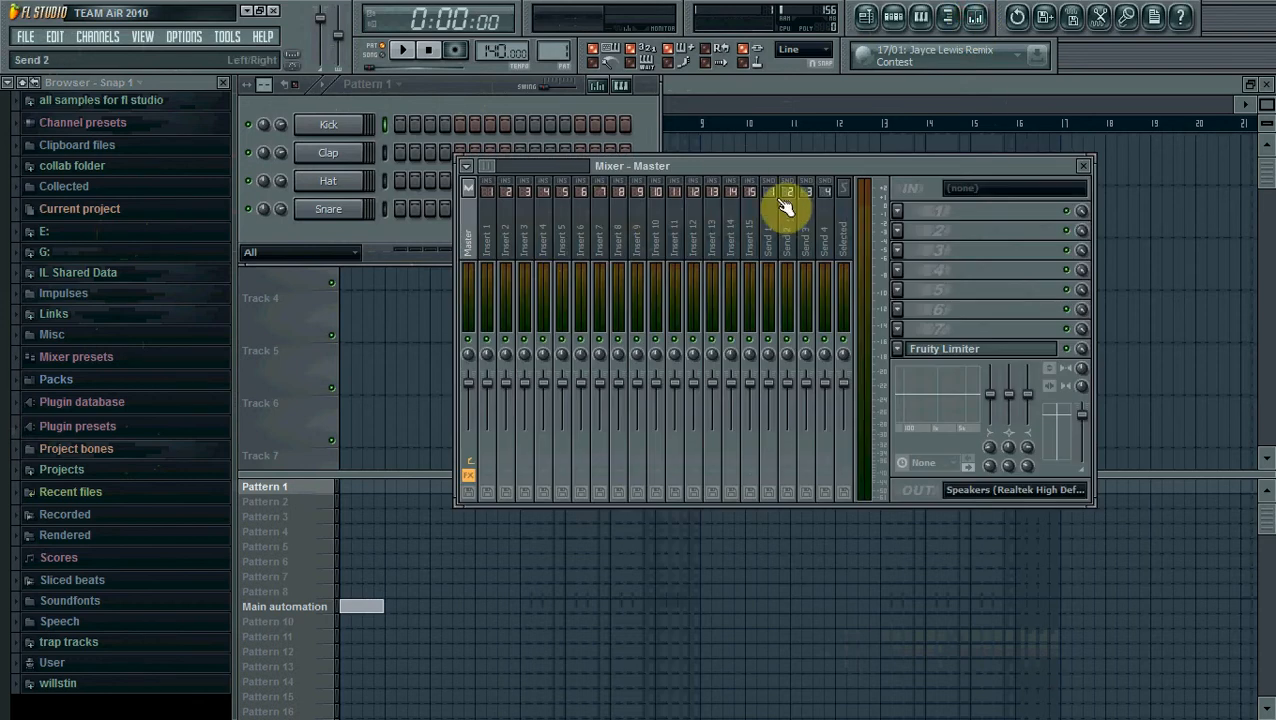
click(1080, 168)
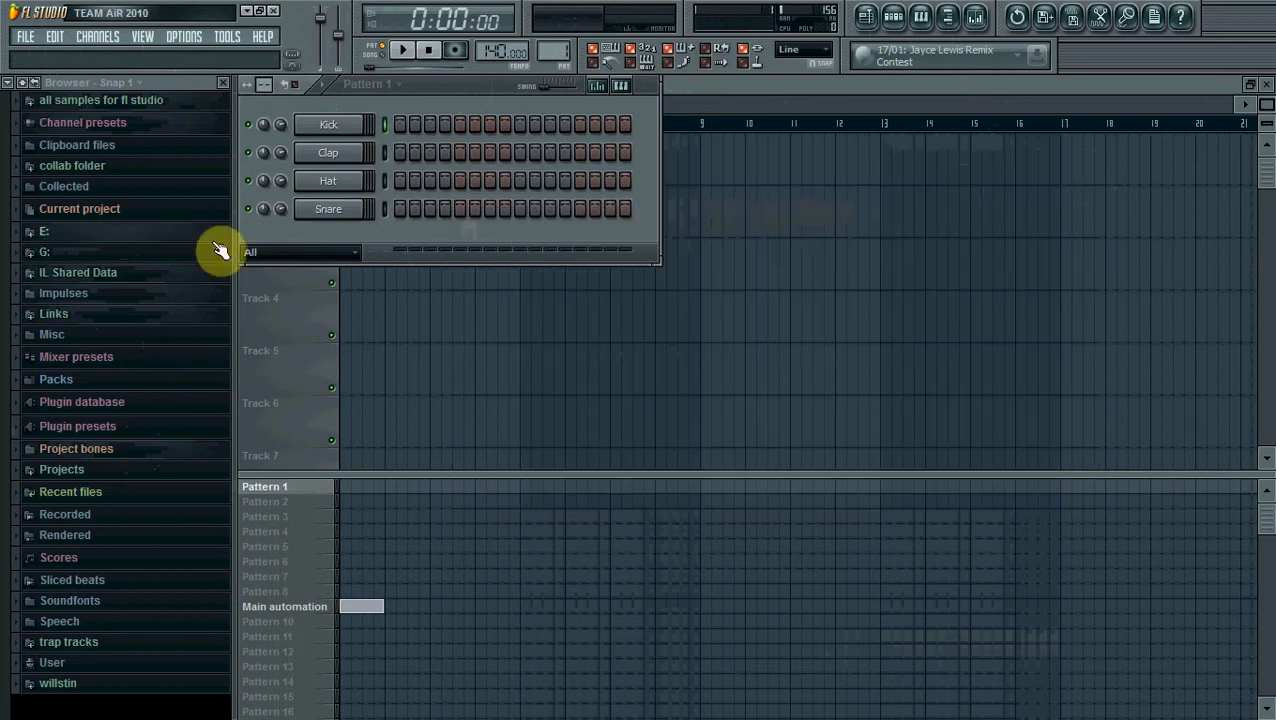
Step: Browse drive E: to all samples for fl studio, patches things for fl studio, and expand the Vengeance Essential Dubstep pack
click(141, 235)
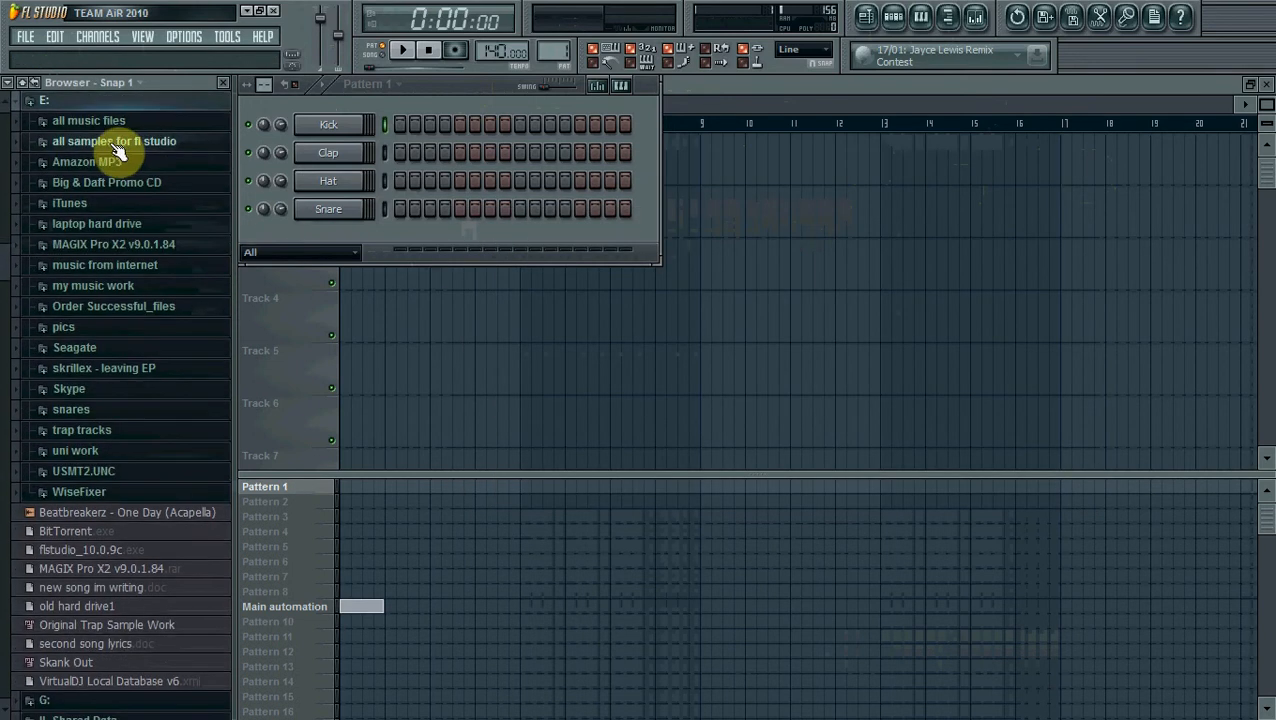
click(44, 100)
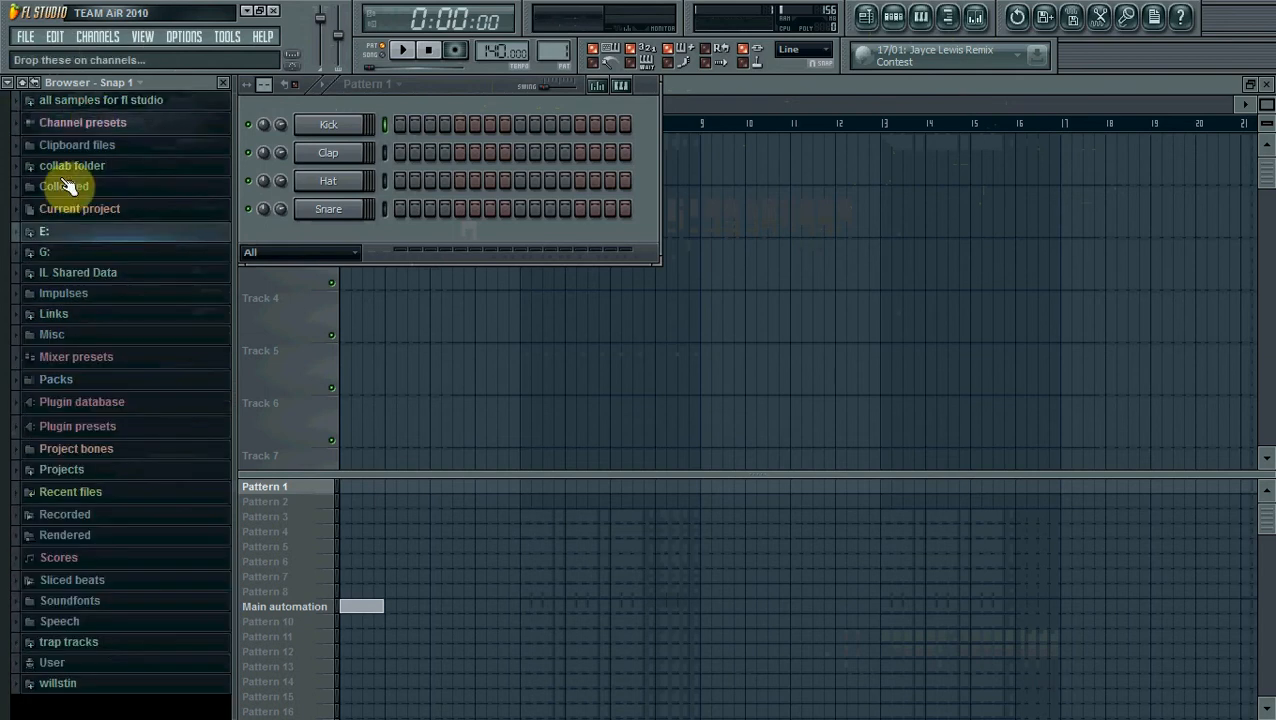
click(54, 234)
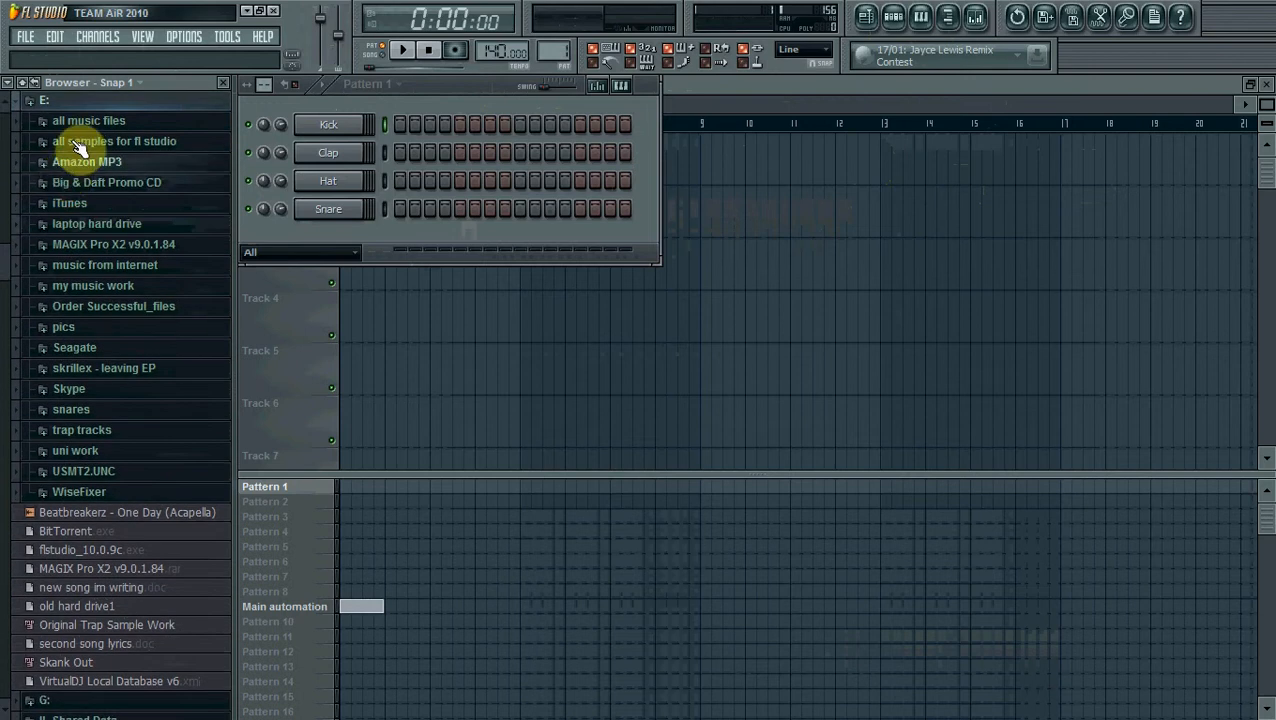
click(94, 142)
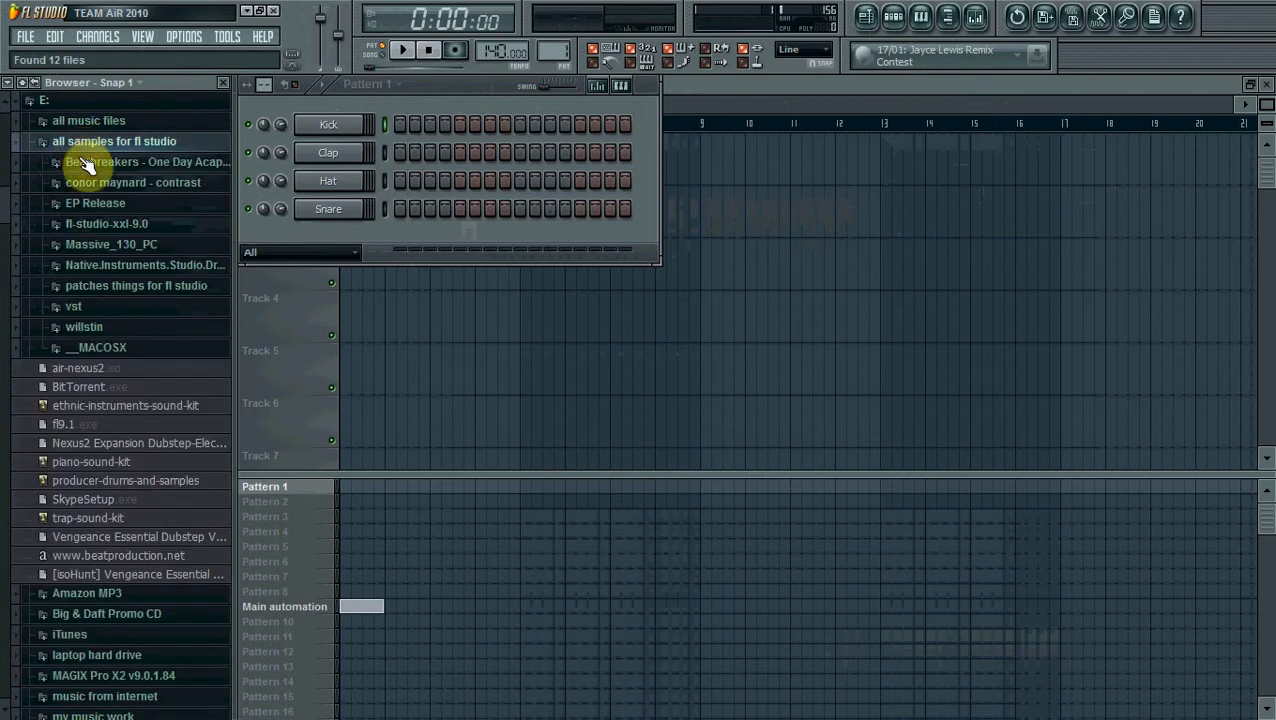
click(108, 287)
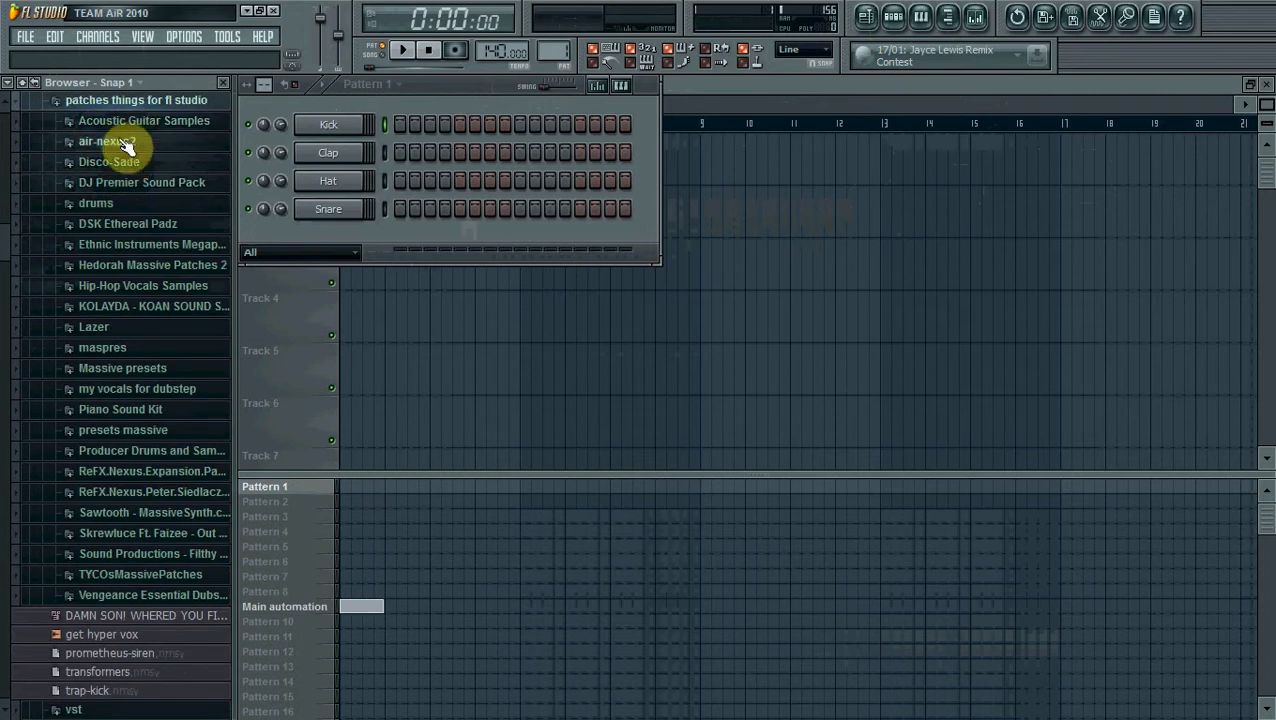
click(138, 595)
click(157, 616)
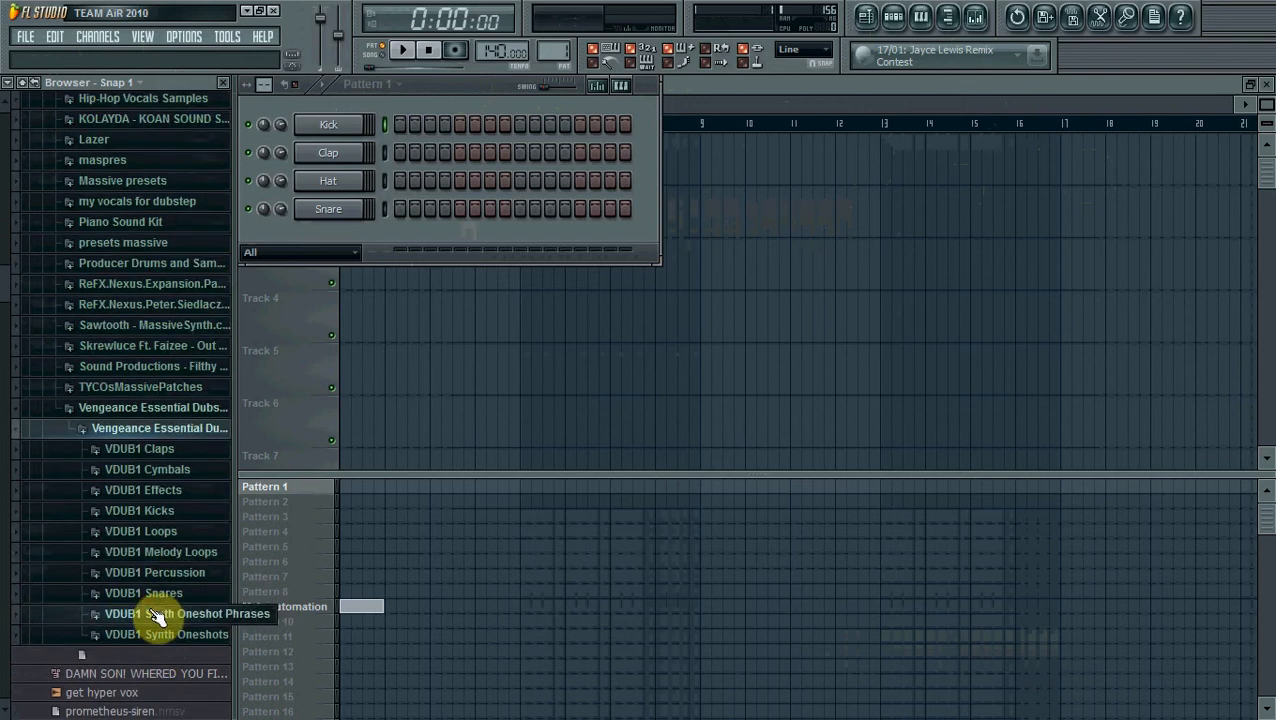
Step: Audition samples in the VDUB1 Kicks folder and load VDUB1 Kick 009 onto the Kick channel
click(163, 512)
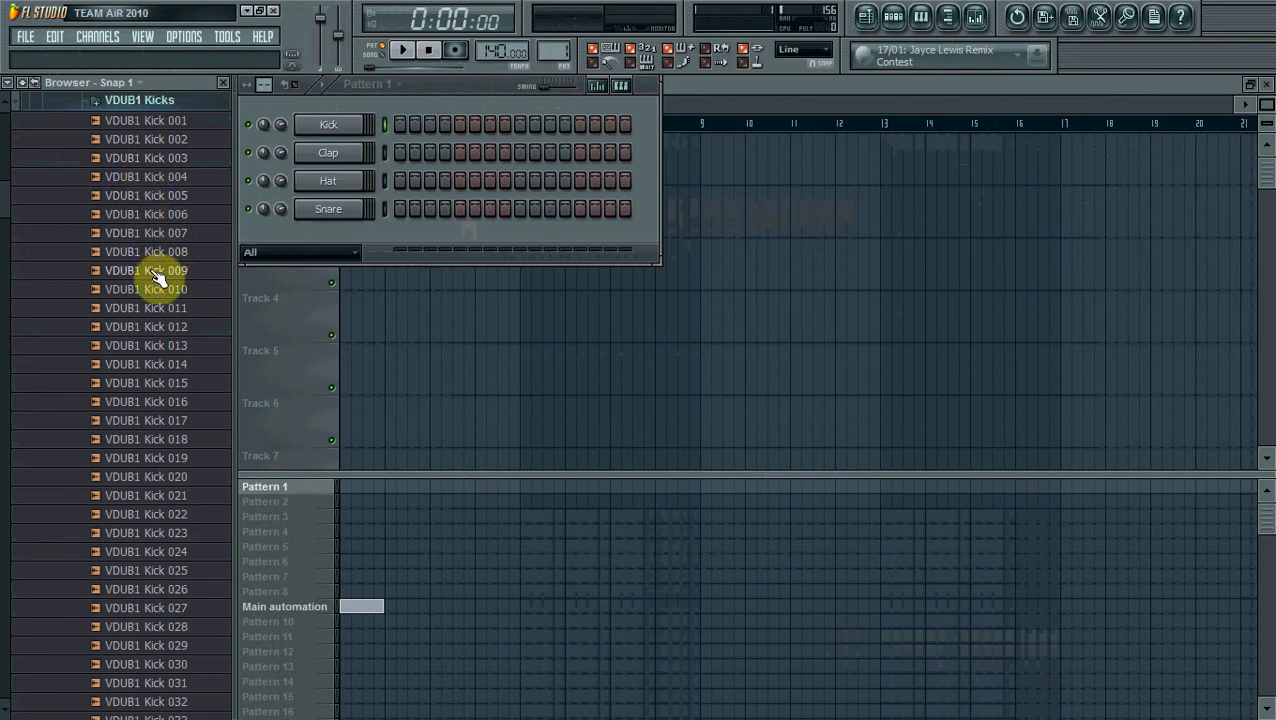
click(157, 277)
click(160, 292)
click(160, 275)
drag(163, 278, 322, 128)
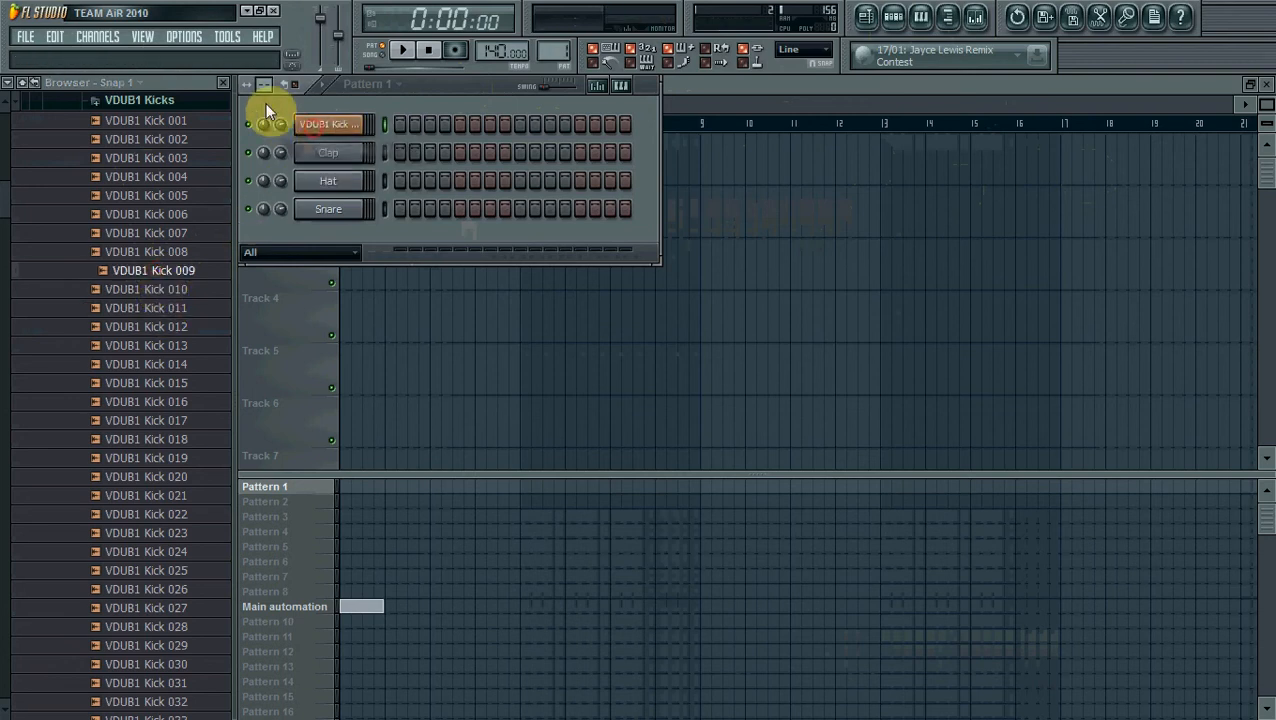
Step: Check the audio settings and close them without changes
click(196, 42)
click(215, 87)
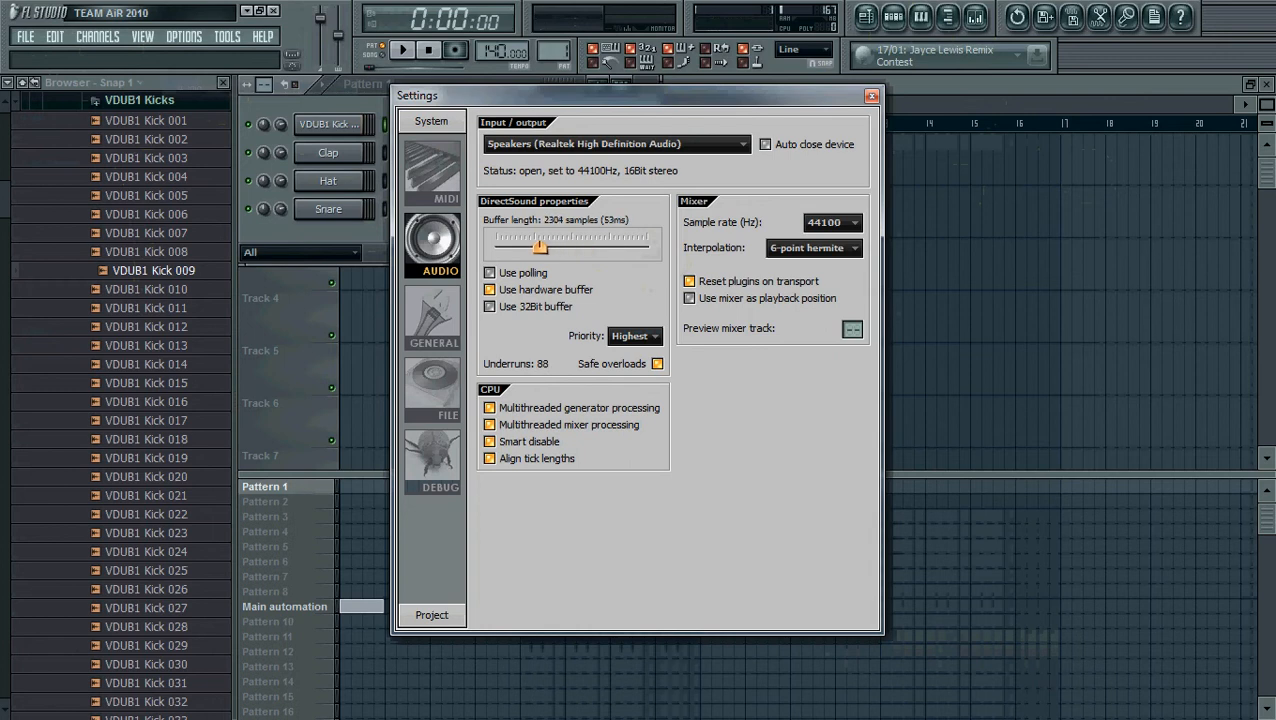
click(870, 98)
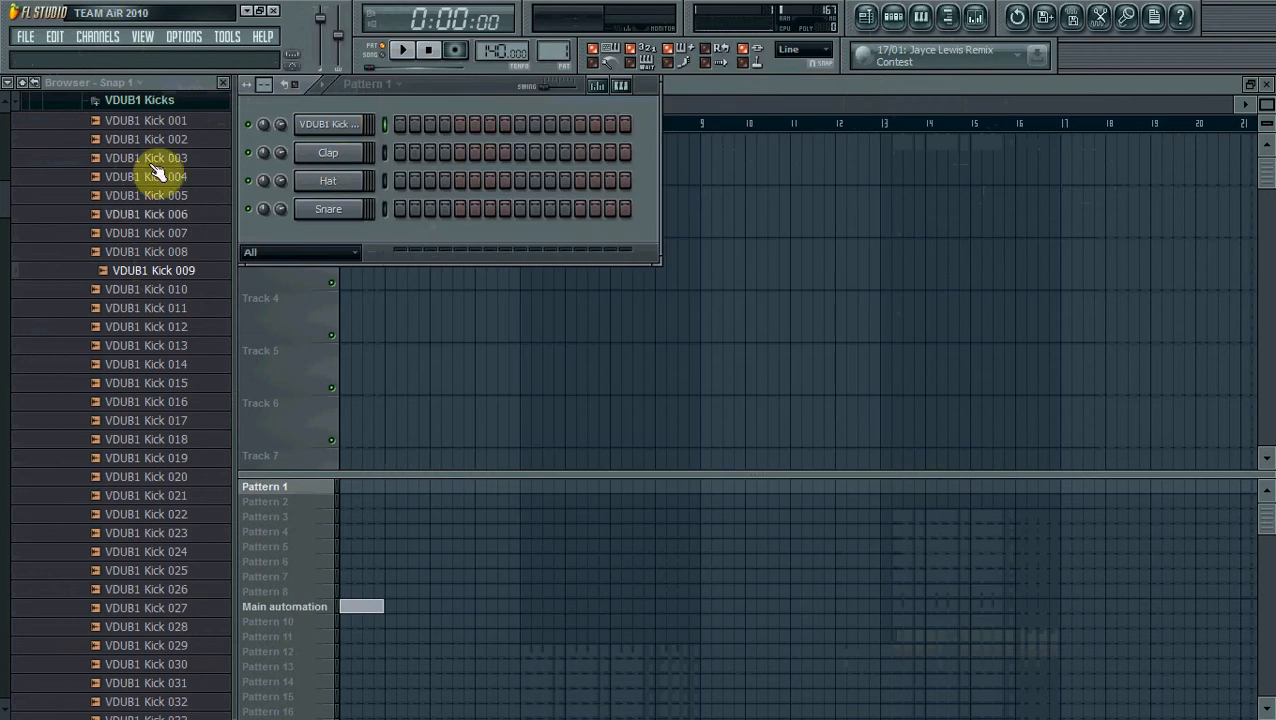
Step: Load a closed hi-hat sample from the VDUB1 Cymbals folder onto the Clap channel
click(163, 102)
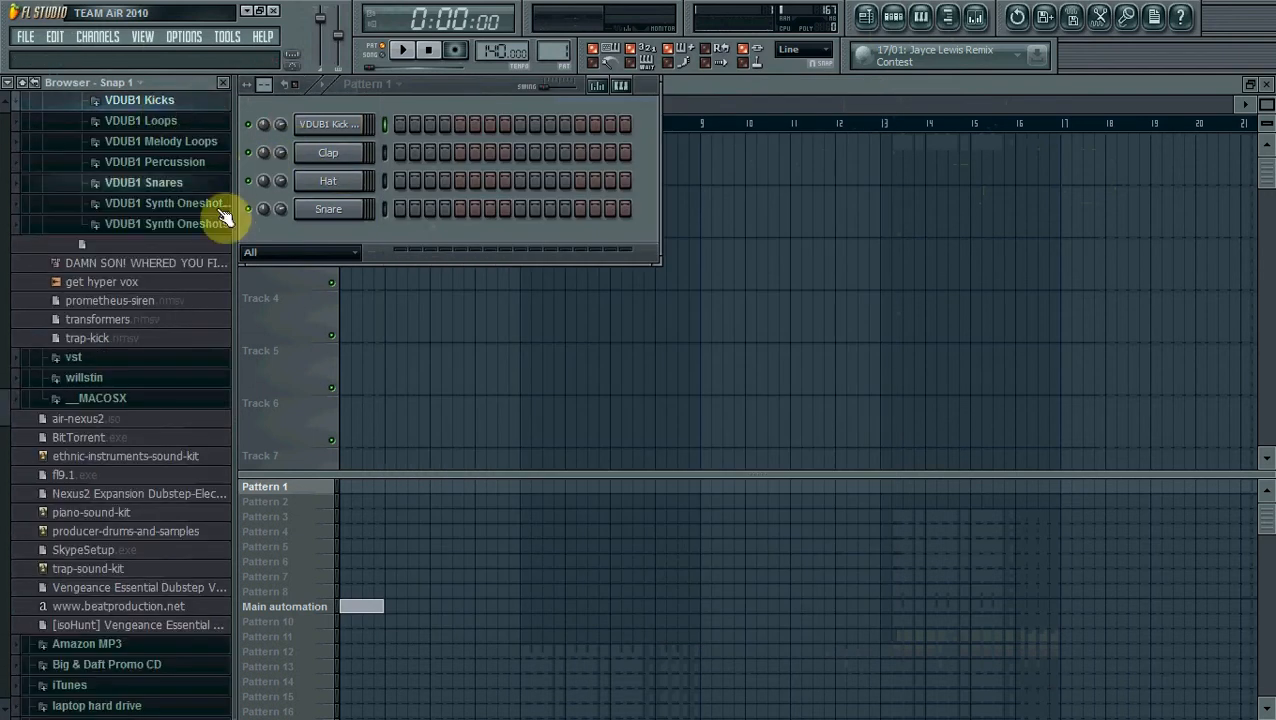
scroll(137, 140, up, 4)
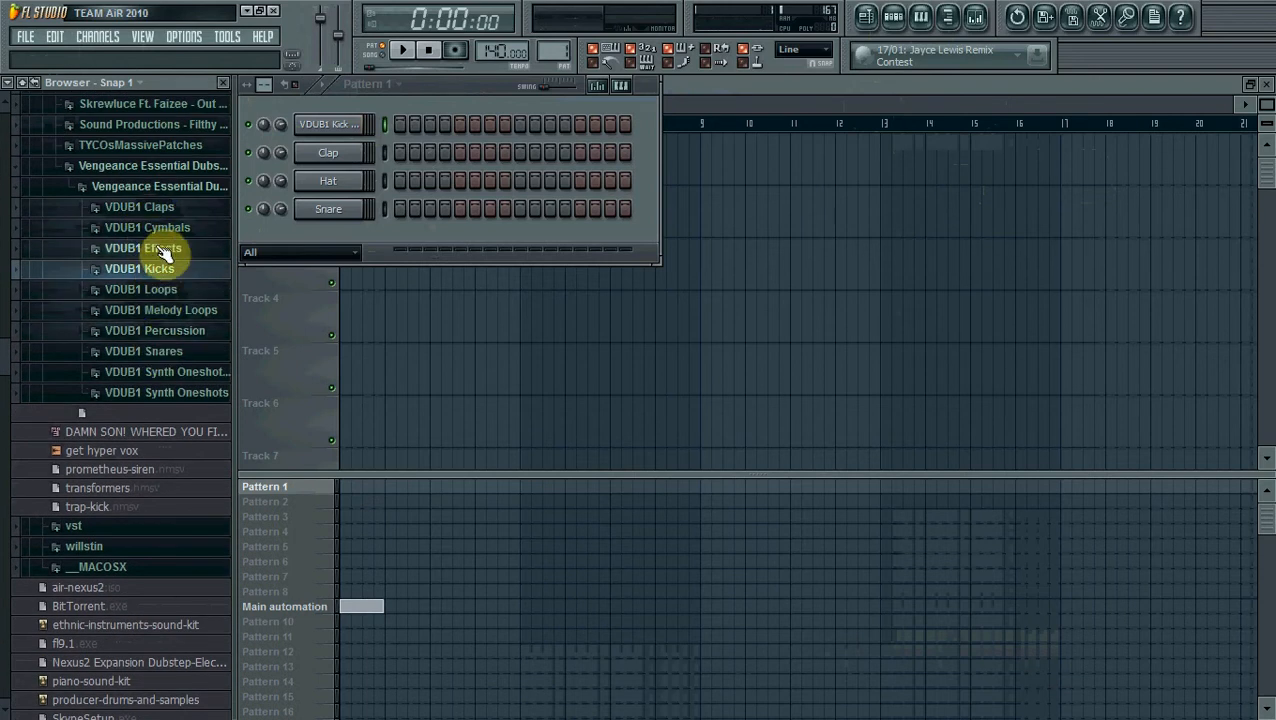
click(154, 226)
click(180, 249)
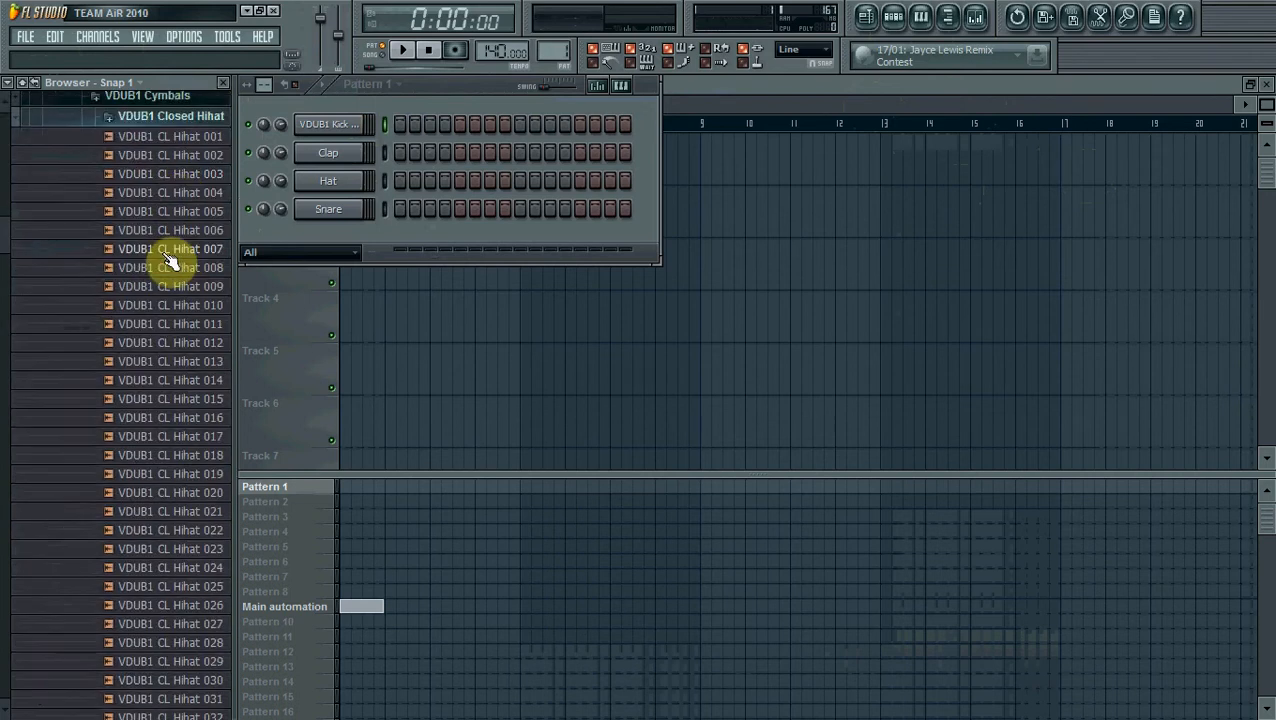
drag(170, 220, 305, 155)
Step: Audition samples in the VDUB1 Open Hihat folder and load VDUB1 OP Hihat 008 onto the Hat channel
click(185, 102)
click(180, 146)
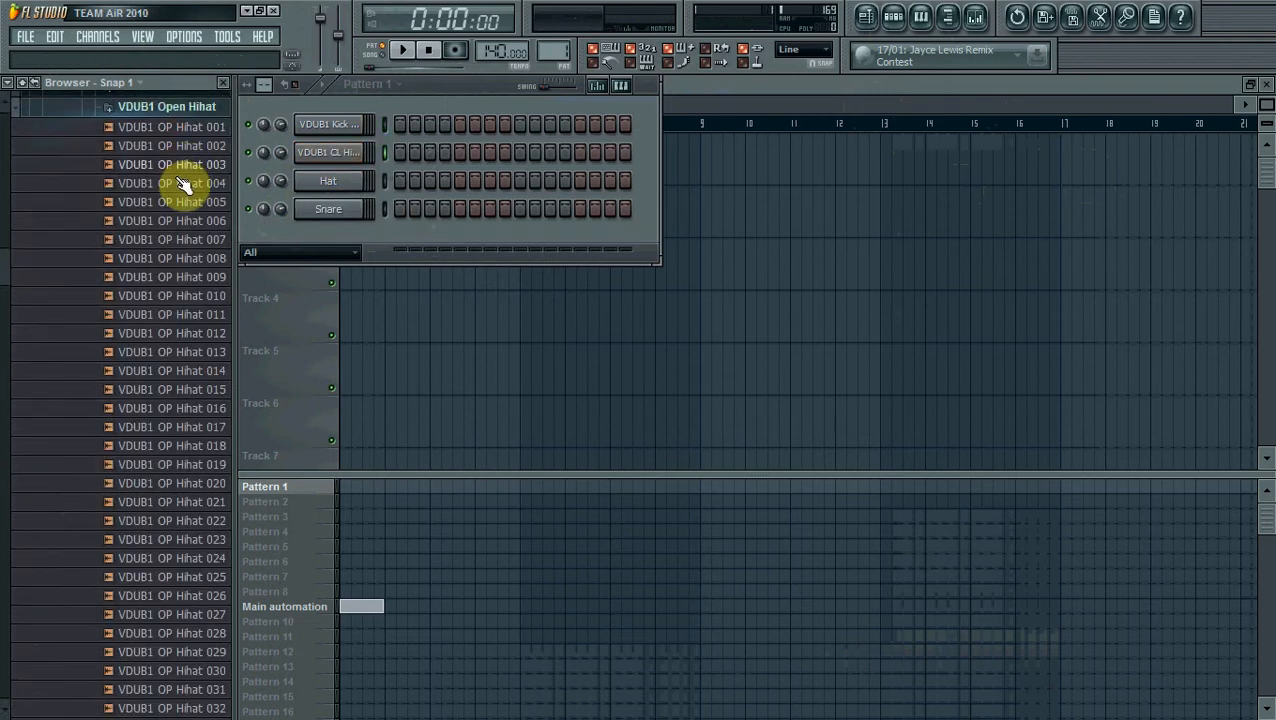
click(176, 198)
click(180, 218)
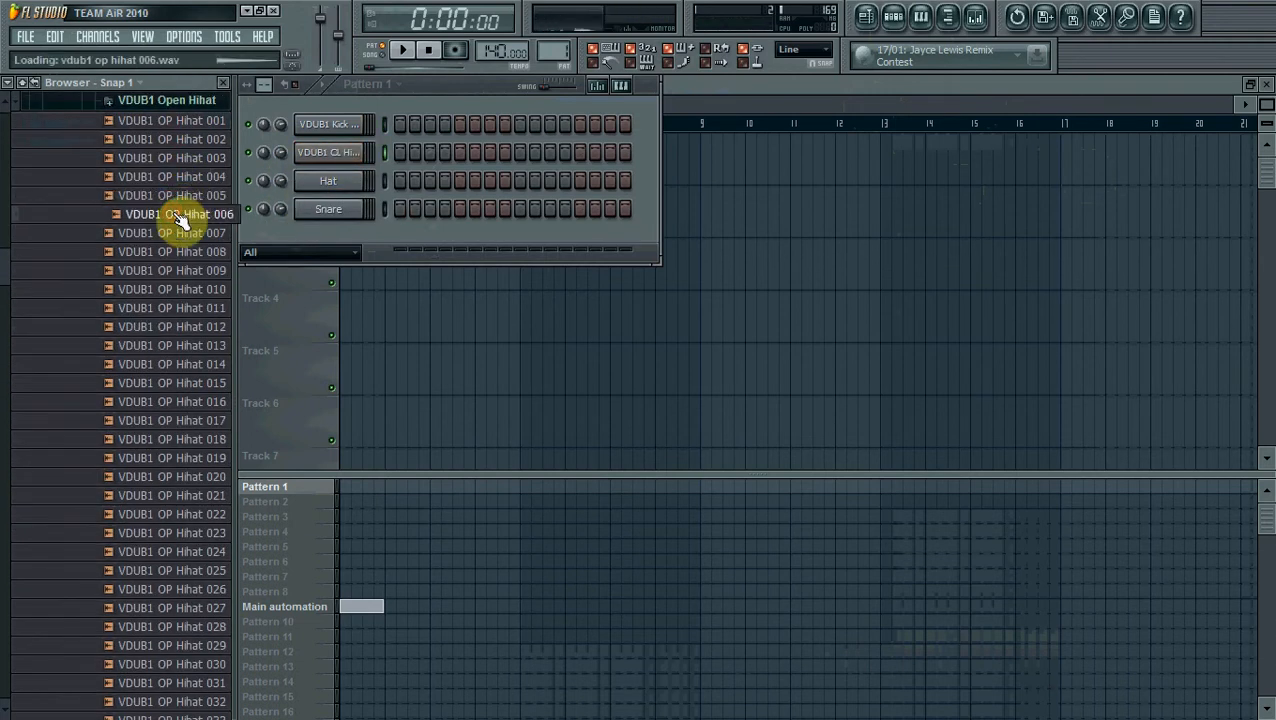
click(182, 232)
click(180, 251)
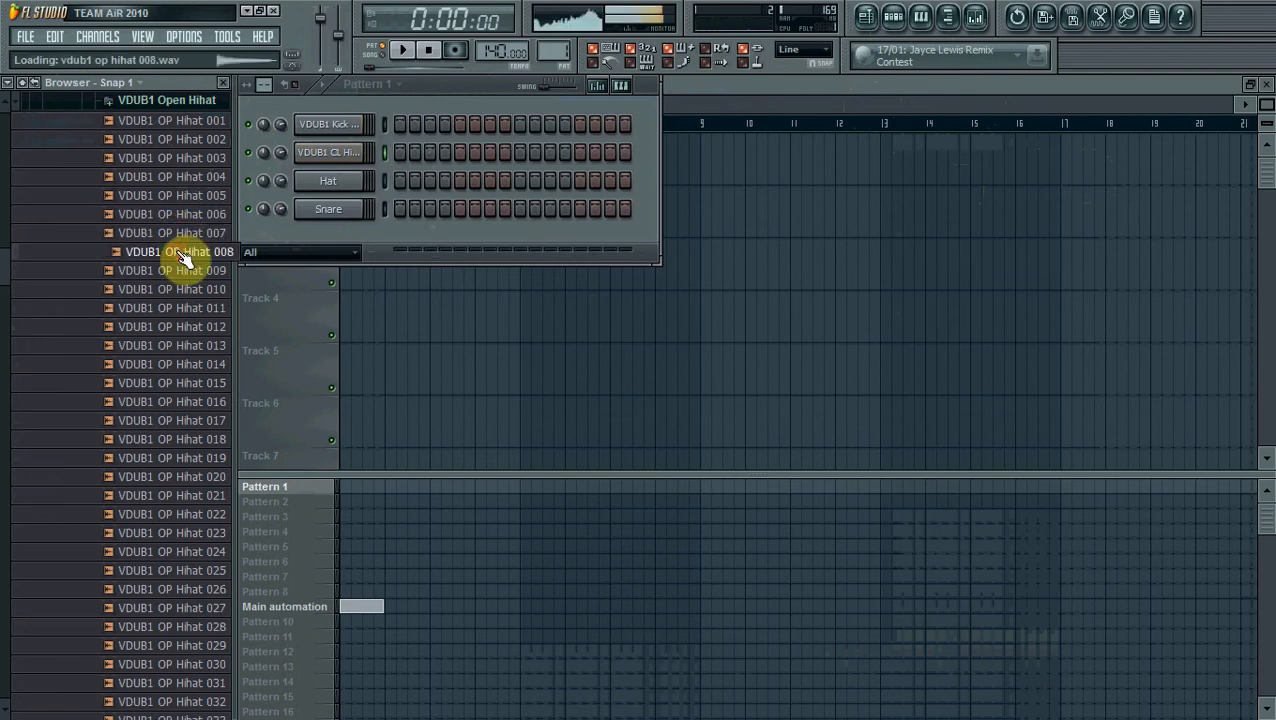
click(188, 272)
click(193, 253)
drag(191, 252, 308, 183)
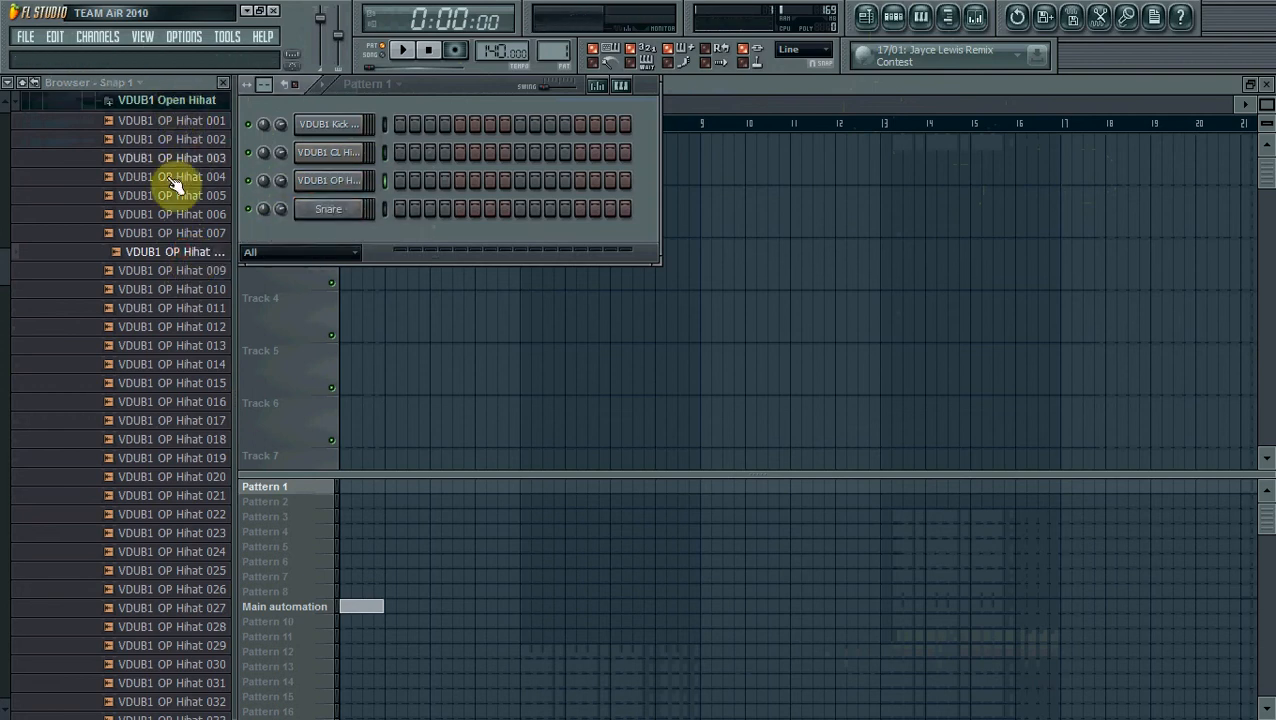
Step: Collapse the browser tree and open the snares folder in my vocals for dubstep, under E:'s patches things for fl studio
click(170, 104)
scroll(128, 200, up, 4)
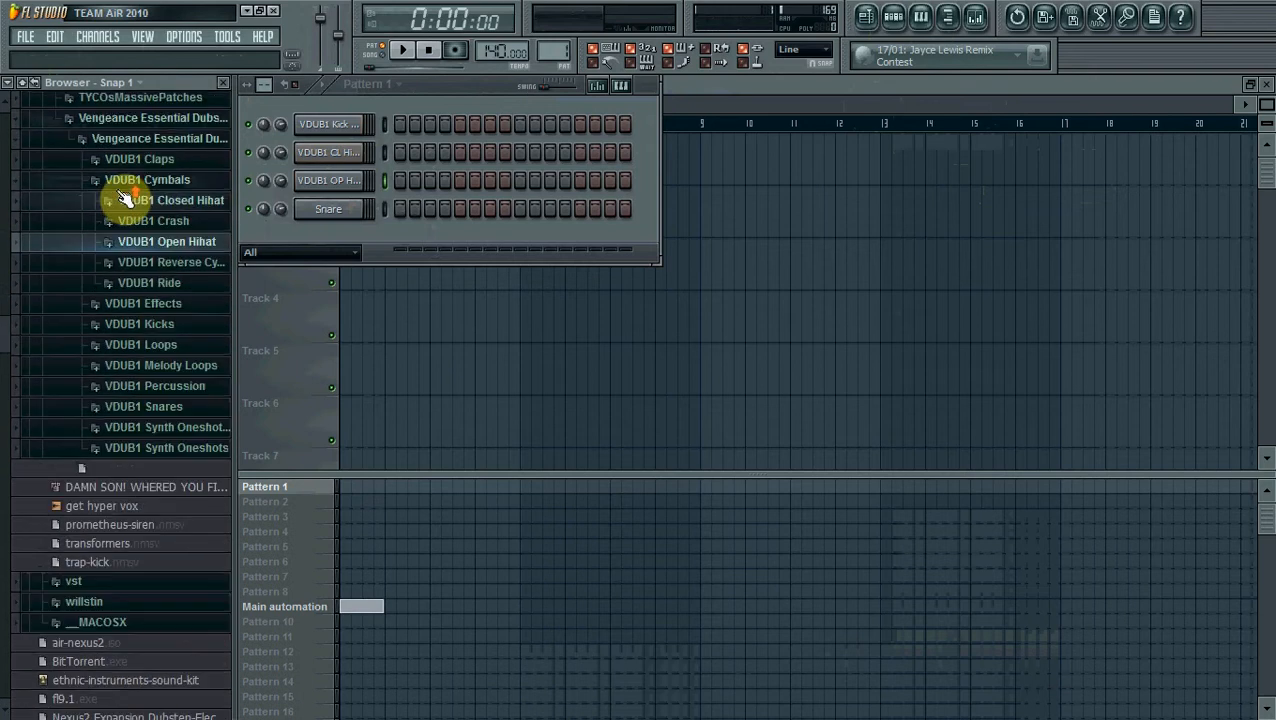
click(22, 84)
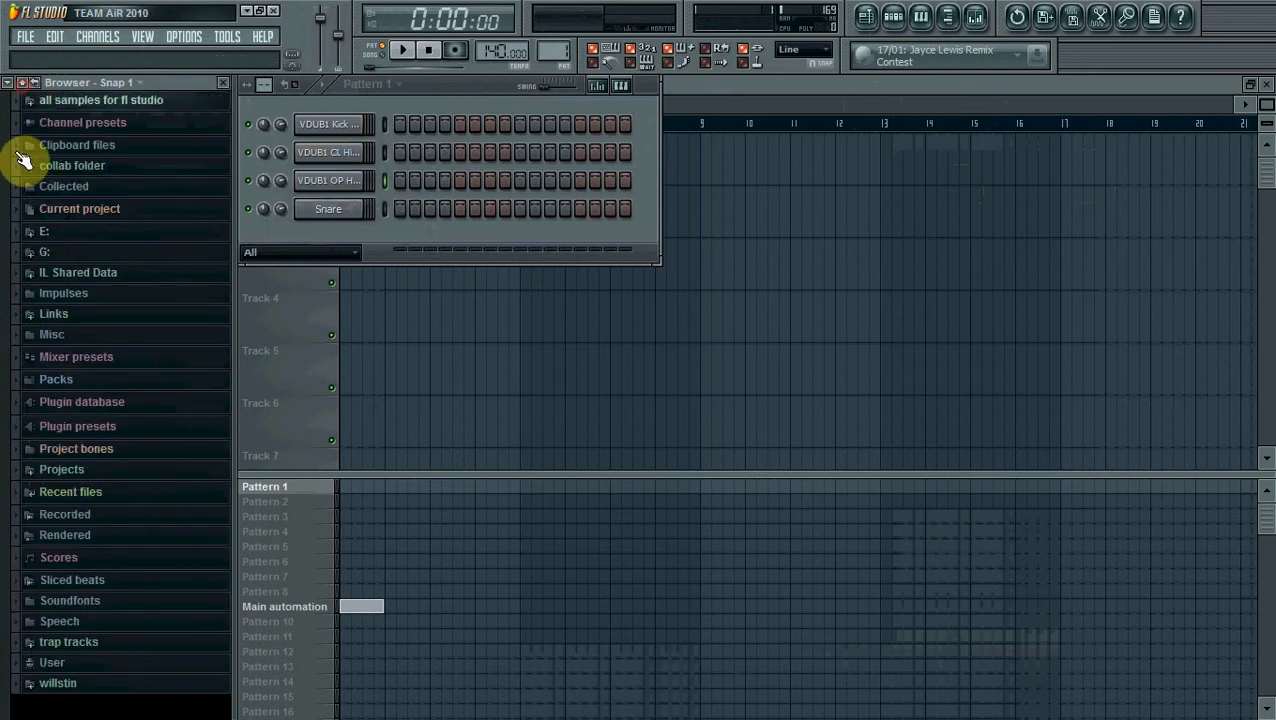
click(108, 244)
click(90, 146)
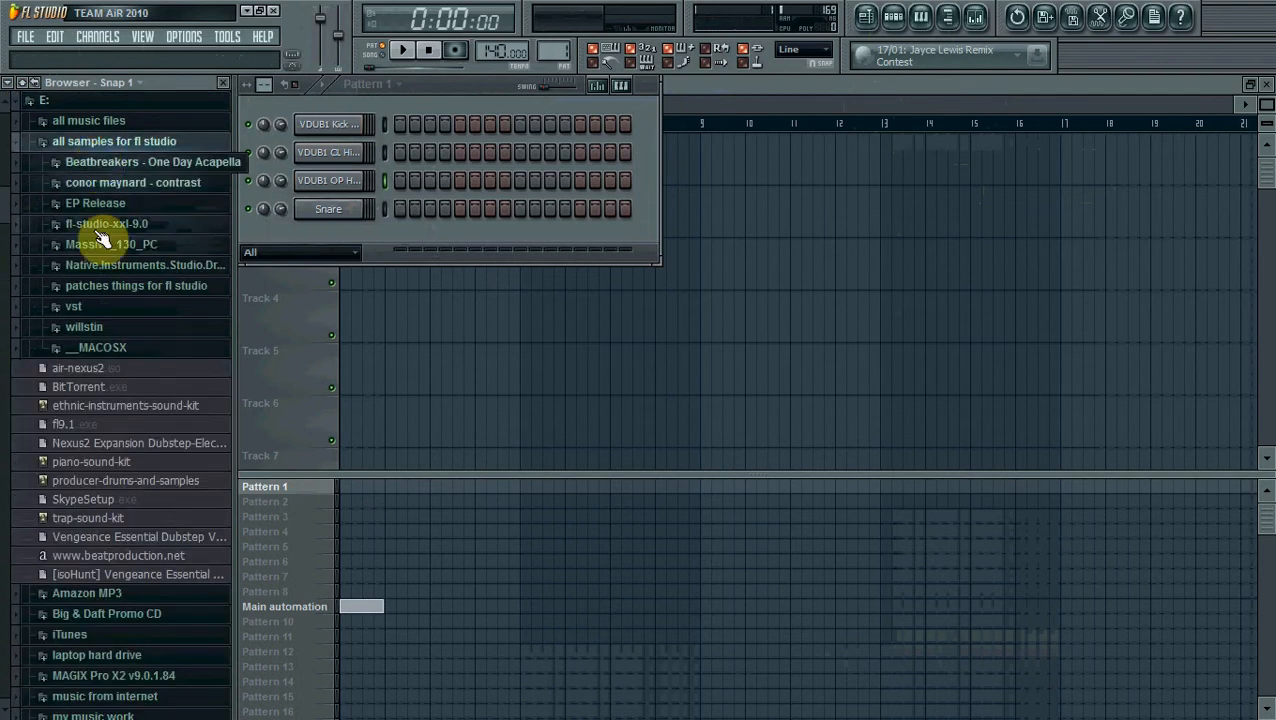
click(108, 285)
scroll(113, 243, down, 3)
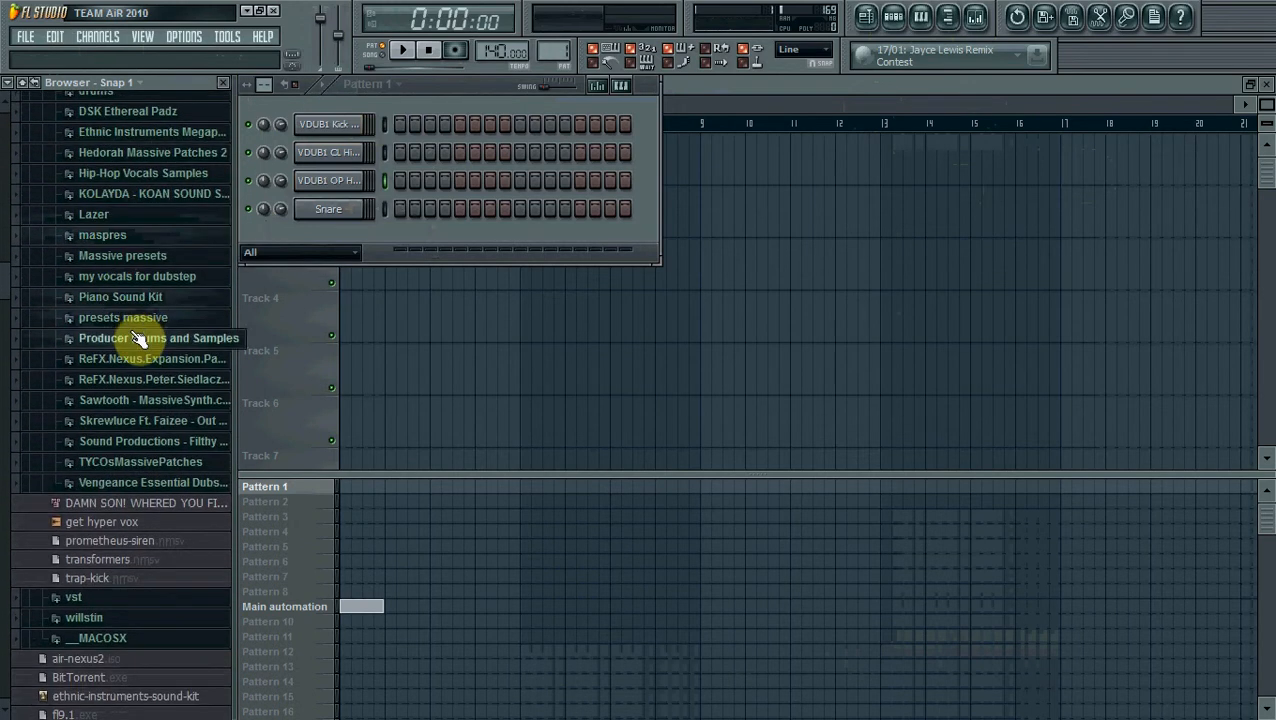
click(120, 278)
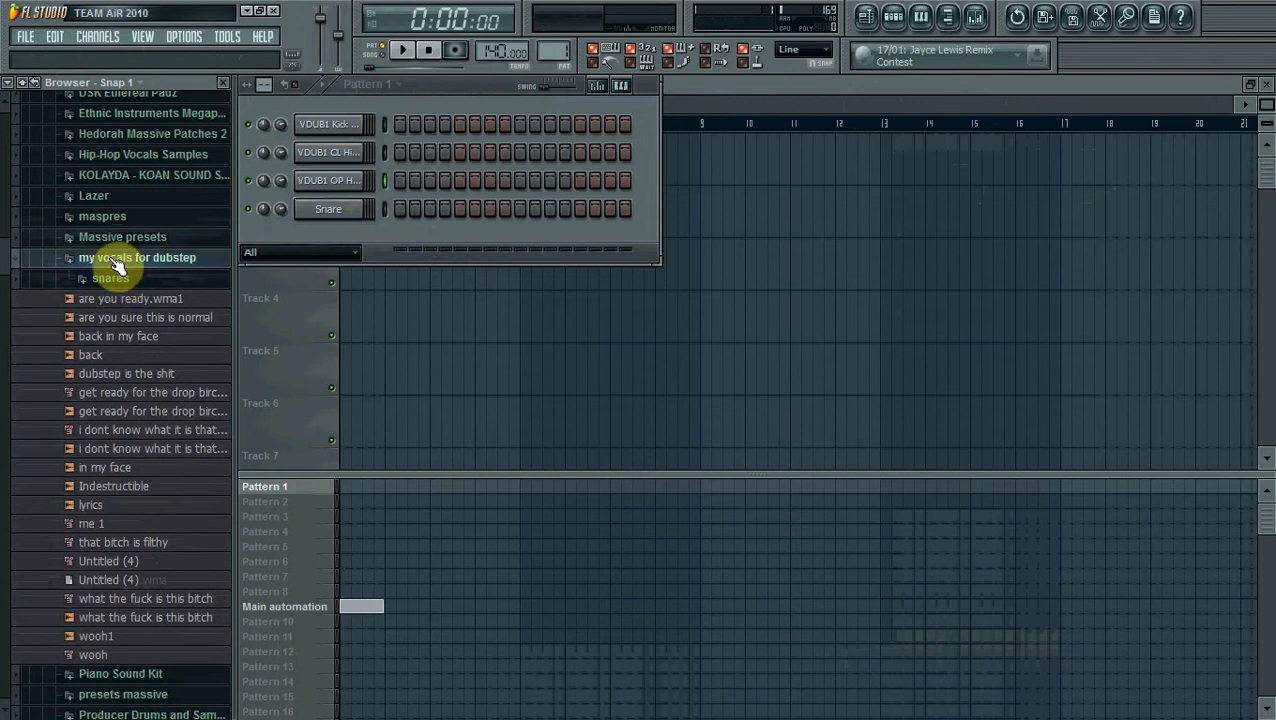
click(114, 280)
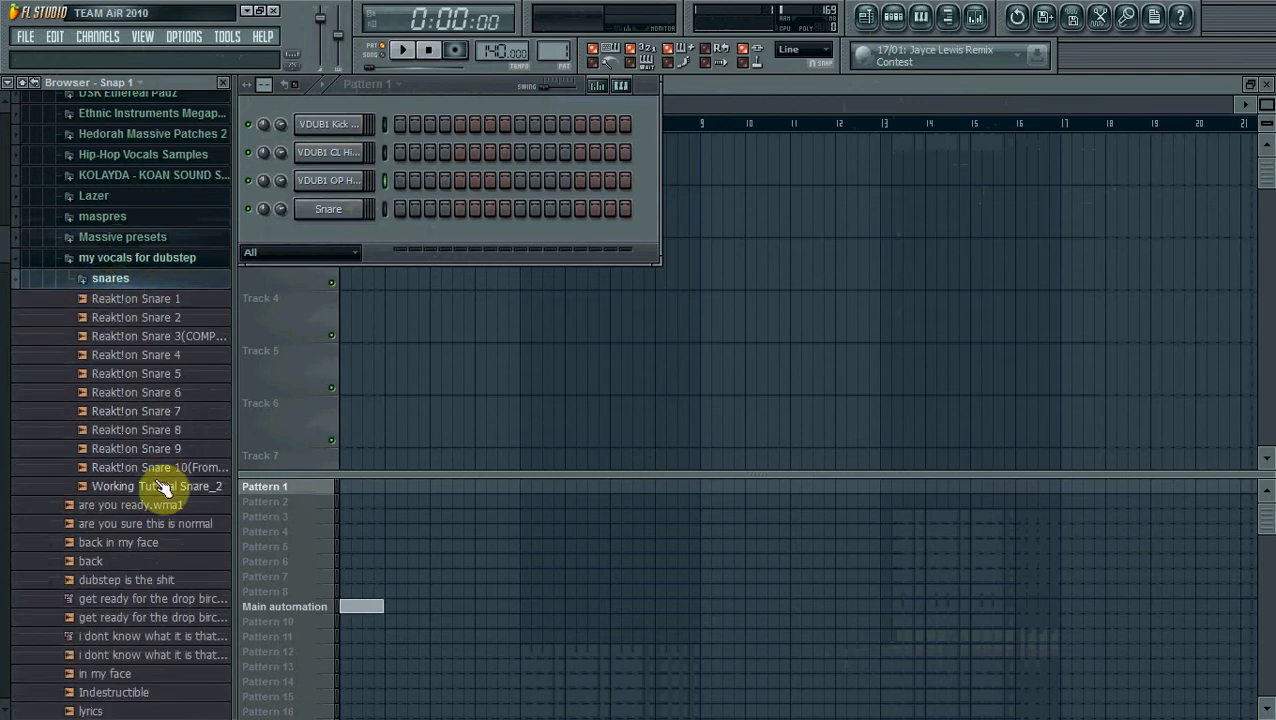
Step: Audition Reakt!on Snare 8, load it onto the Snare channel, and collapse its sample folder
click(160, 434)
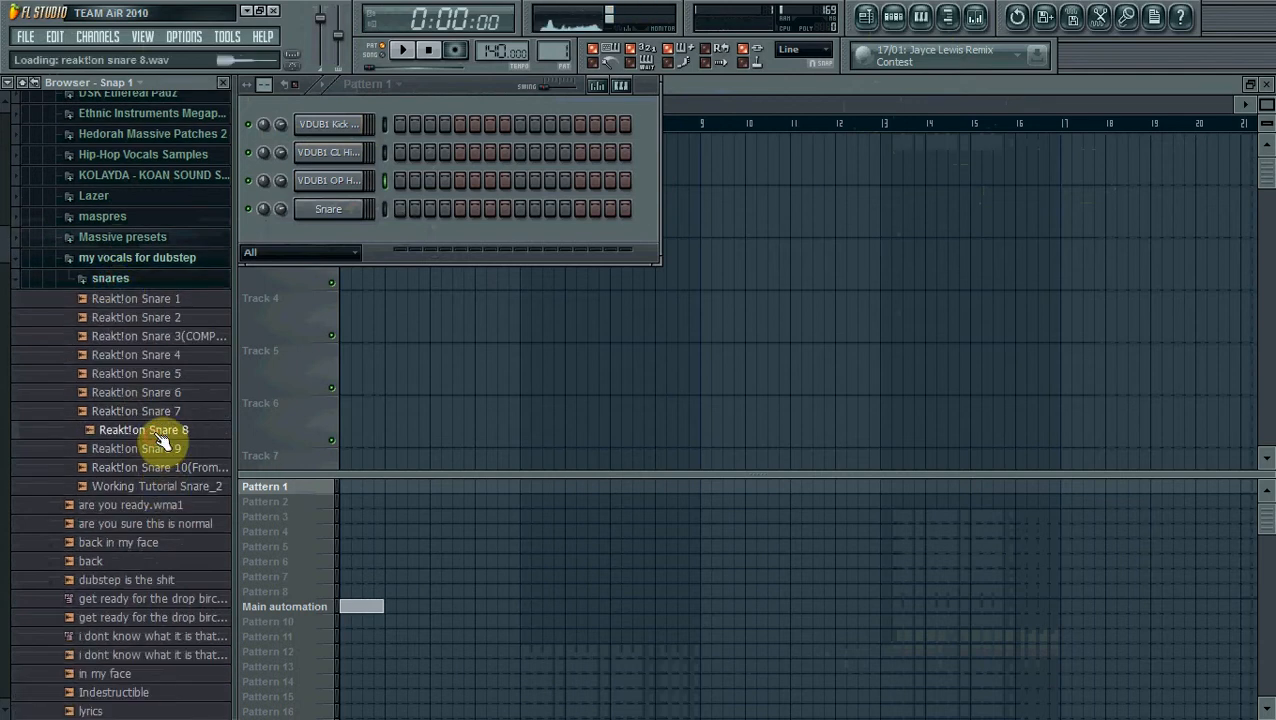
drag(160, 440, 328, 209)
click(190, 279)
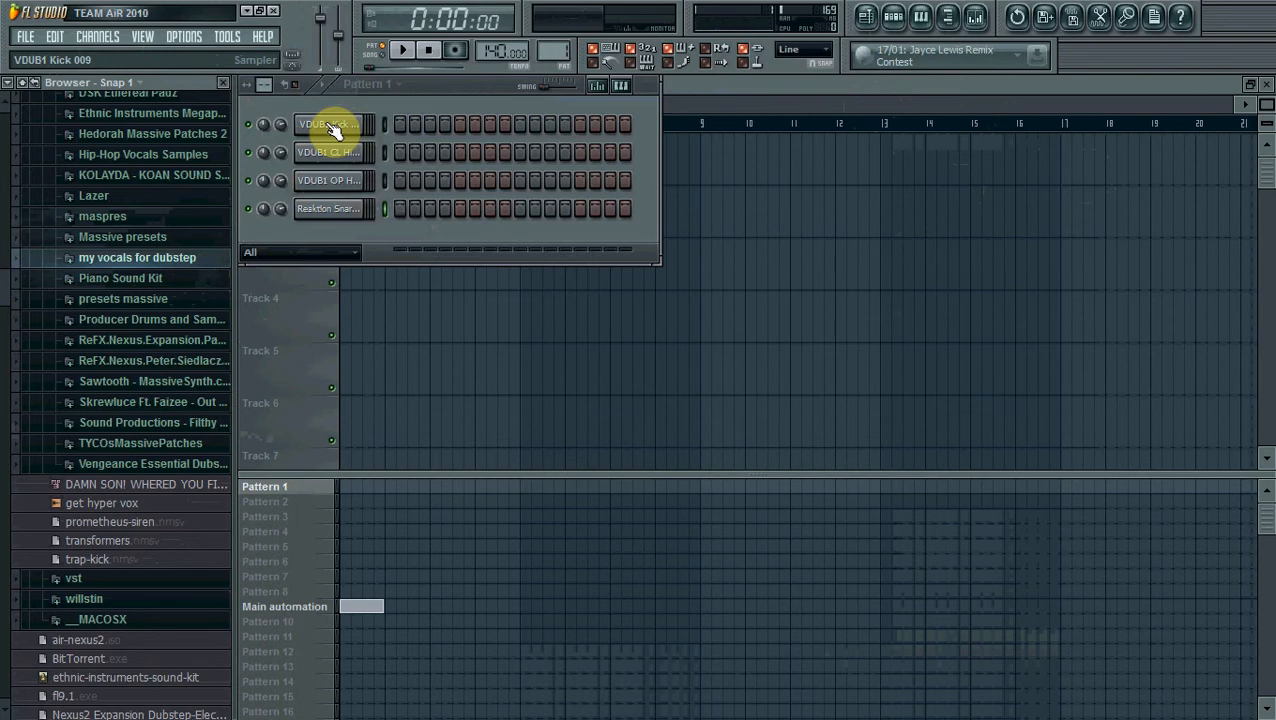
Step: In the Reaktion Snare 8 channel's piano roll, place a C5 note on the third beat of each of bars 1 to 4
right_click(333, 212)
click(396, 211)
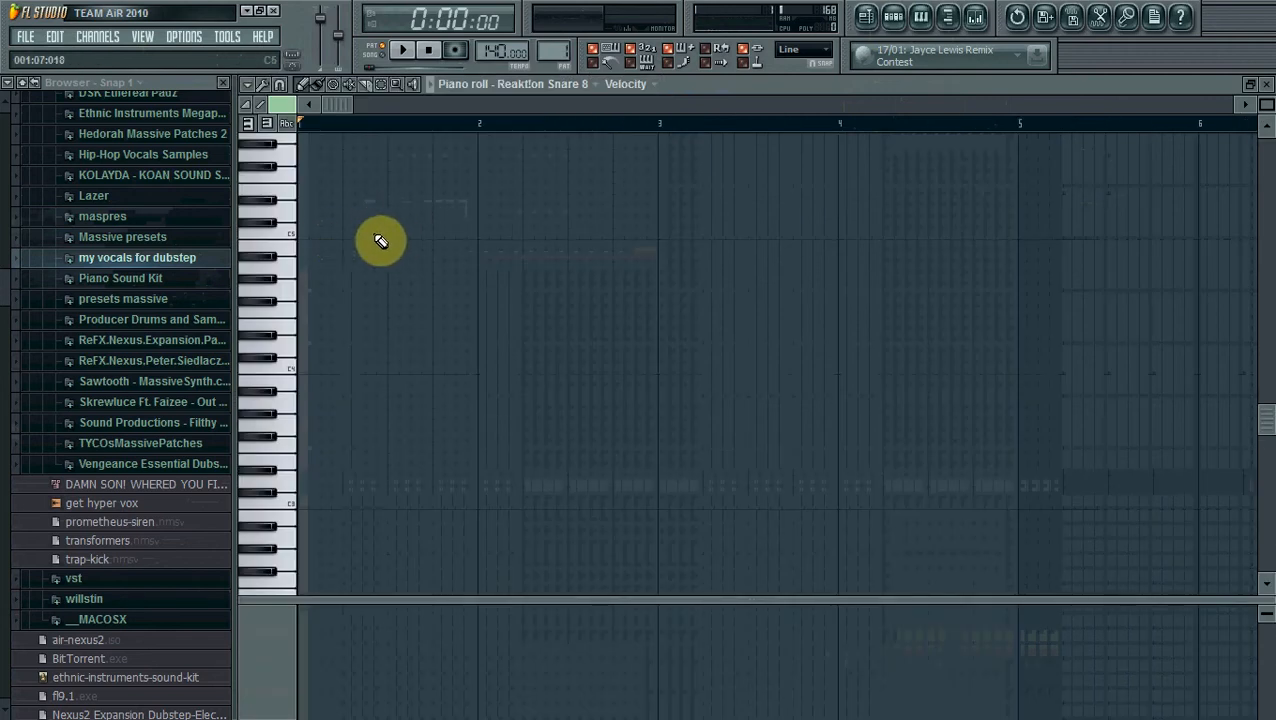
click(395, 236)
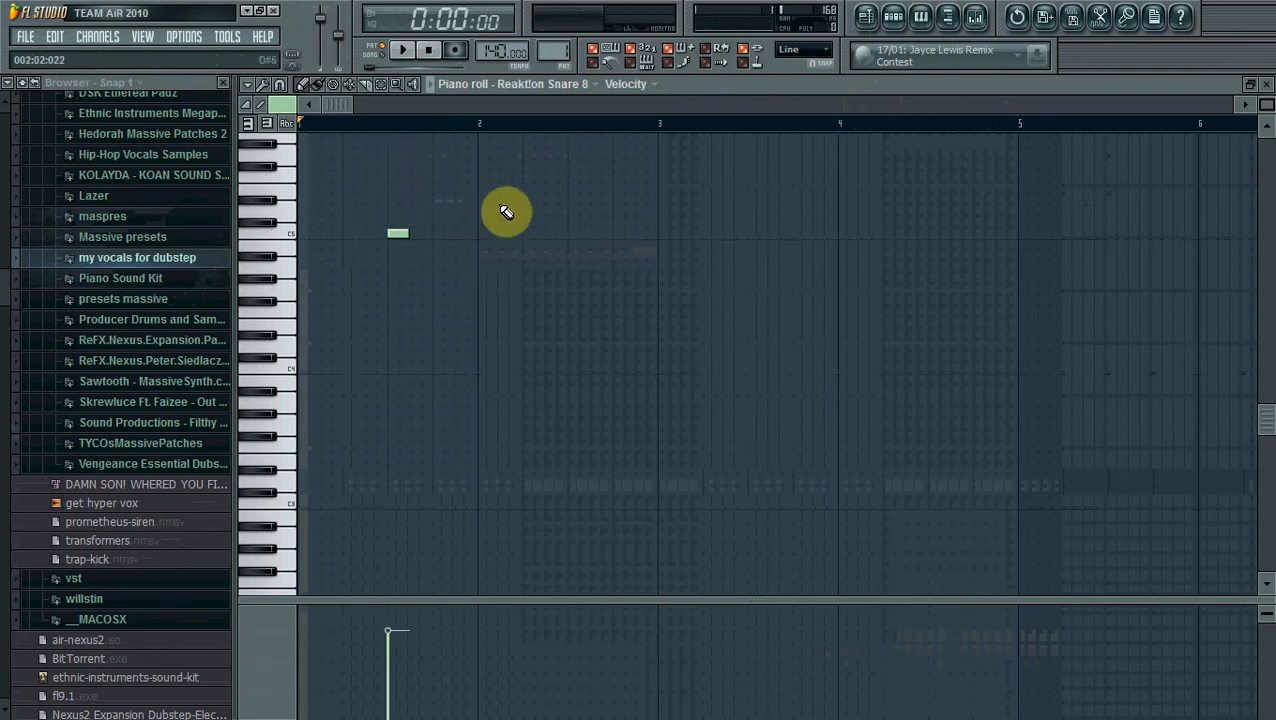
click(568, 236)
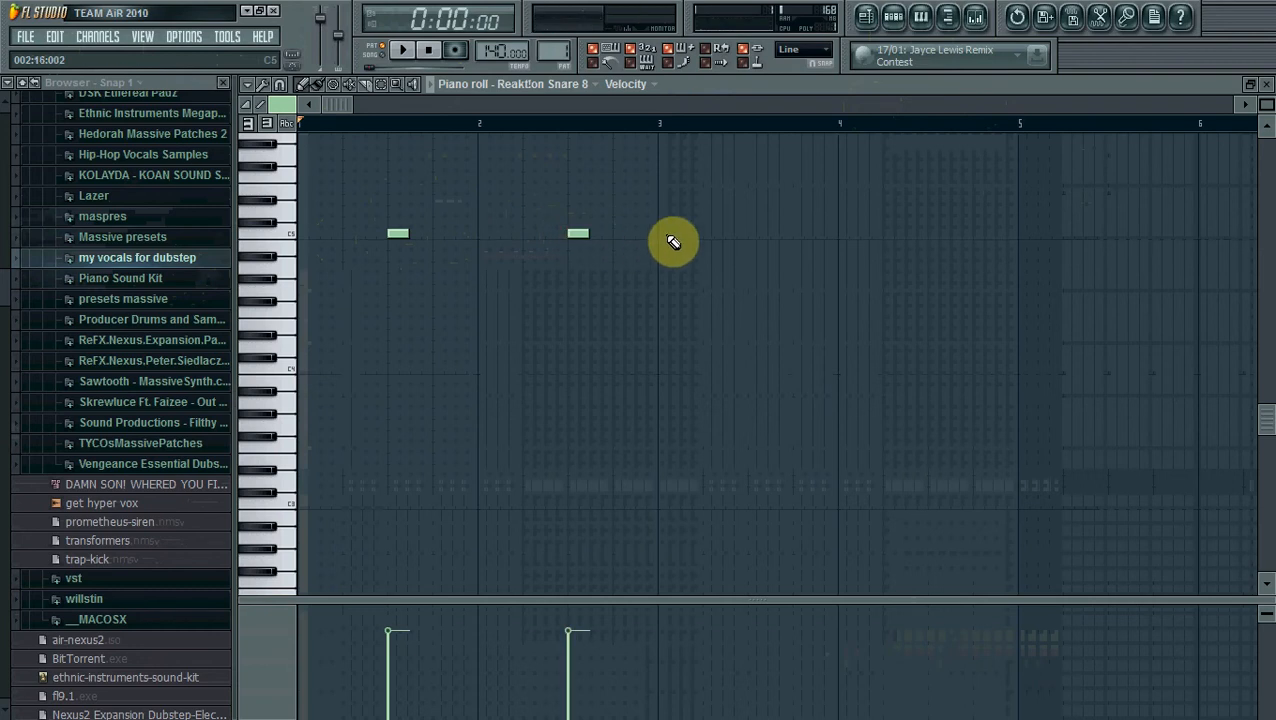
click(749, 237)
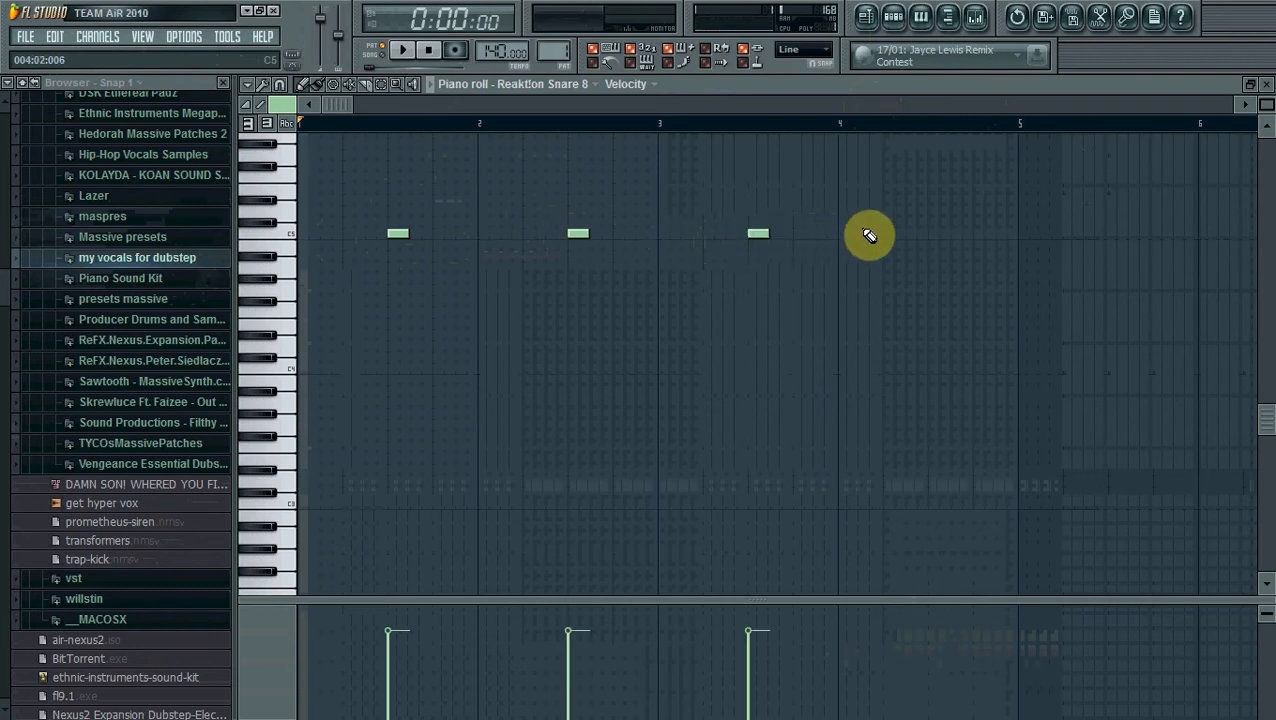
click(929, 236)
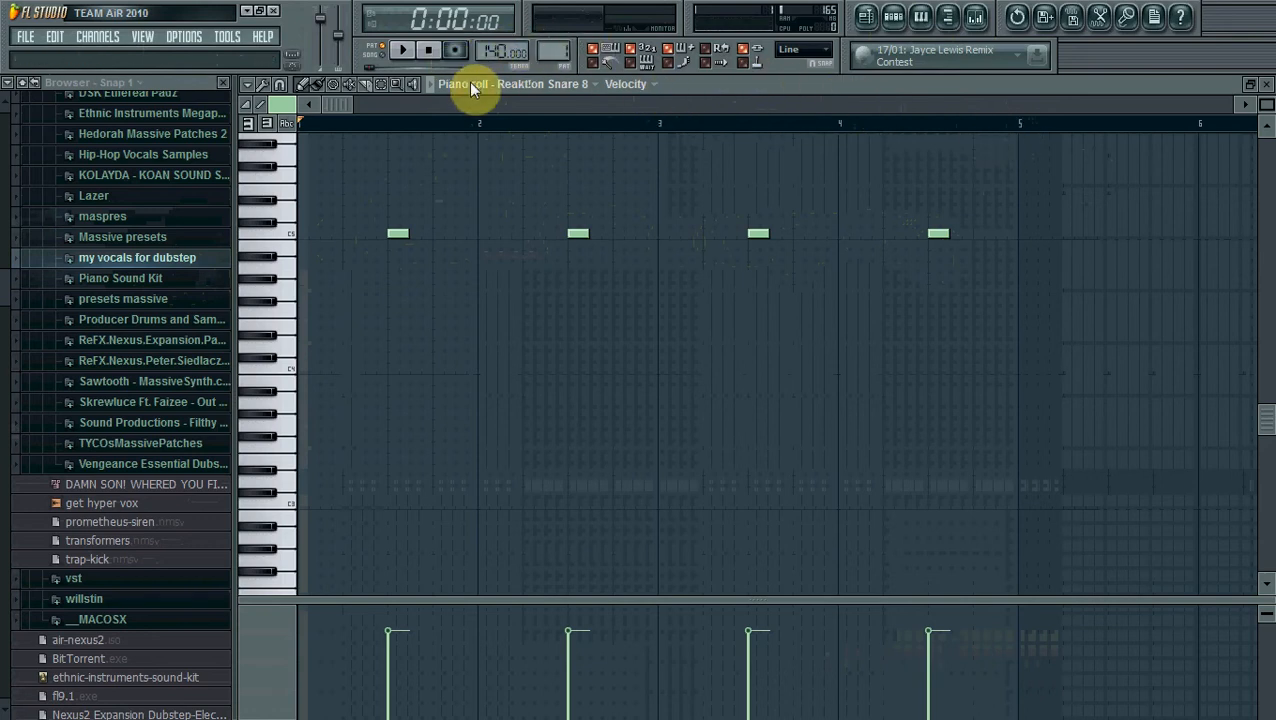
right_click(397, 234)
click(397, 233)
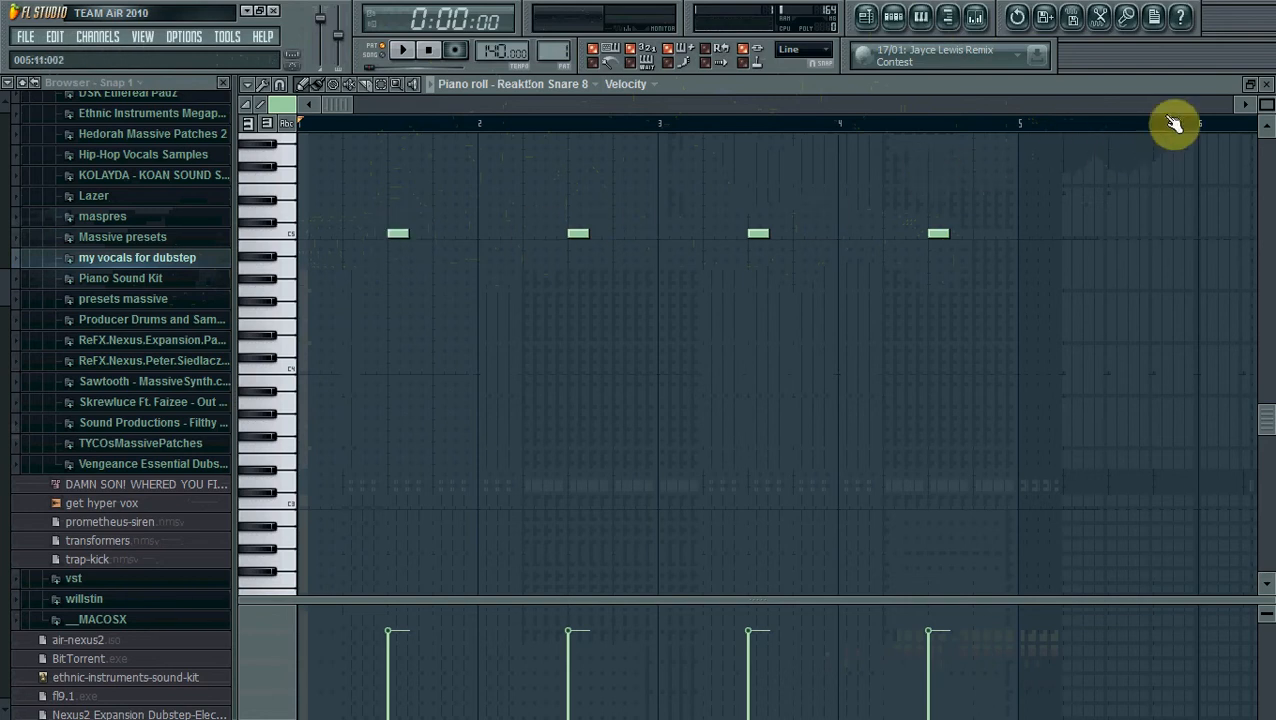
Step: Close the piano roll and play the pattern to hear the snare, stopping playback after listening
click(1266, 84)
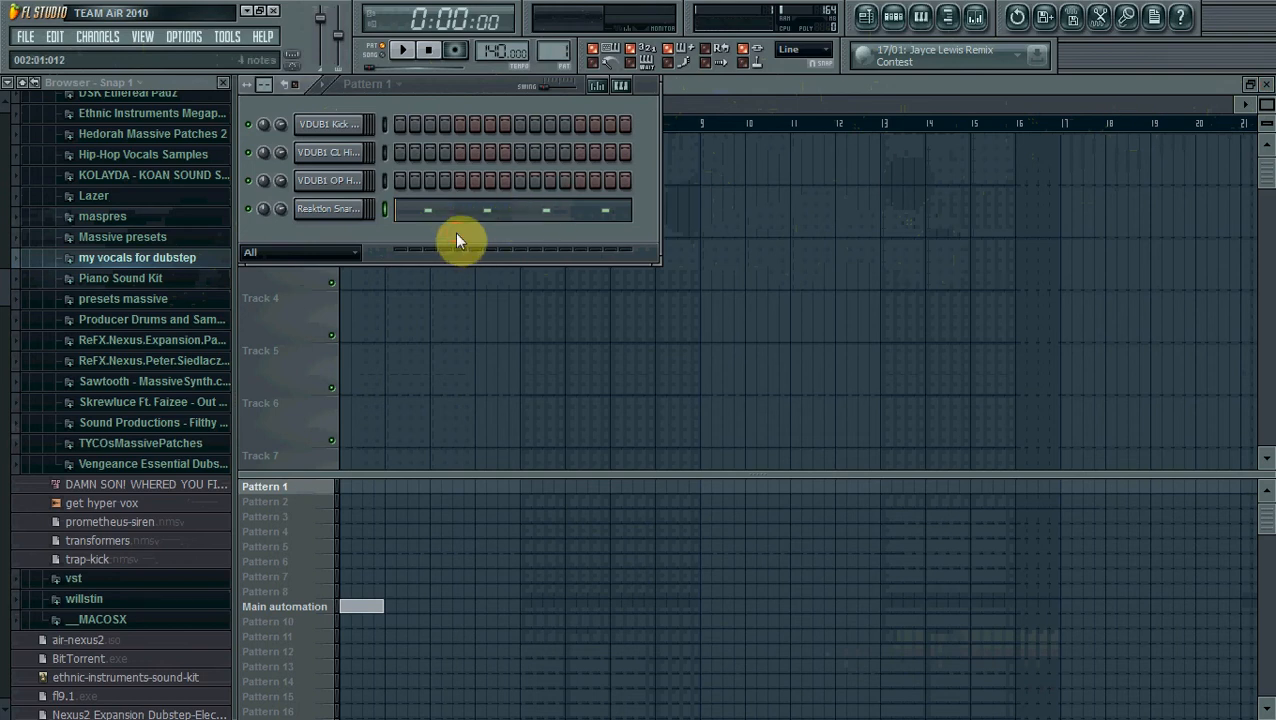
key(space)
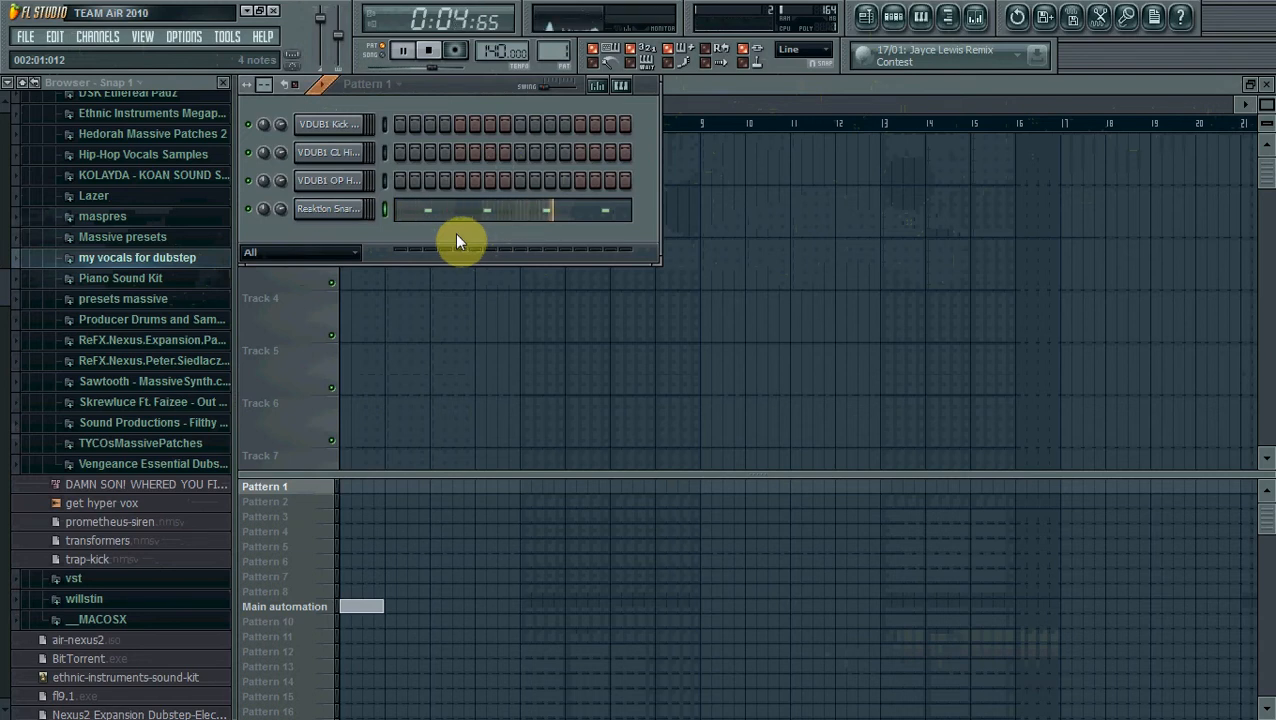
key(space)
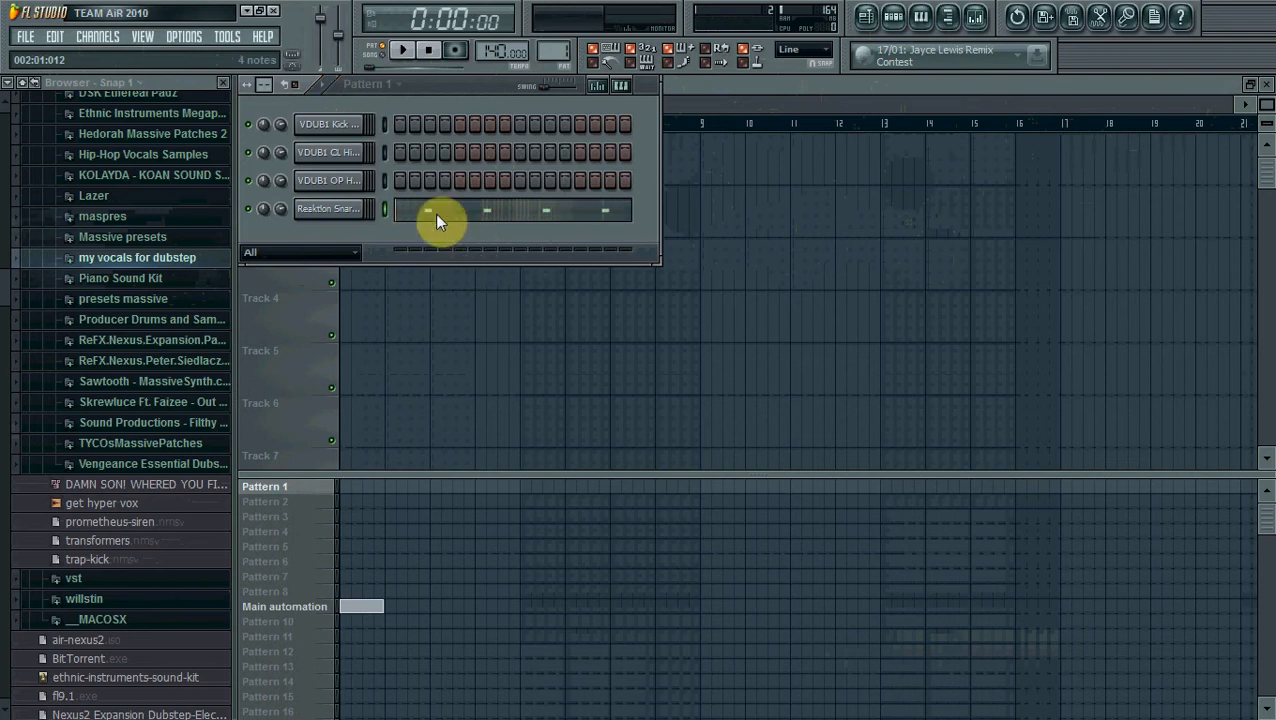
Step: In the VDUB1 CL Hihat 006 piano roll, place one-step C5 notes in bar 1 on steps 3, 7, 11, 13 and 15
click(353, 160)
click(344, 156)
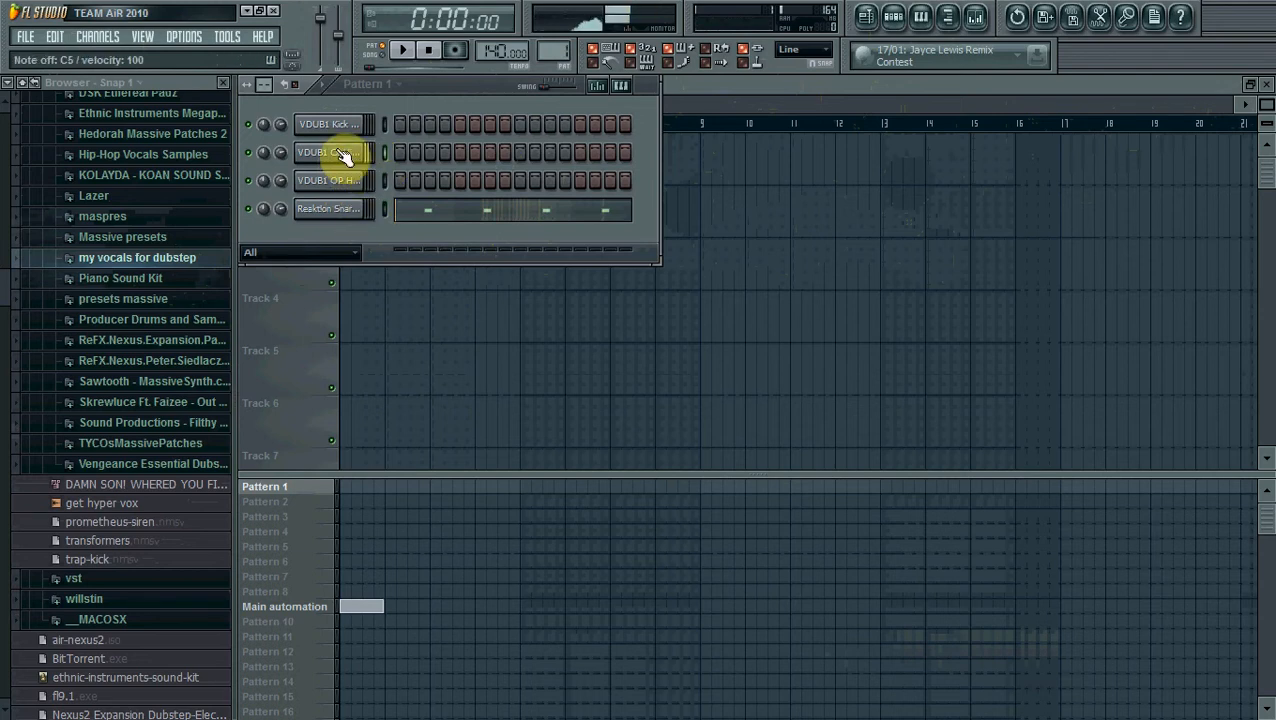
right_click(335, 155)
click(386, 155)
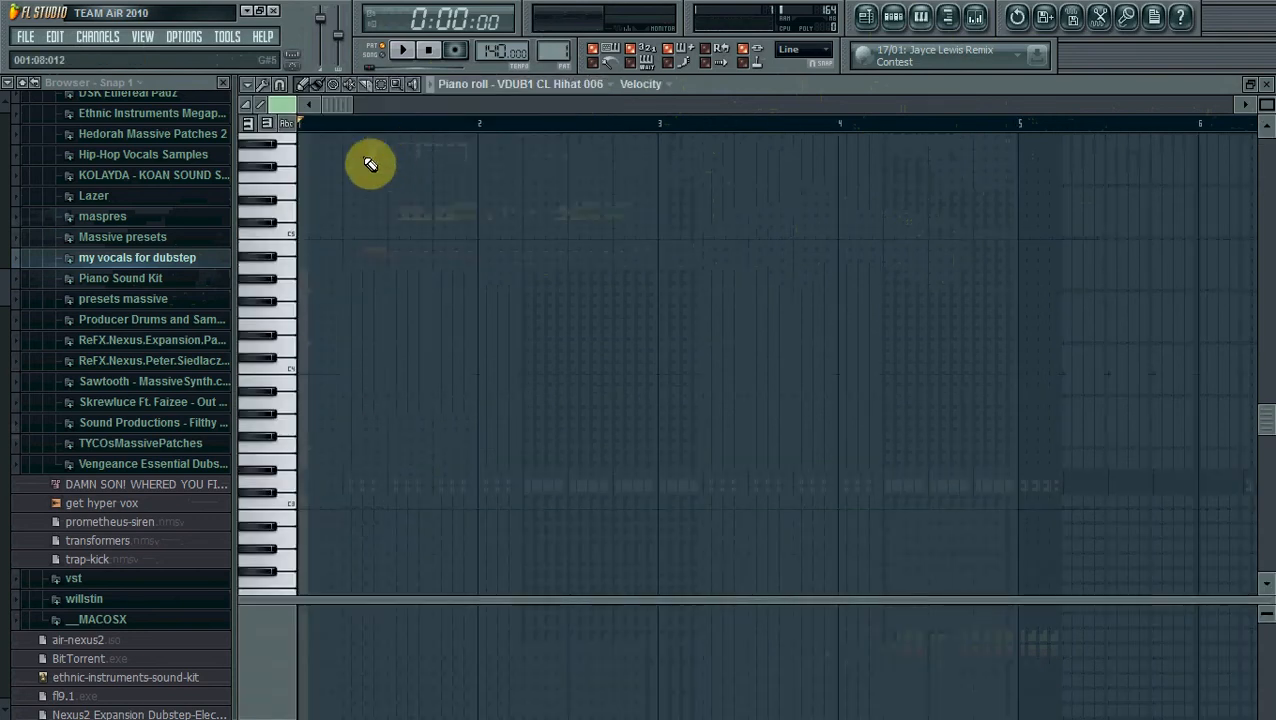
click(325, 233)
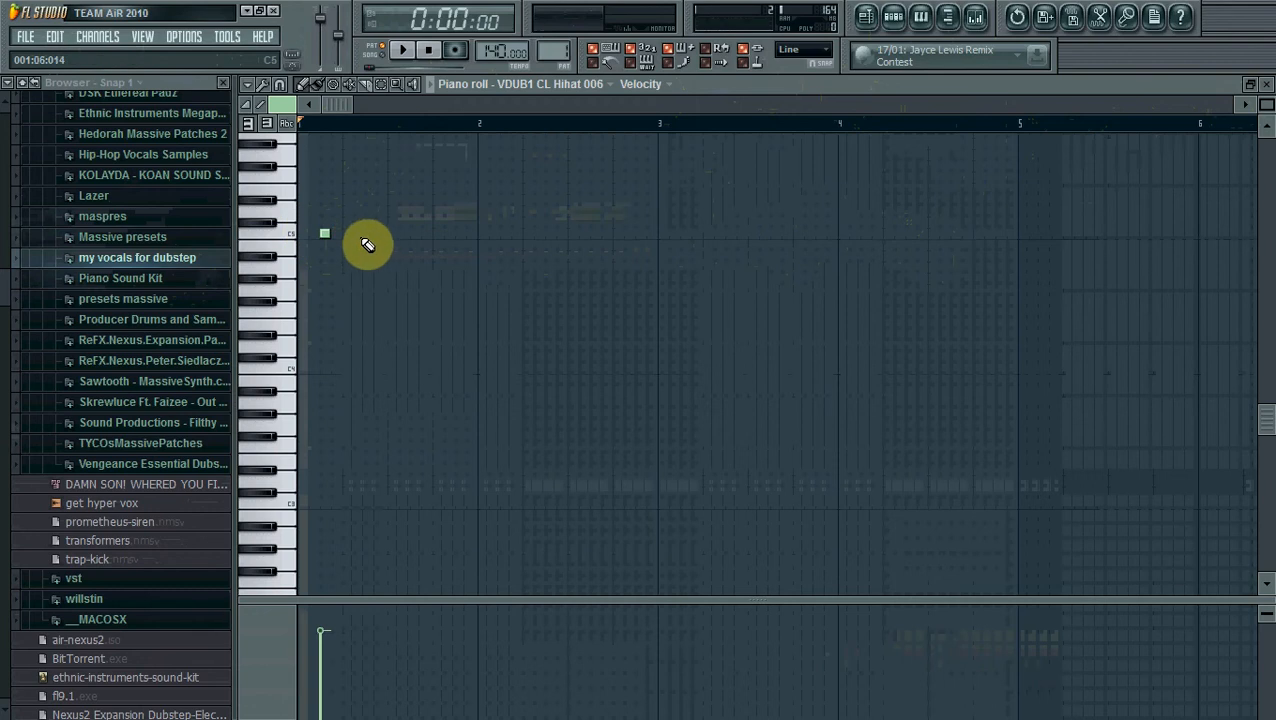
click(370, 233)
click(415, 233)
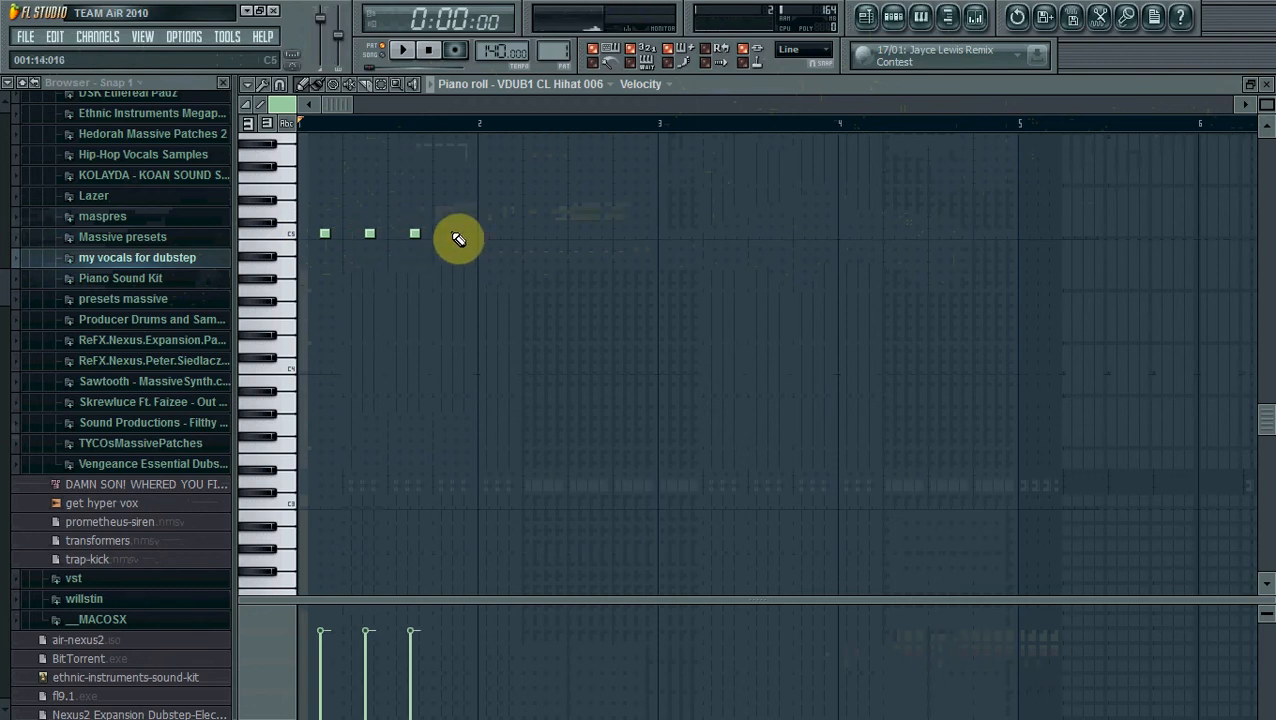
click(459, 233)
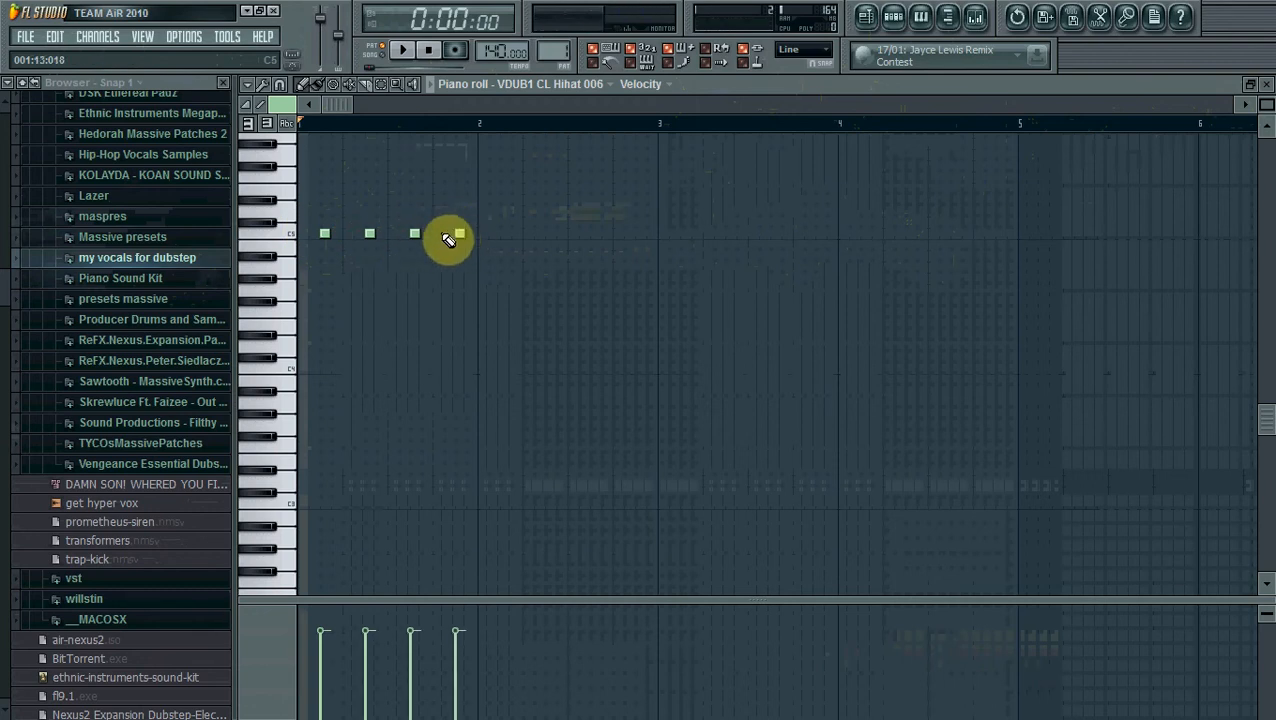
click(437, 233)
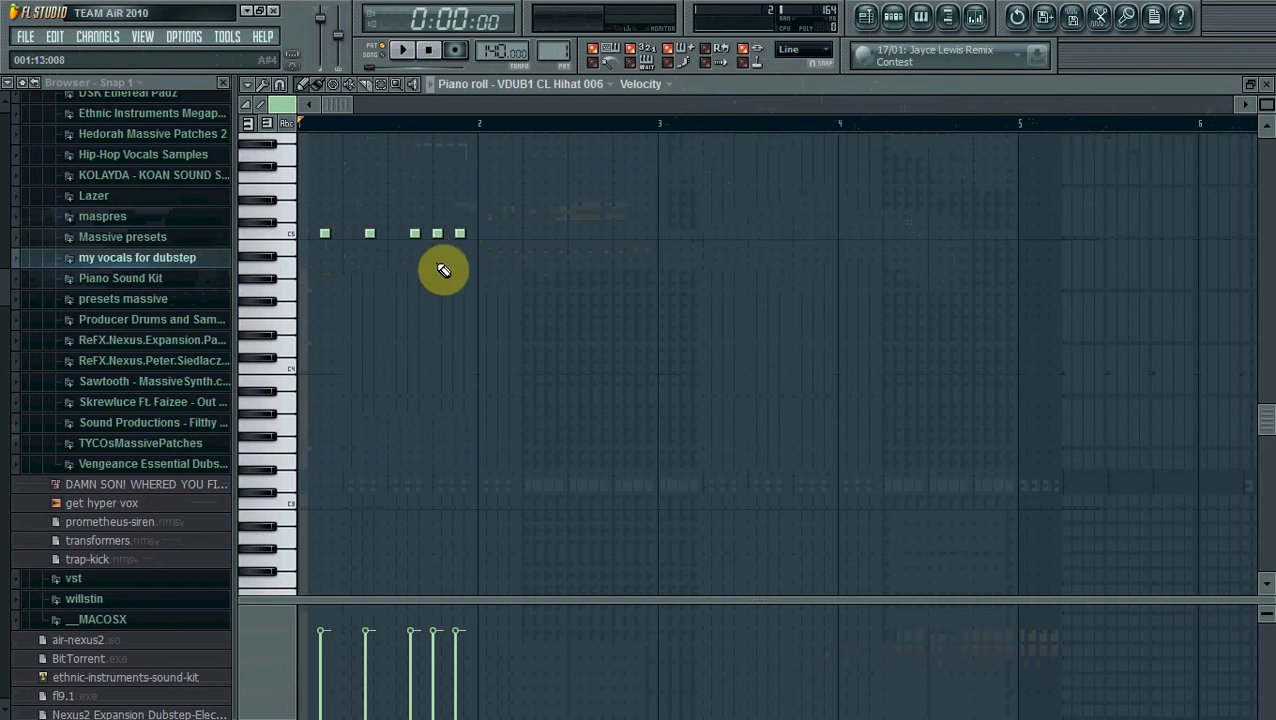
Step: Add closed hi-hat C5 notes in bar 2 on steps 3, 7, 11, 13 and 16
click(505, 235)
click(550, 235)
click(595, 235)
click(617, 235)
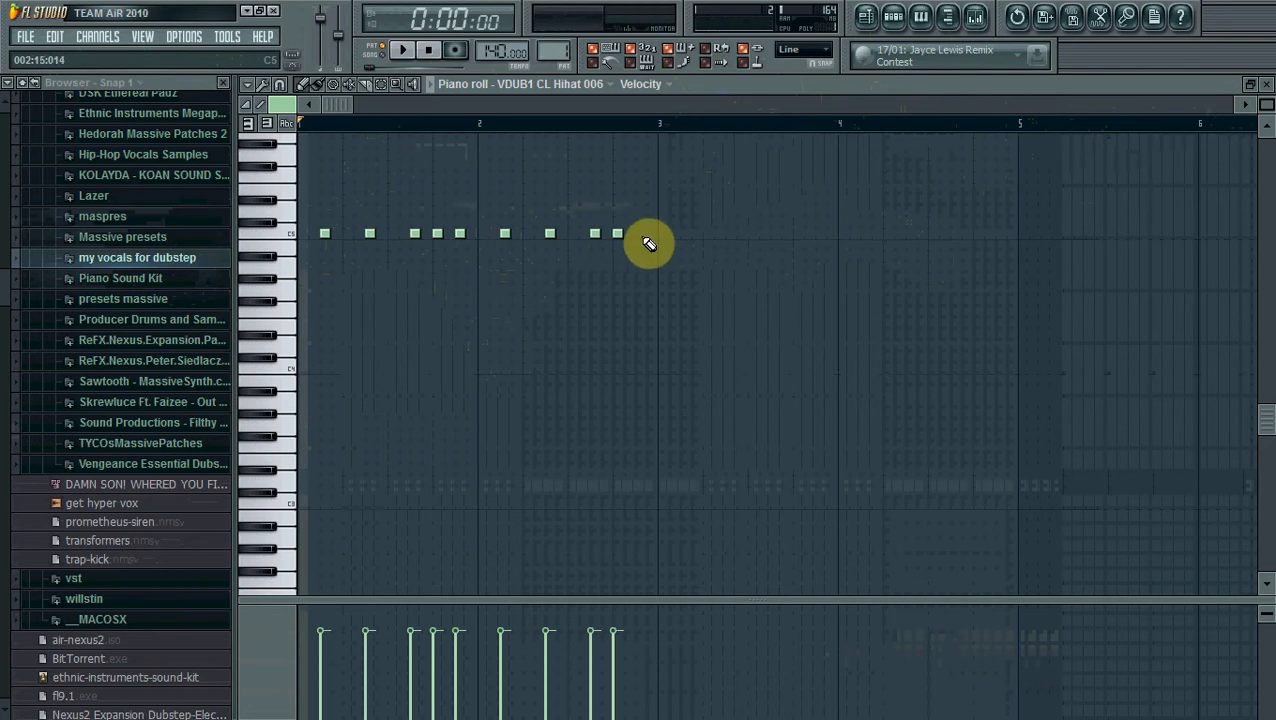
click(651, 234)
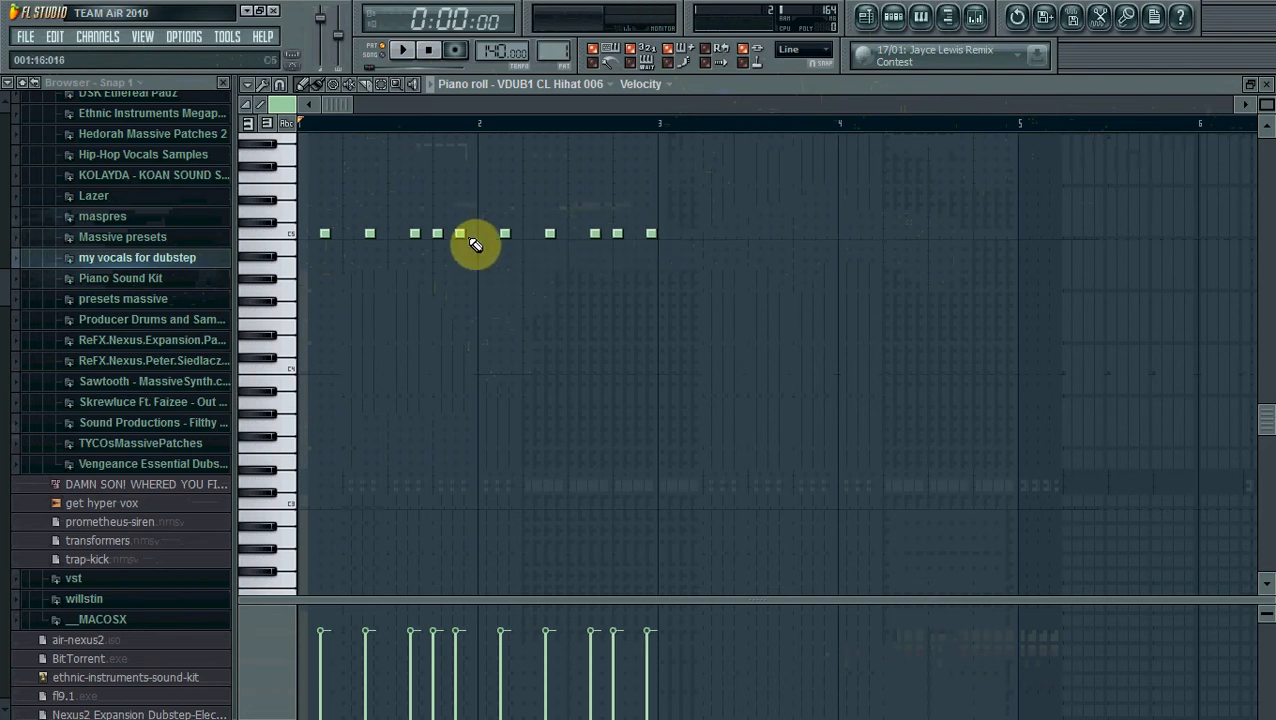
Step: Add closed hi-hat C5 notes in bar 3 on steps 3, 6, 11, 14 and 15
click(685, 234)
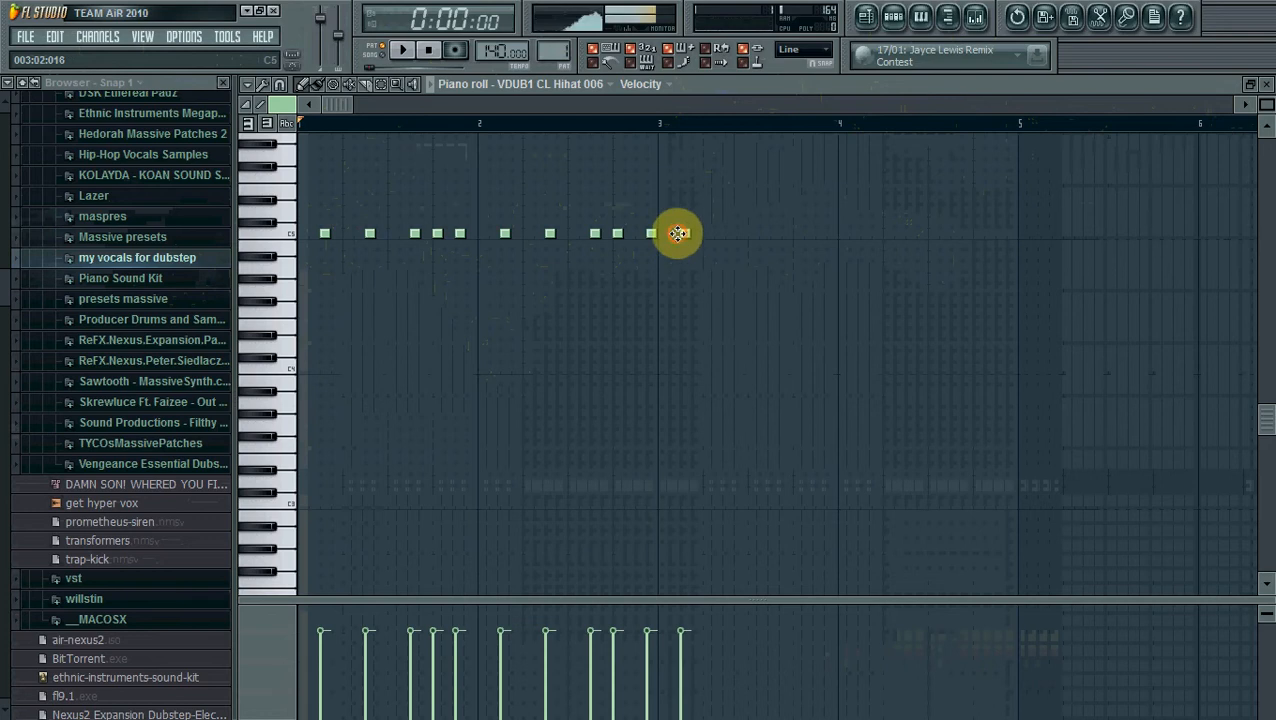
click(727, 234)
drag(727, 234, 719, 234)
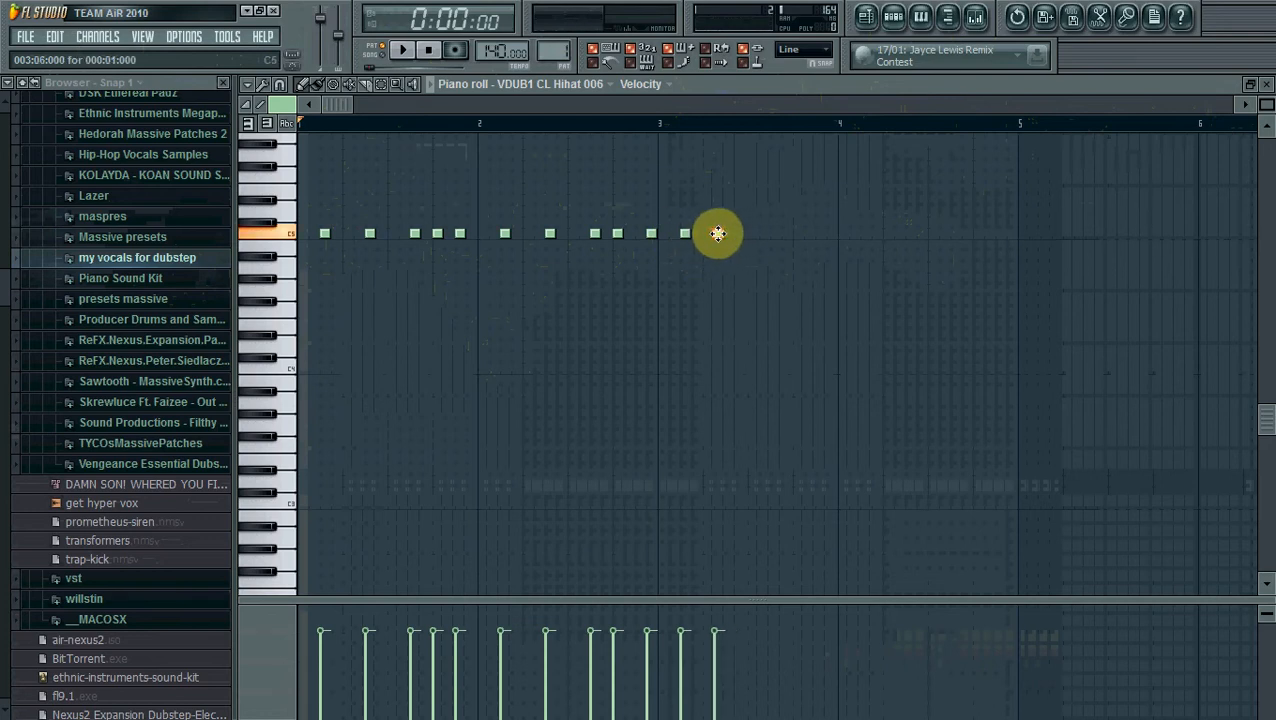
click(776, 235)
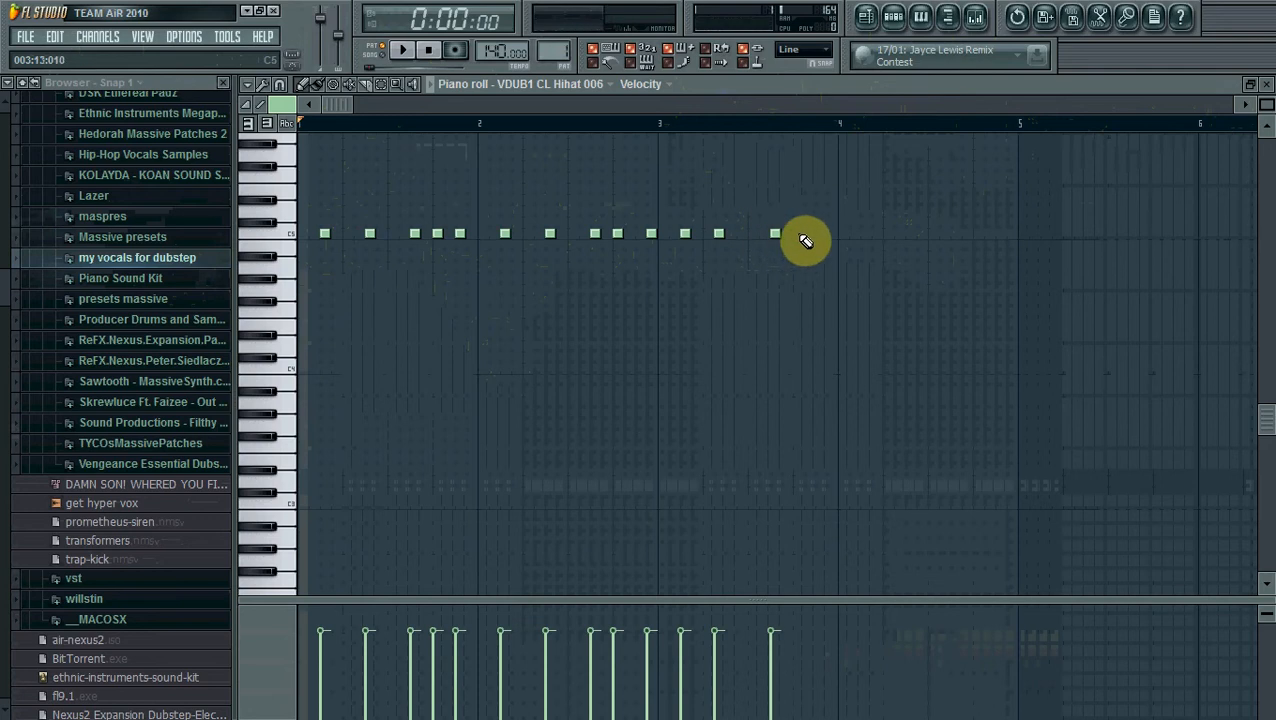
click(798, 235)
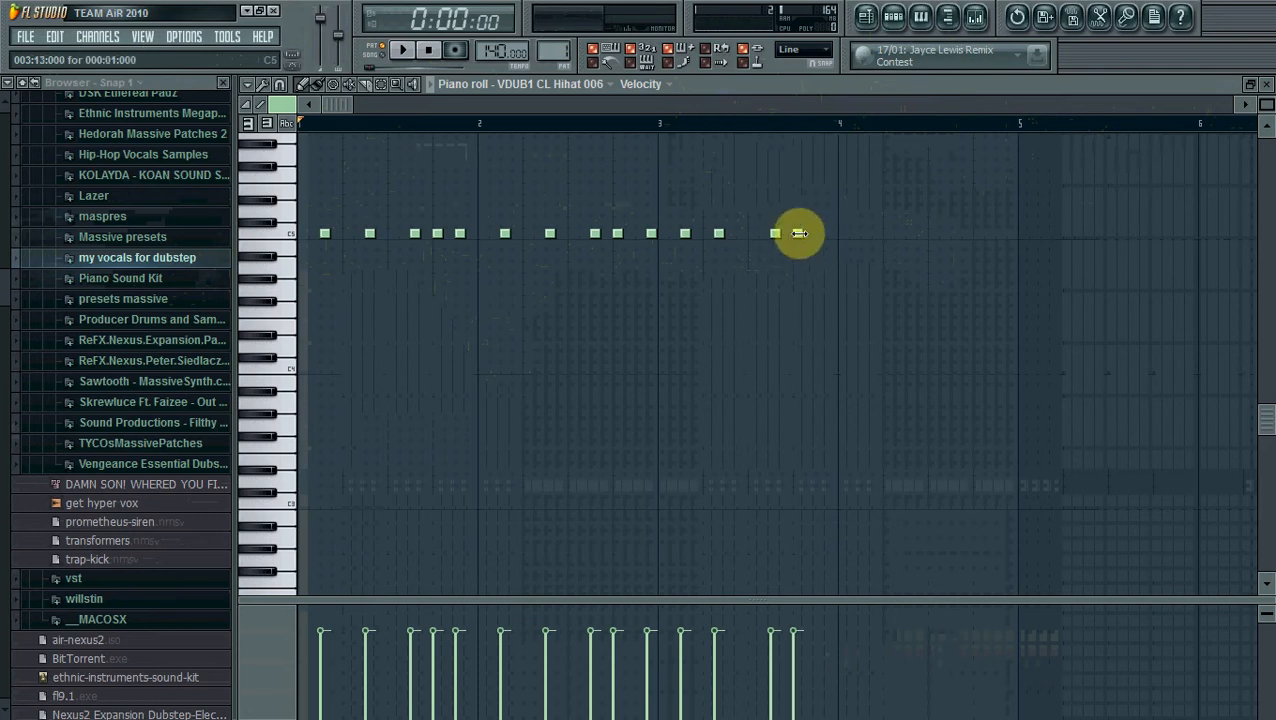
drag(799, 236, 829, 241)
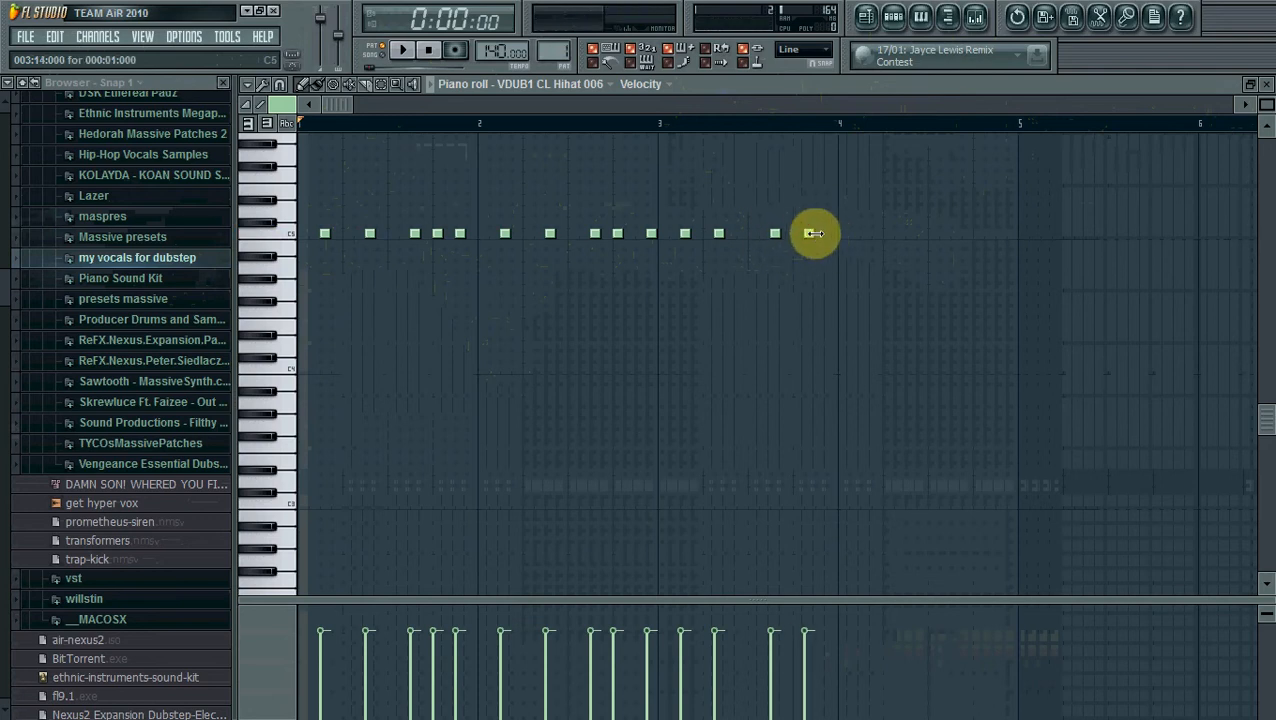
click(820, 235)
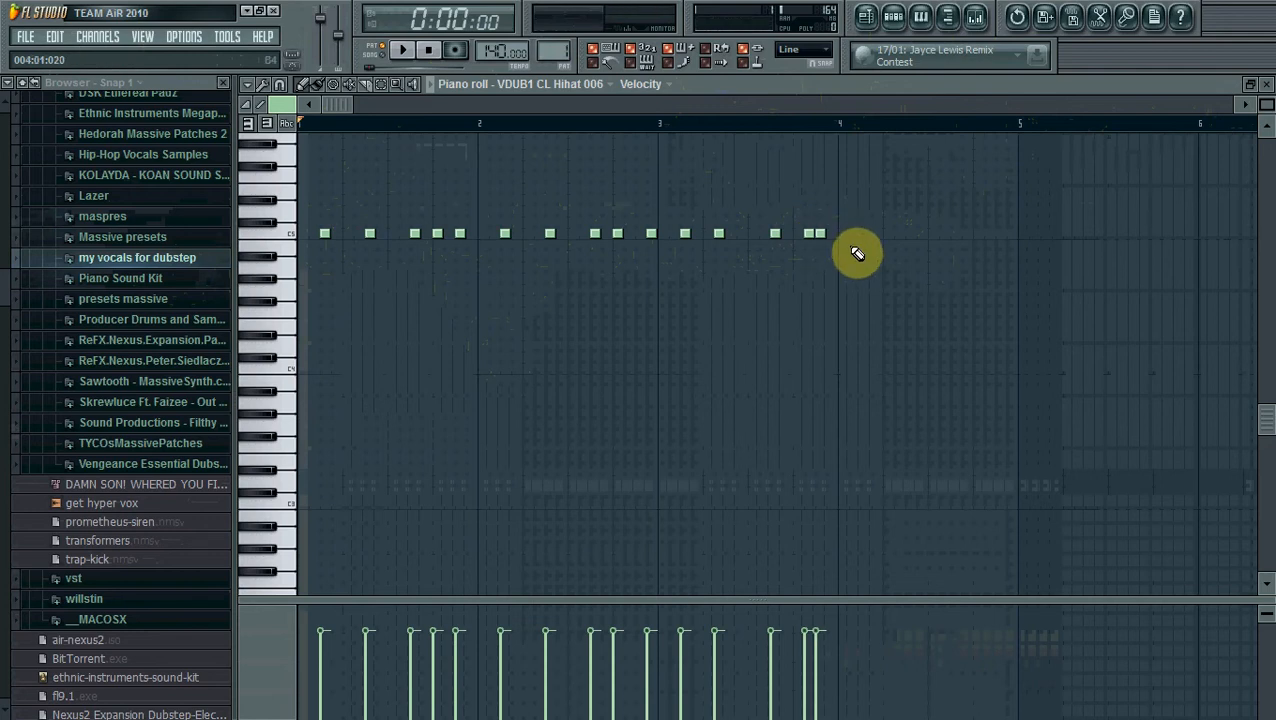
Step: Add closed hi-hat C5 notes in bar 4 on steps 3, 6, 10, 13 and 15, and play the pattern through once
click(865, 235)
click(899, 235)
click(944, 235)
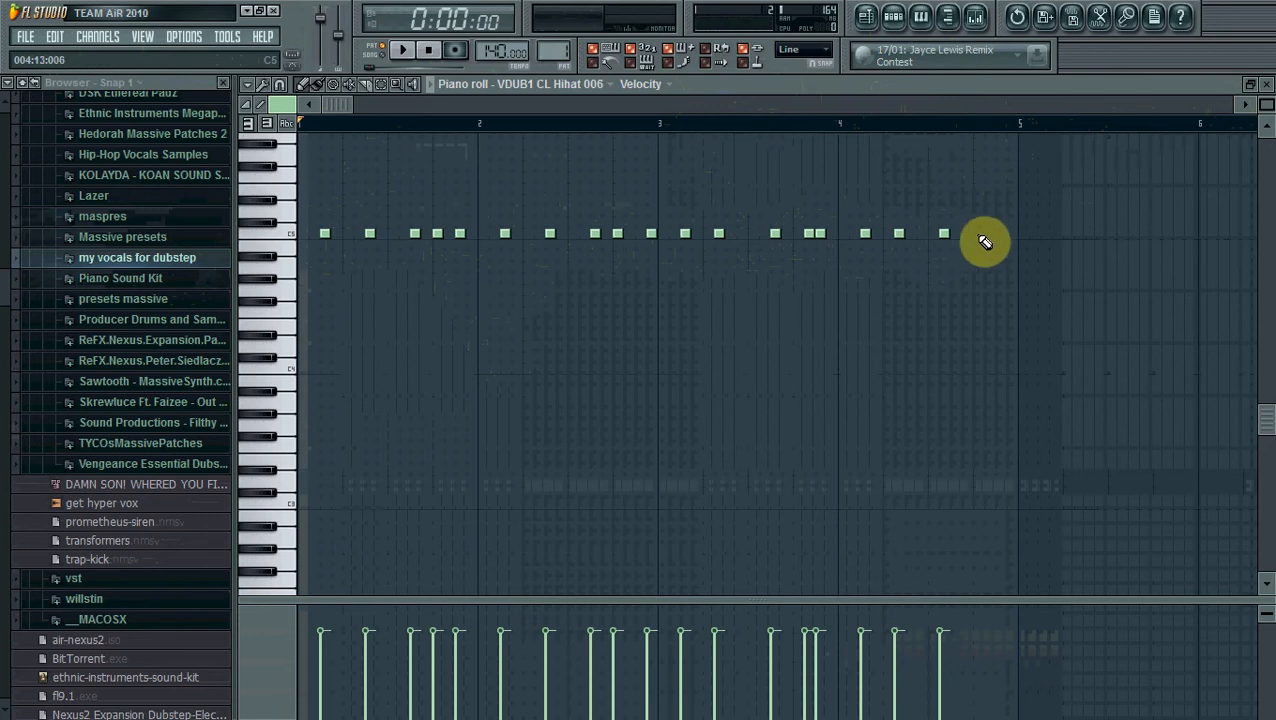
click(977, 235)
click(999, 235)
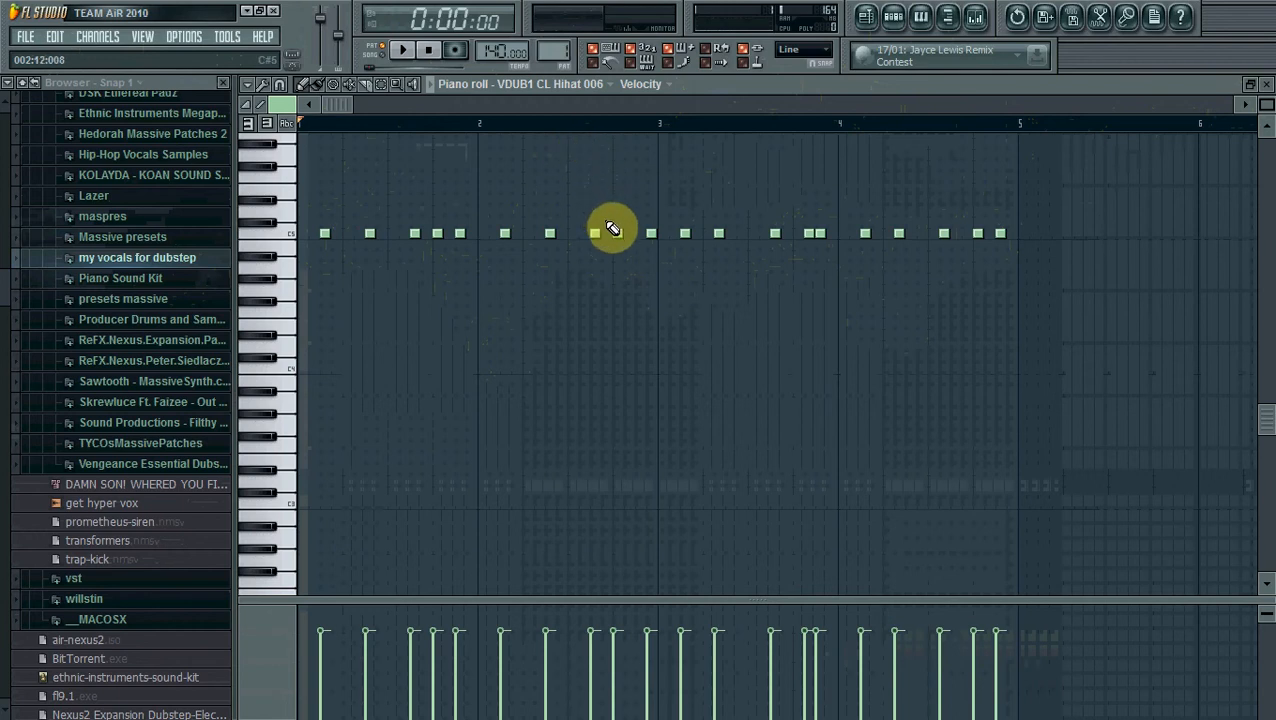
key(space)
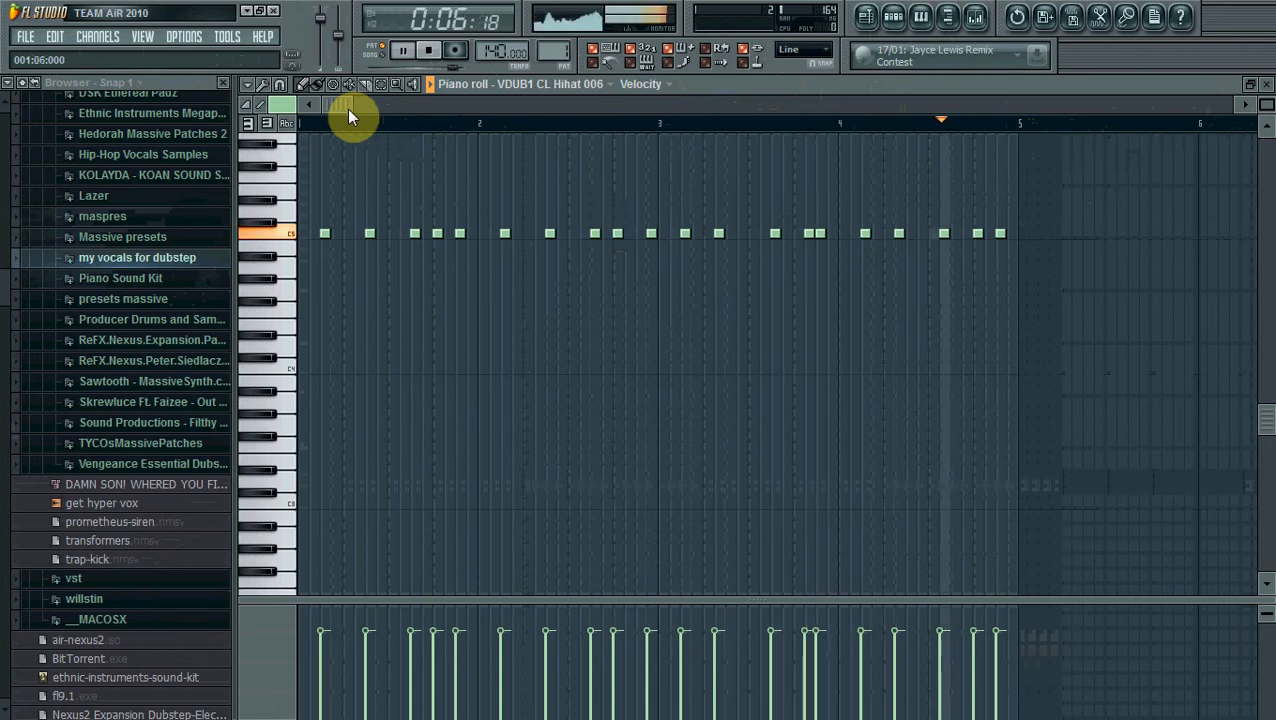
key(space)
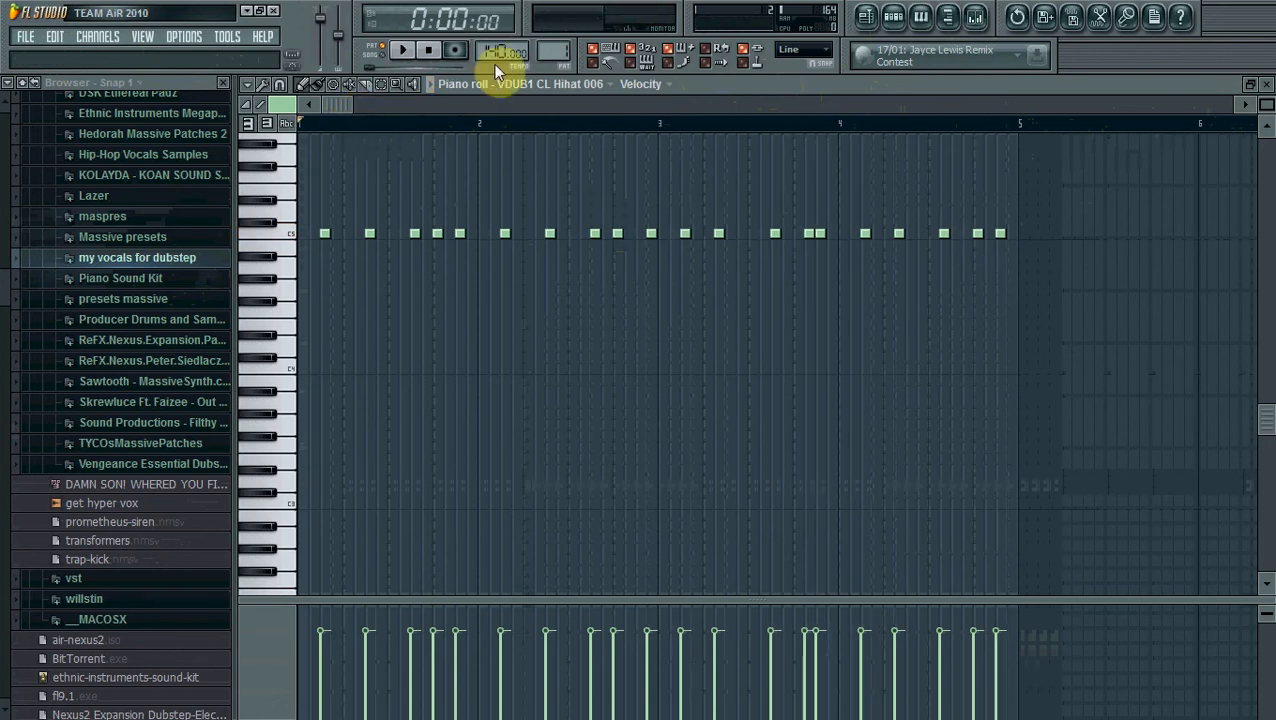
Step: In the VDUB1 Kick 009 channel's piano roll, place a C5 note at the very start of bar 1
click(895, 25)
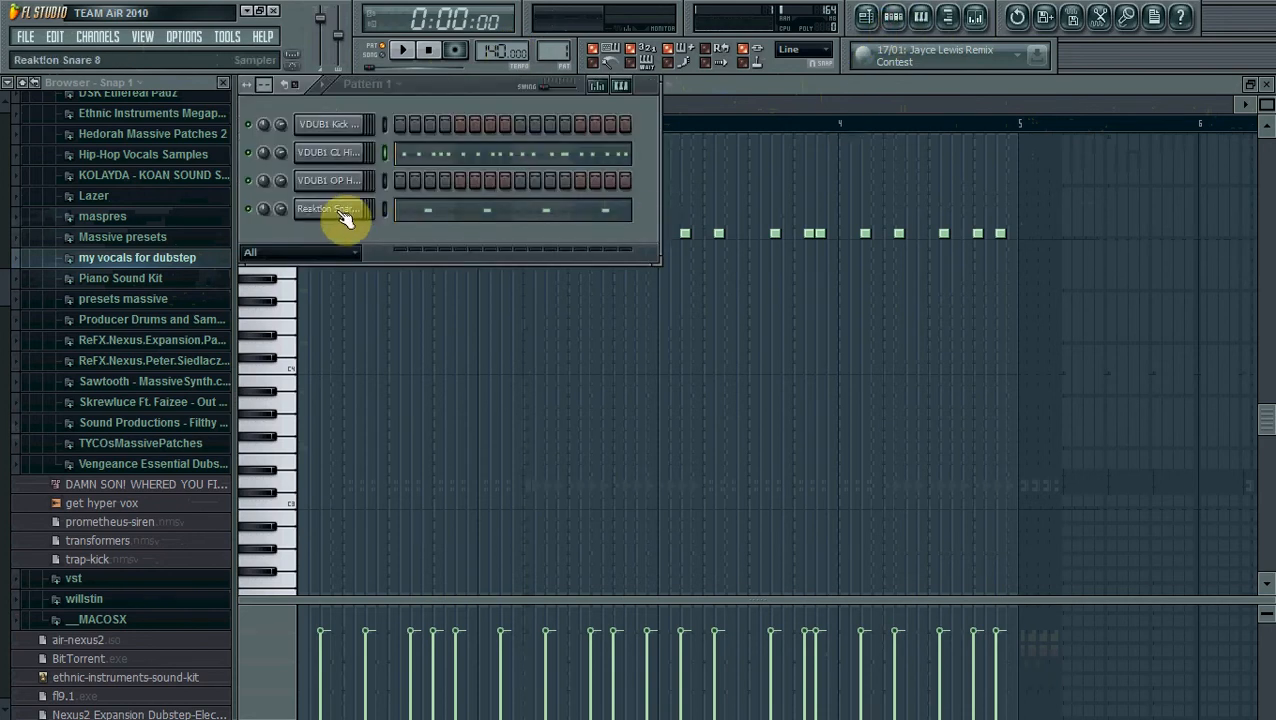
right_click(334, 128)
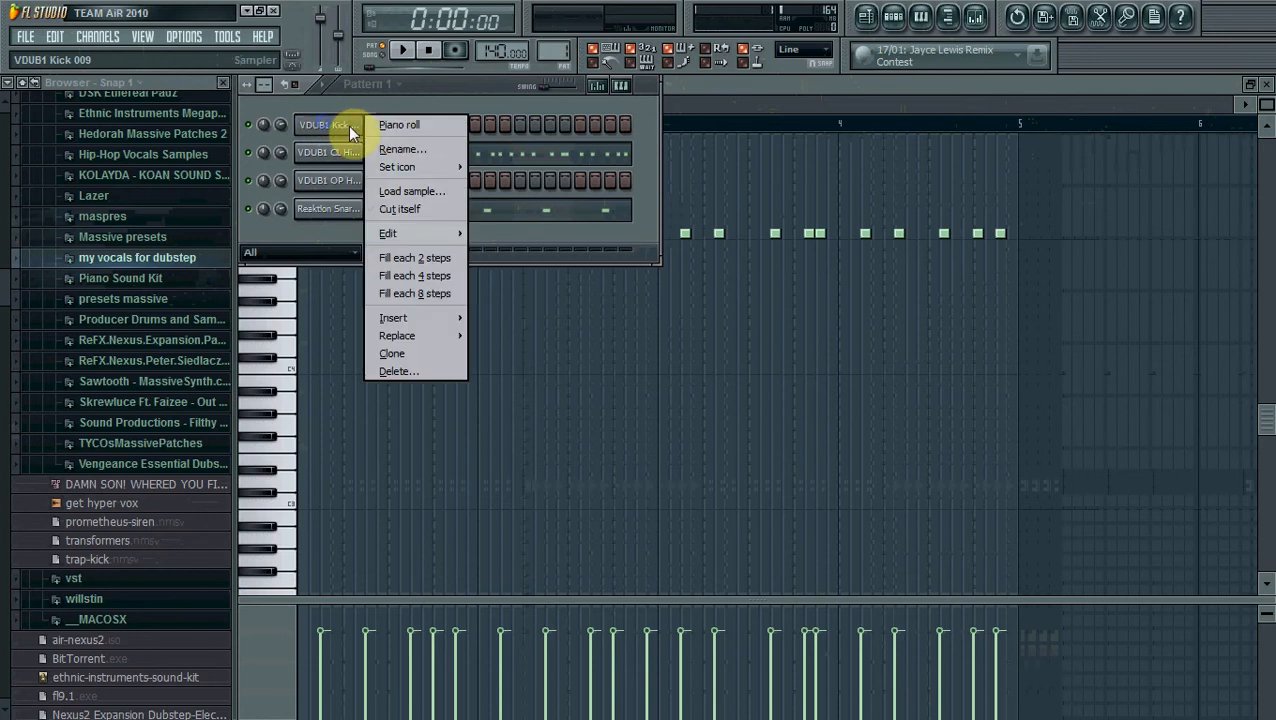
click(411, 126)
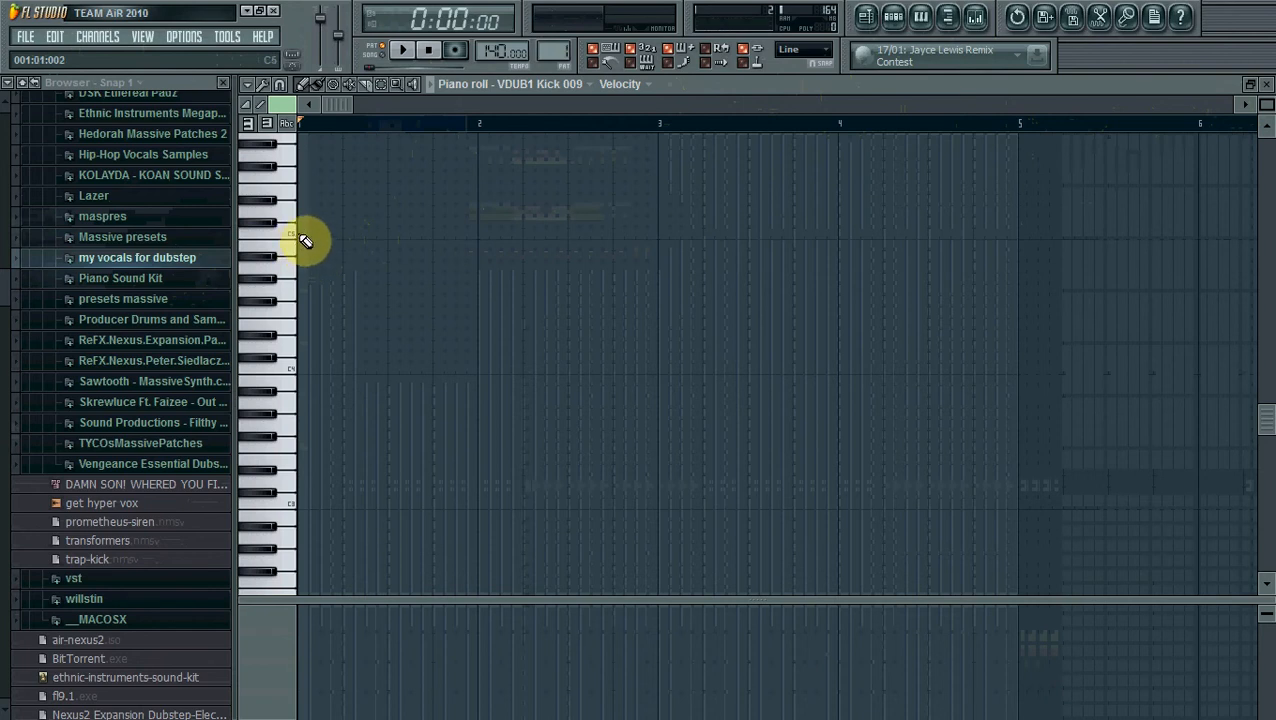
click(891, 18)
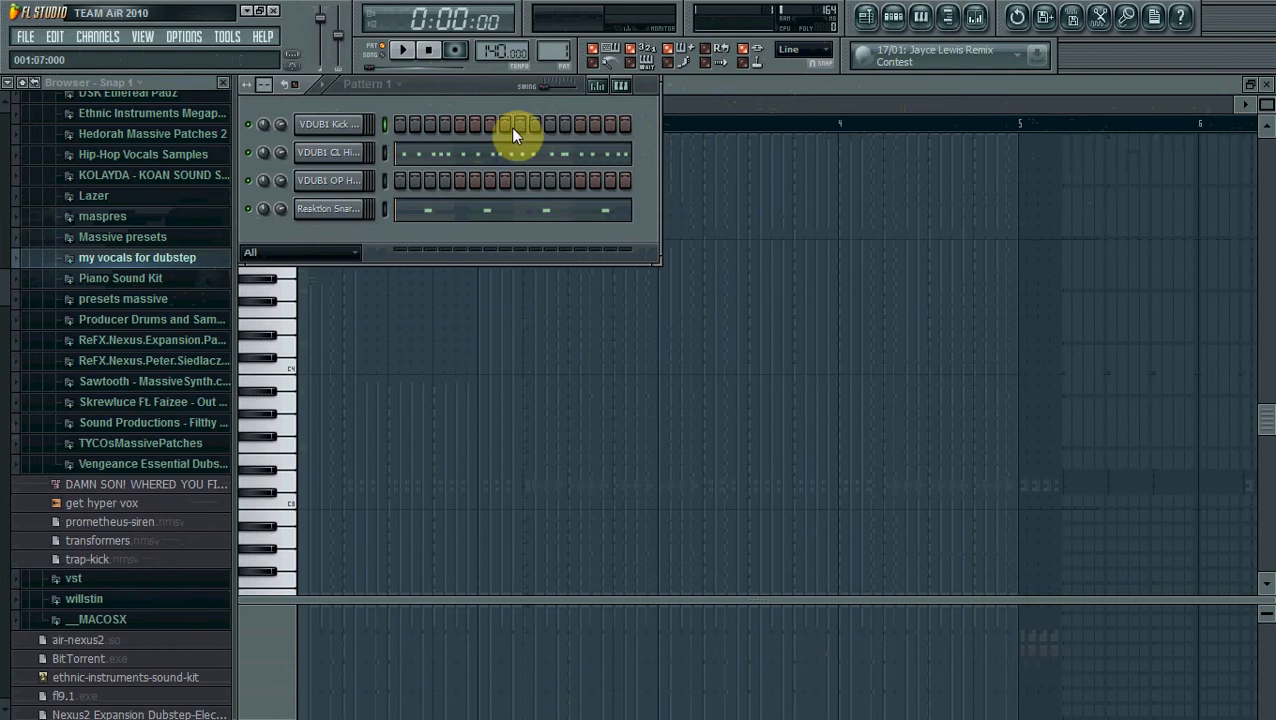
right_click(364, 124)
click(405, 130)
right_click(366, 124)
click(397, 128)
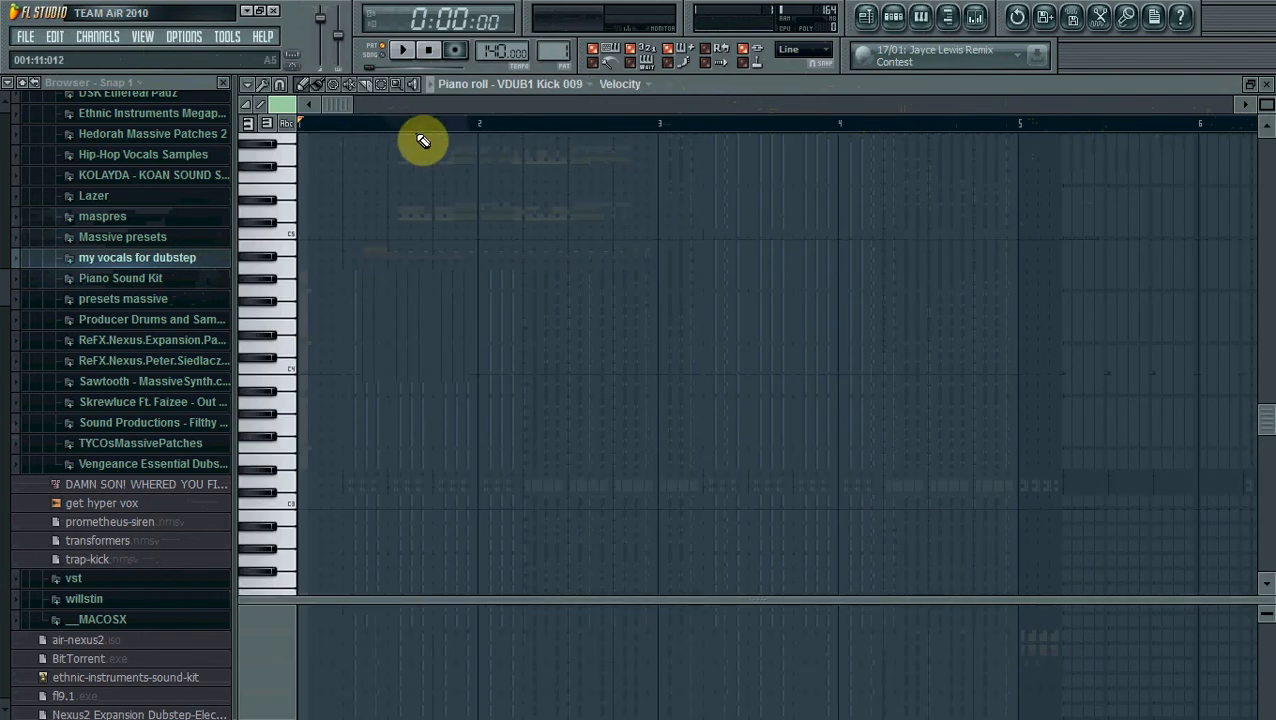
click(308, 237)
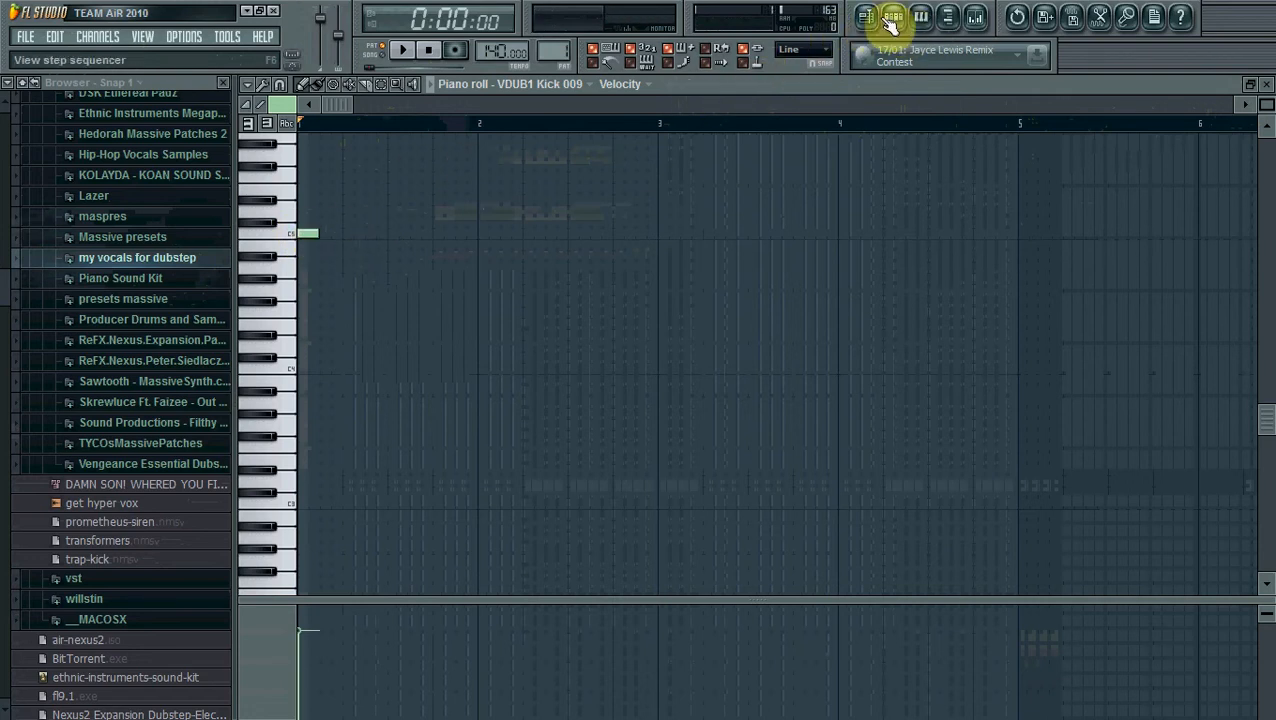
Step: Link the VDUB1 Kick 009 channel to mixer track Insert 1, lower that track's volume slightly, and close the mixer
click(970, 20)
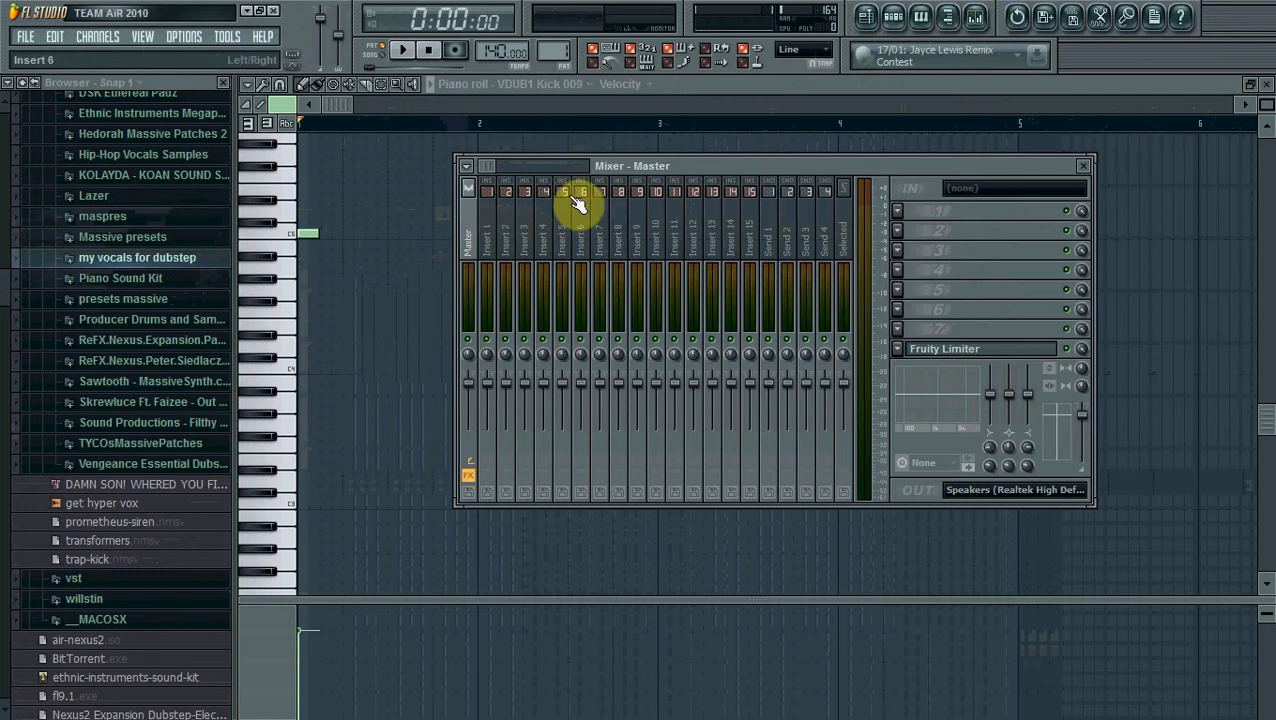
right_click(500, 214)
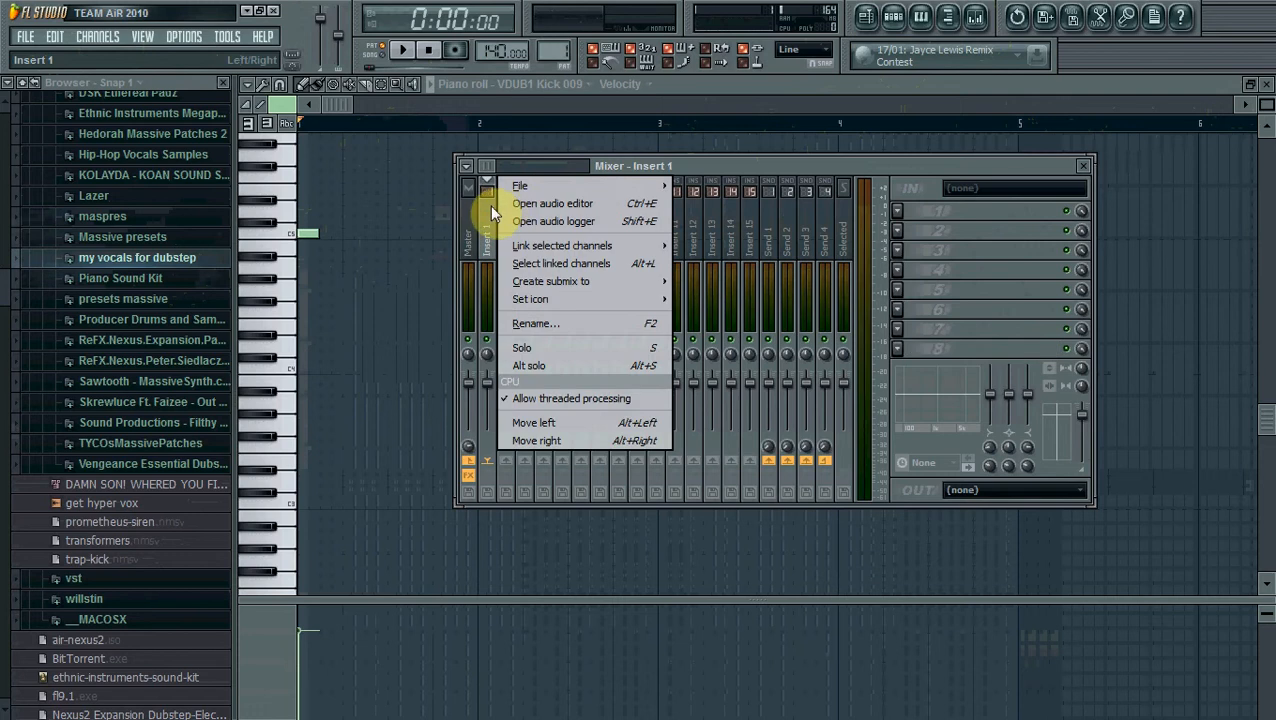
mouse_move(633, 252)
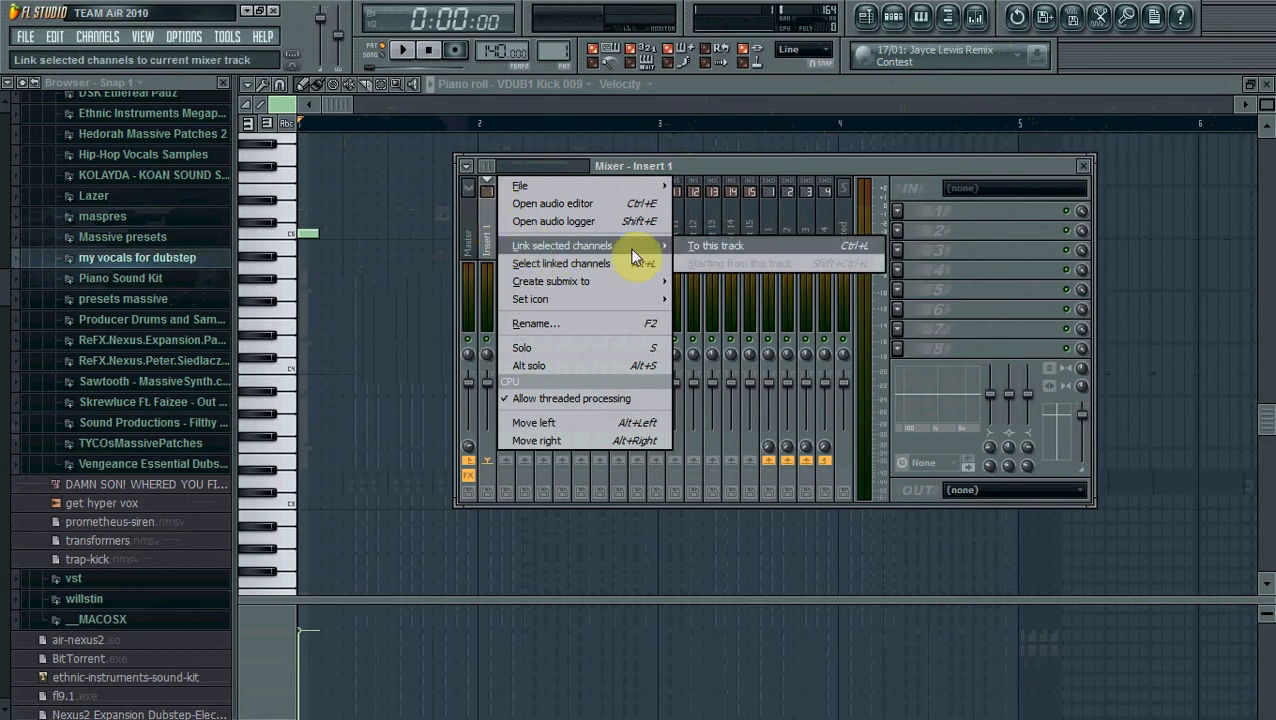
click(715, 248)
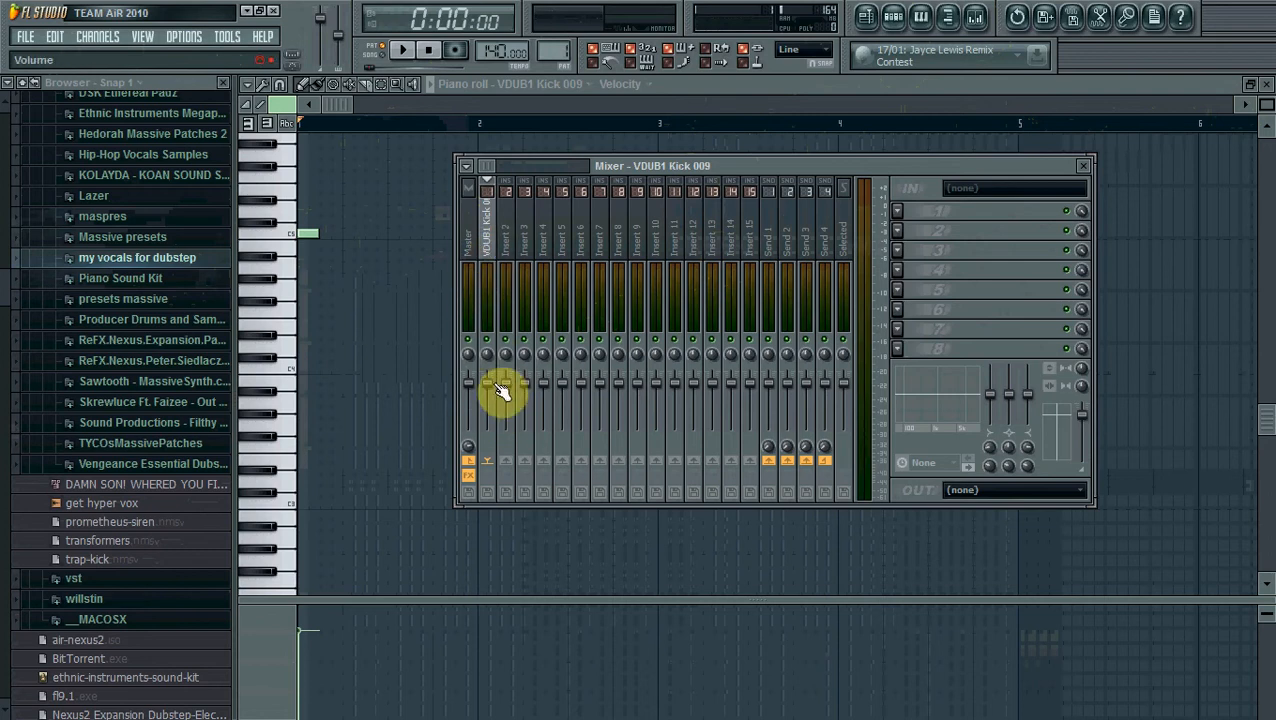
drag(487, 390, 487, 394)
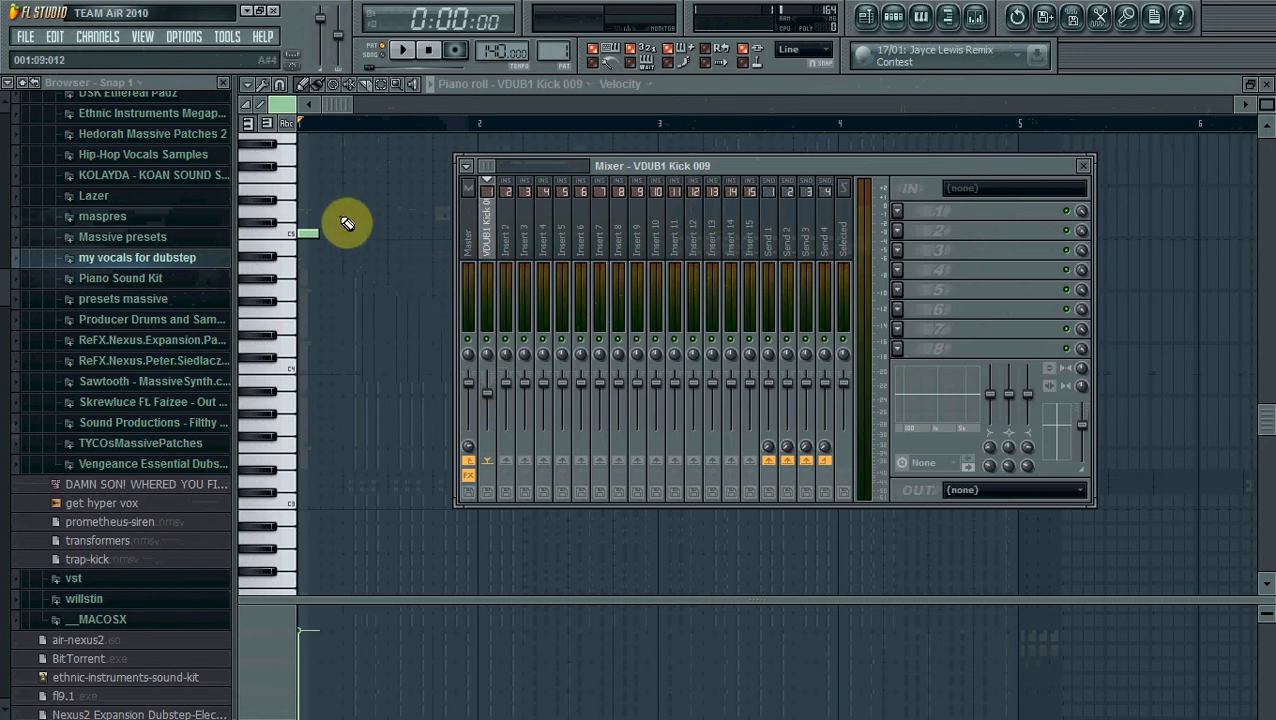
click(341, 110)
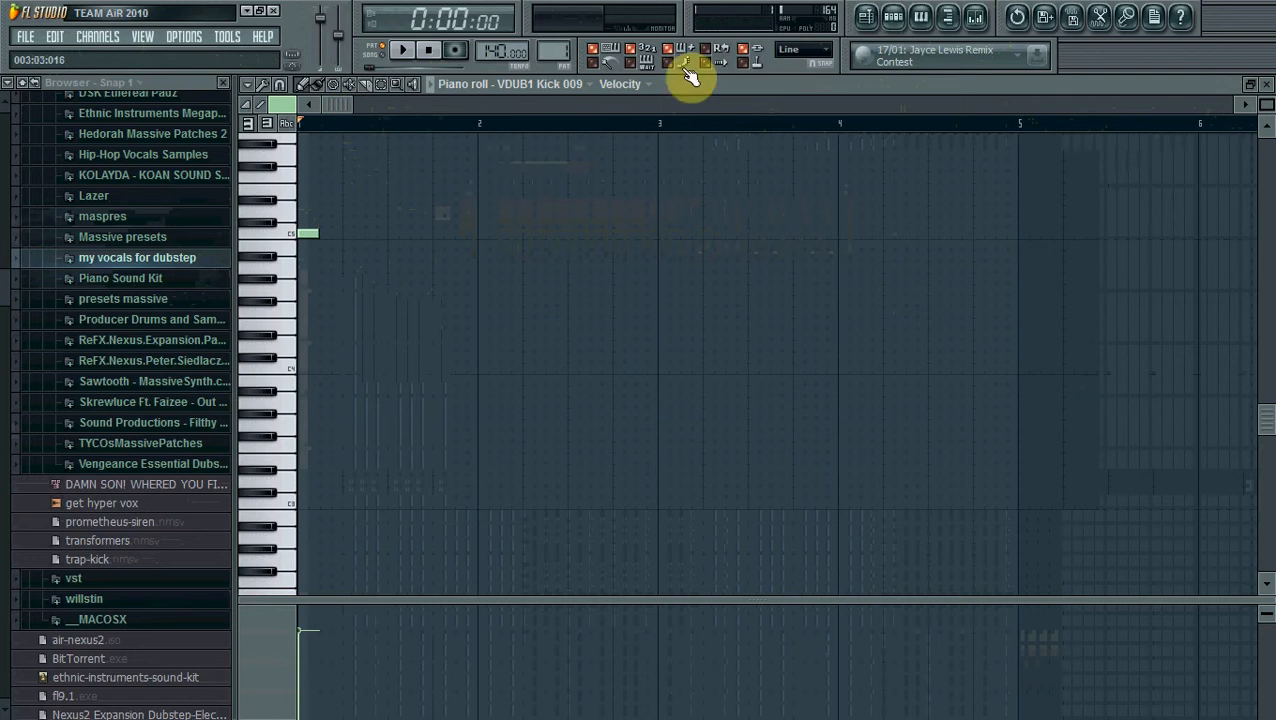
Step: Select only the VDUB1 CL Hihat 006 channel, link it to mixer track Insert 2, and lower that track's volume to 69%
click(895, 18)
right_click(346, 155)
click(338, 162)
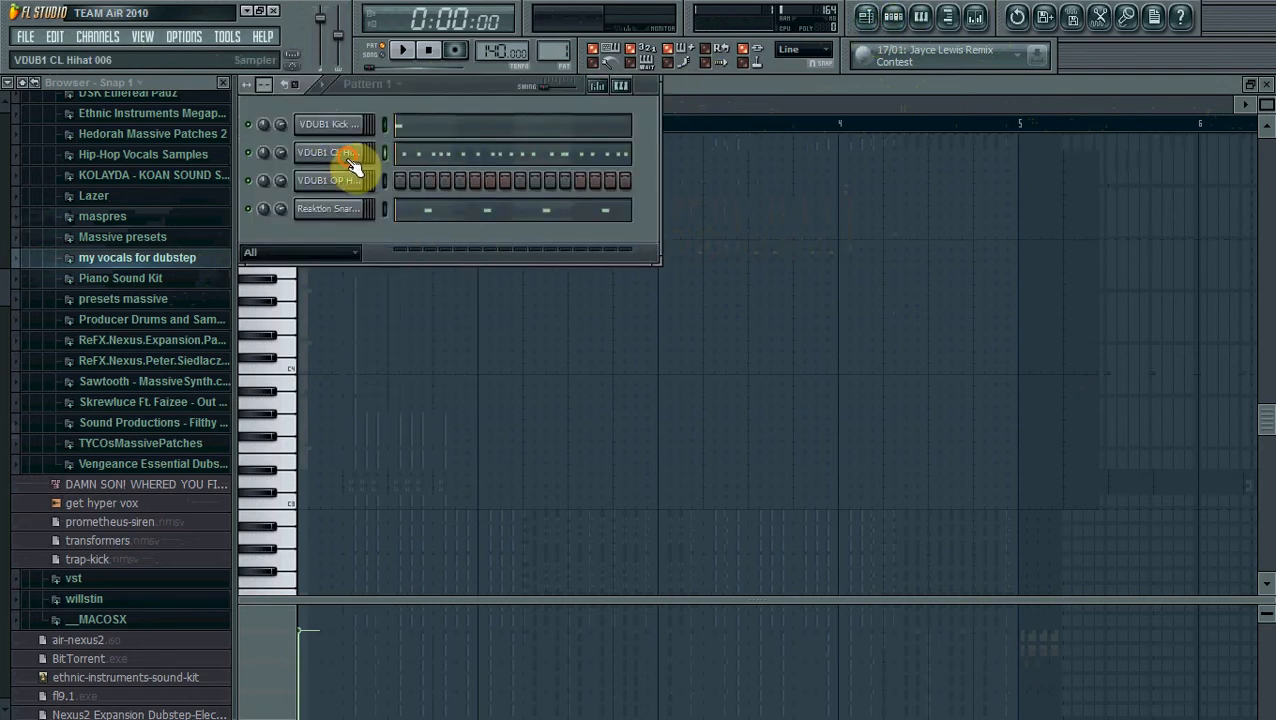
click(383, 153)
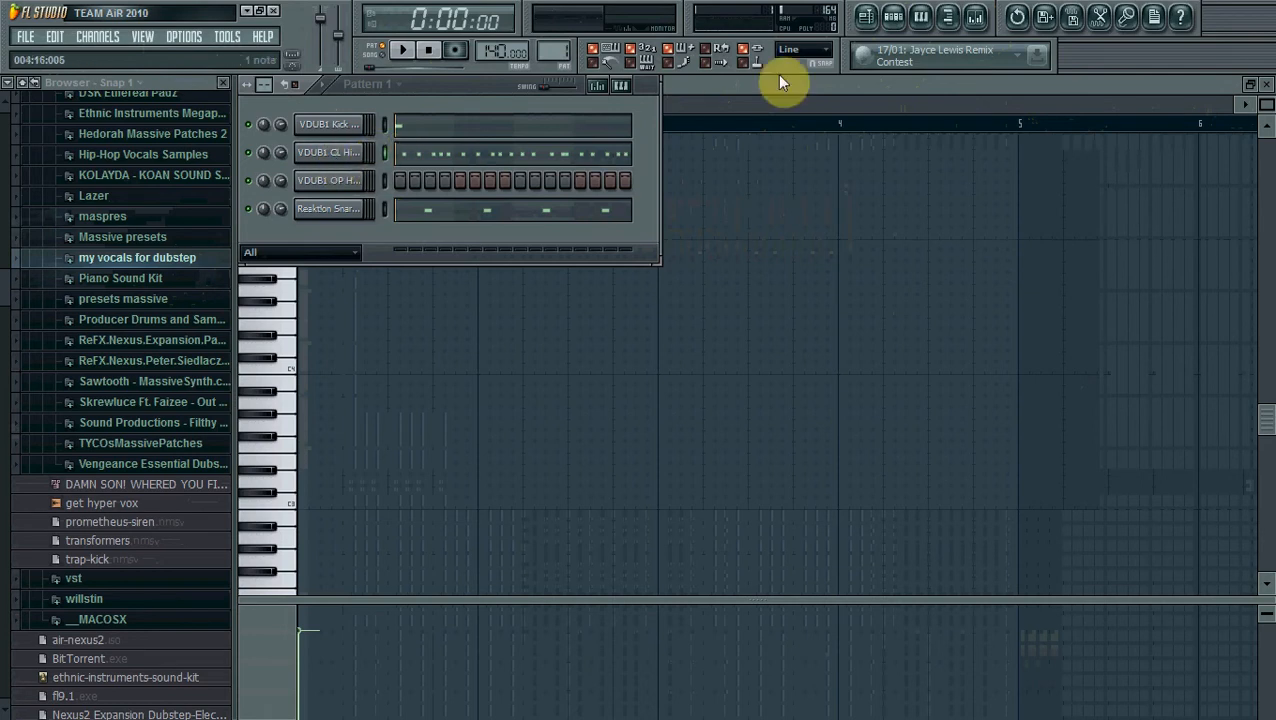
click(977, 20)
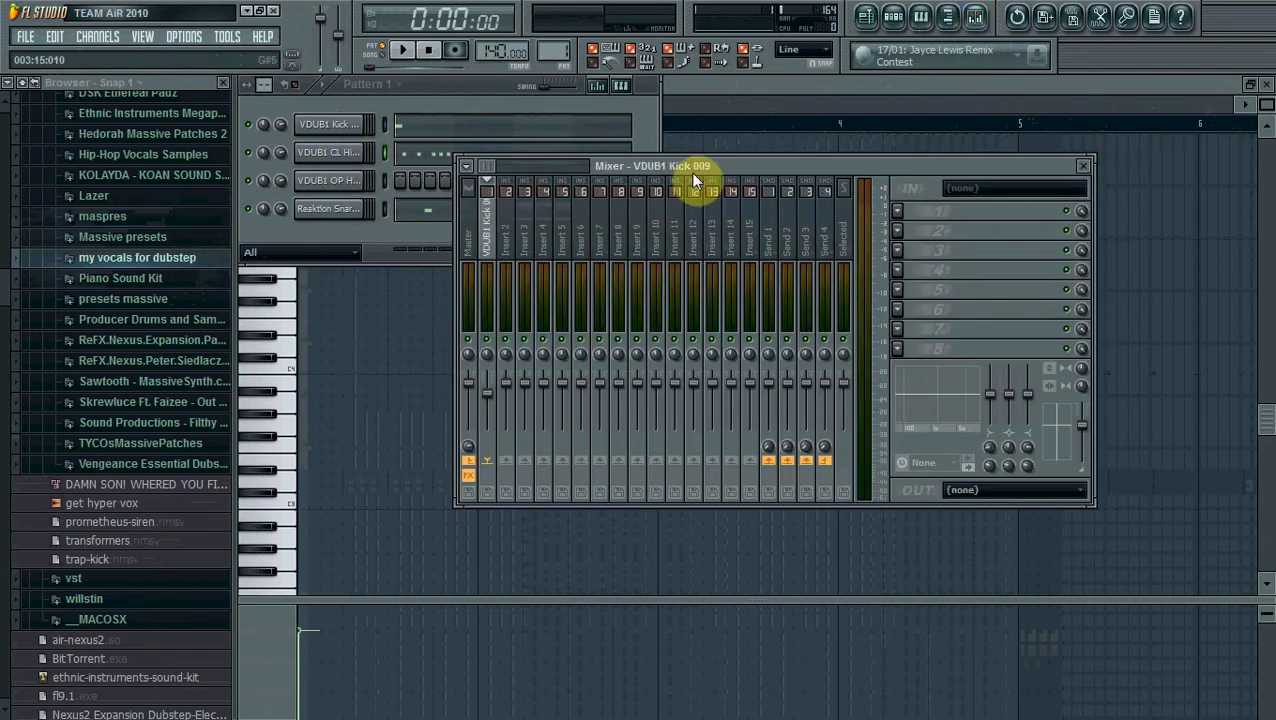
right_click(512, 232)
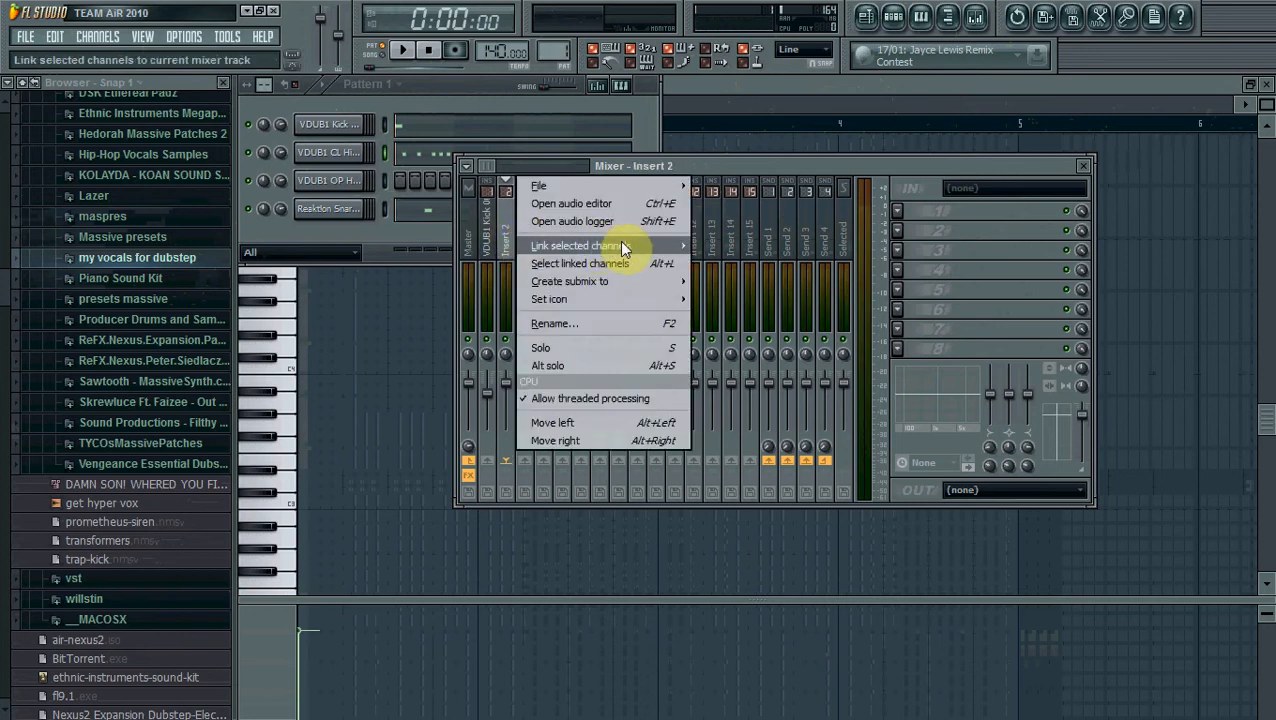
click(712, 247)
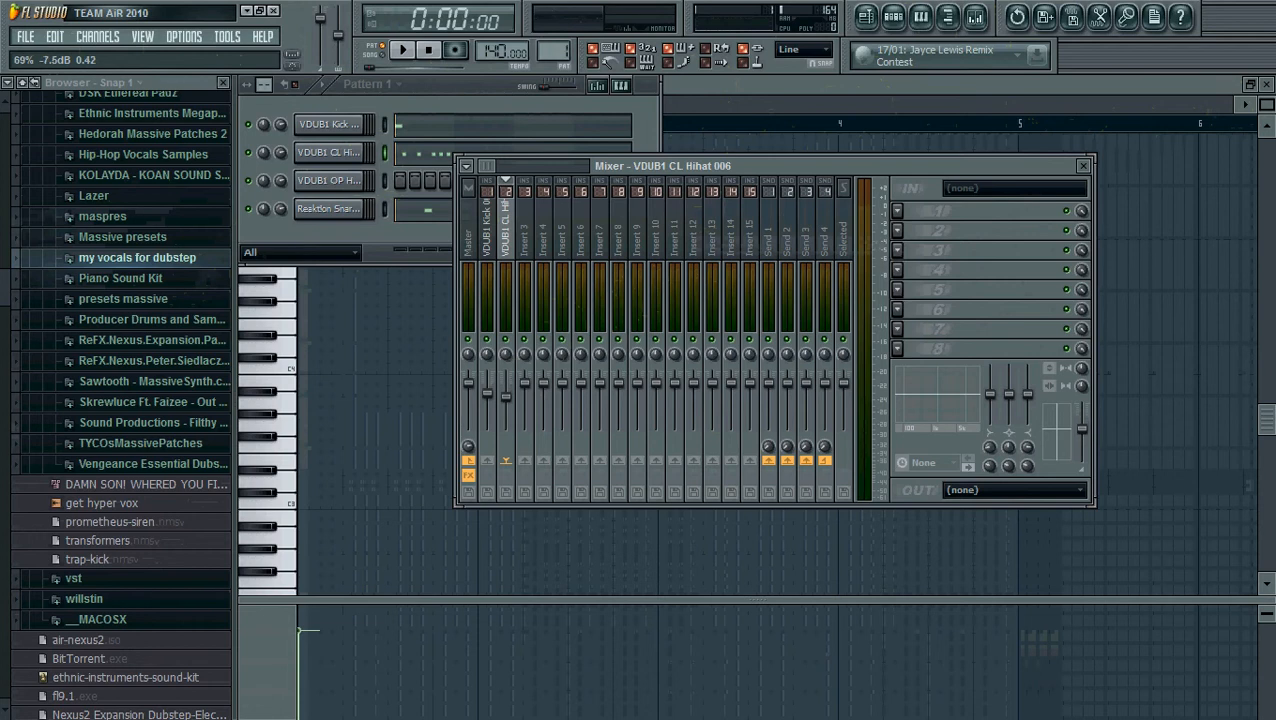
Step: Select only the Reaktion Snare 8 channel, link it to mixer track Insert 3, and lower that track's volume to 73%
click(382, 214)
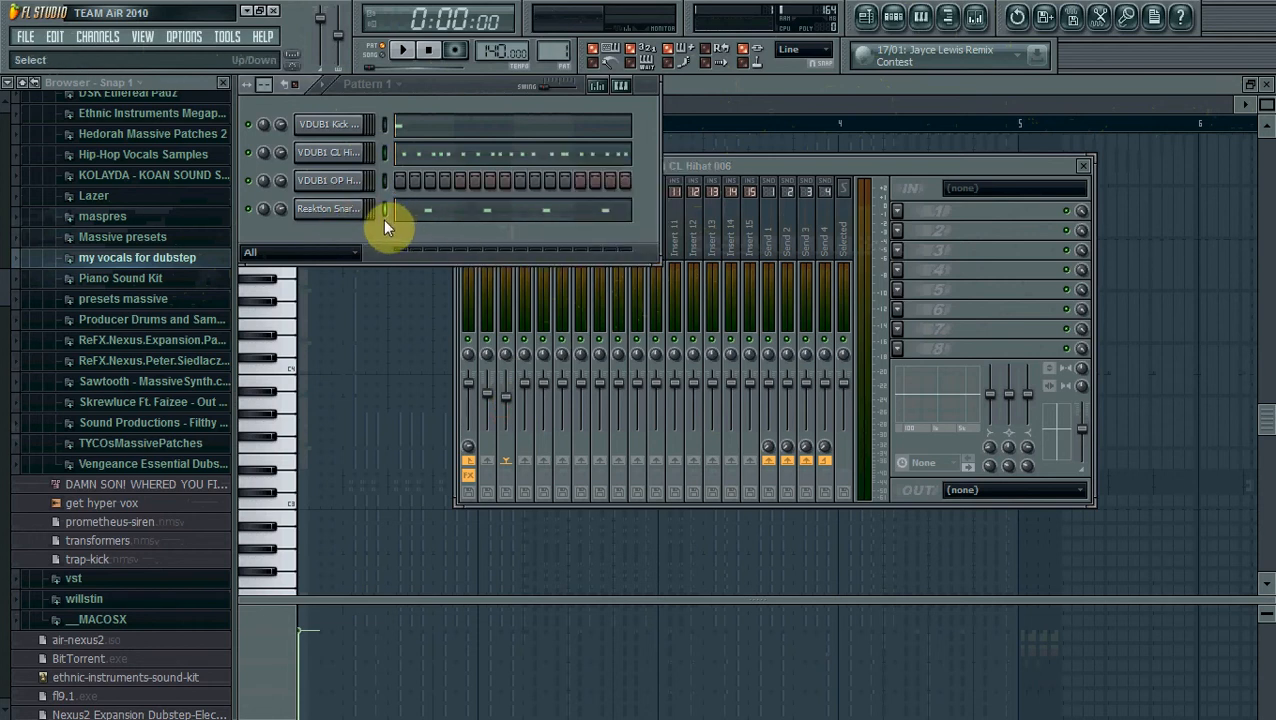
click(742, 165)
right_click(532, 242)
mouse_move(651, 247)
click(730, 245)
mouse_move(528, 390)
mouse_down()
mouse_move(505, 402)
mouse_move(529, 398)
mouse_up()
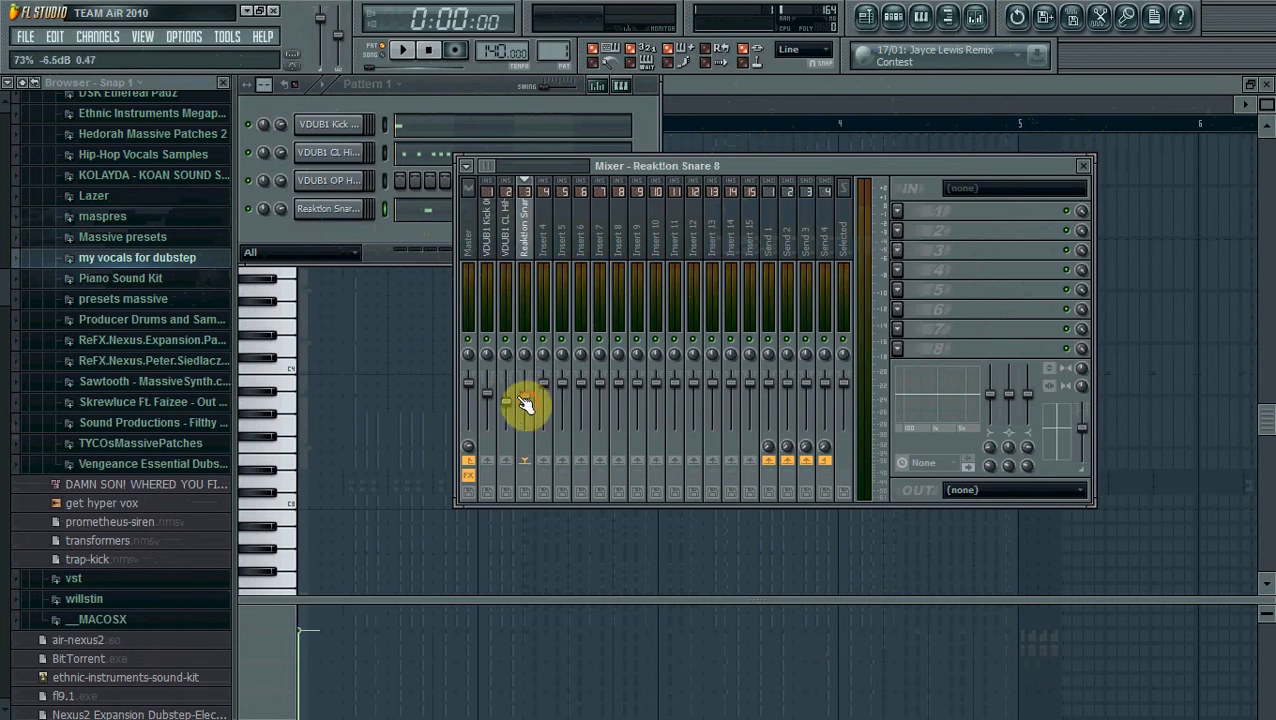
Step: In the VDUB1 Kick 009 piano roll, add C5 notes on steps 8 and 15 of bar 1 and steps 1 and 7 of bar 2
click(364, 231)
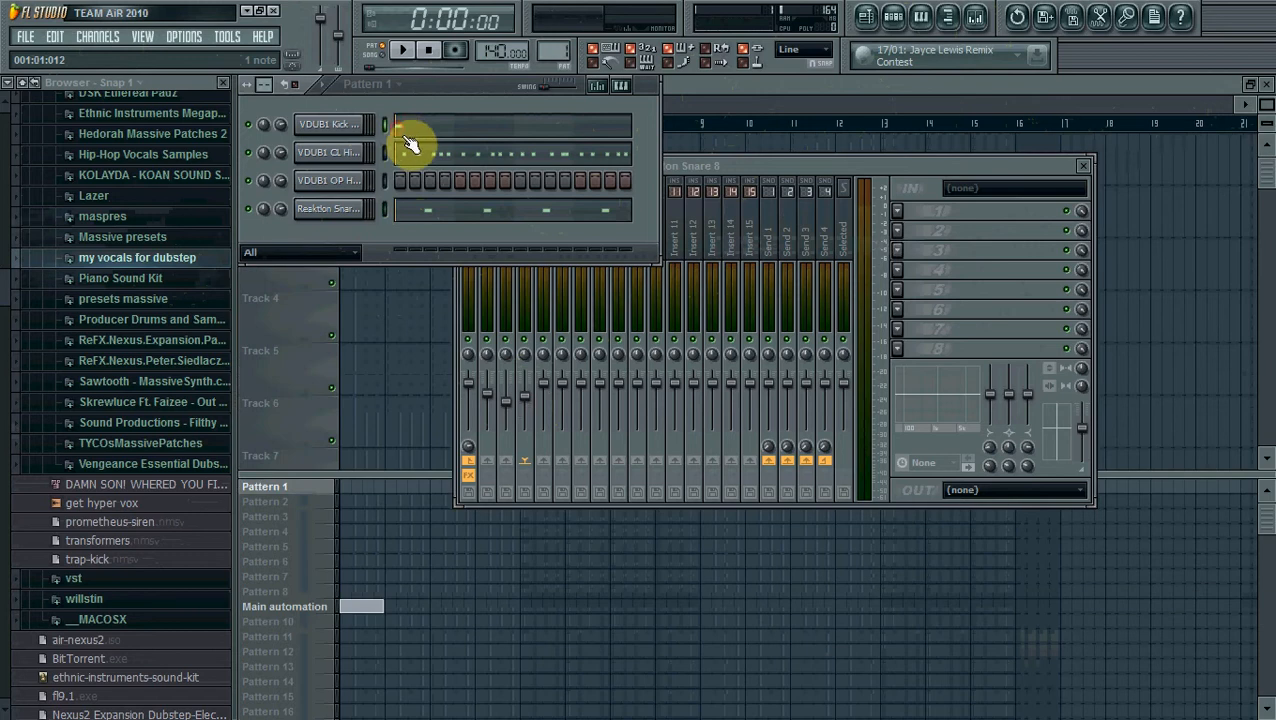
click(404, 136)
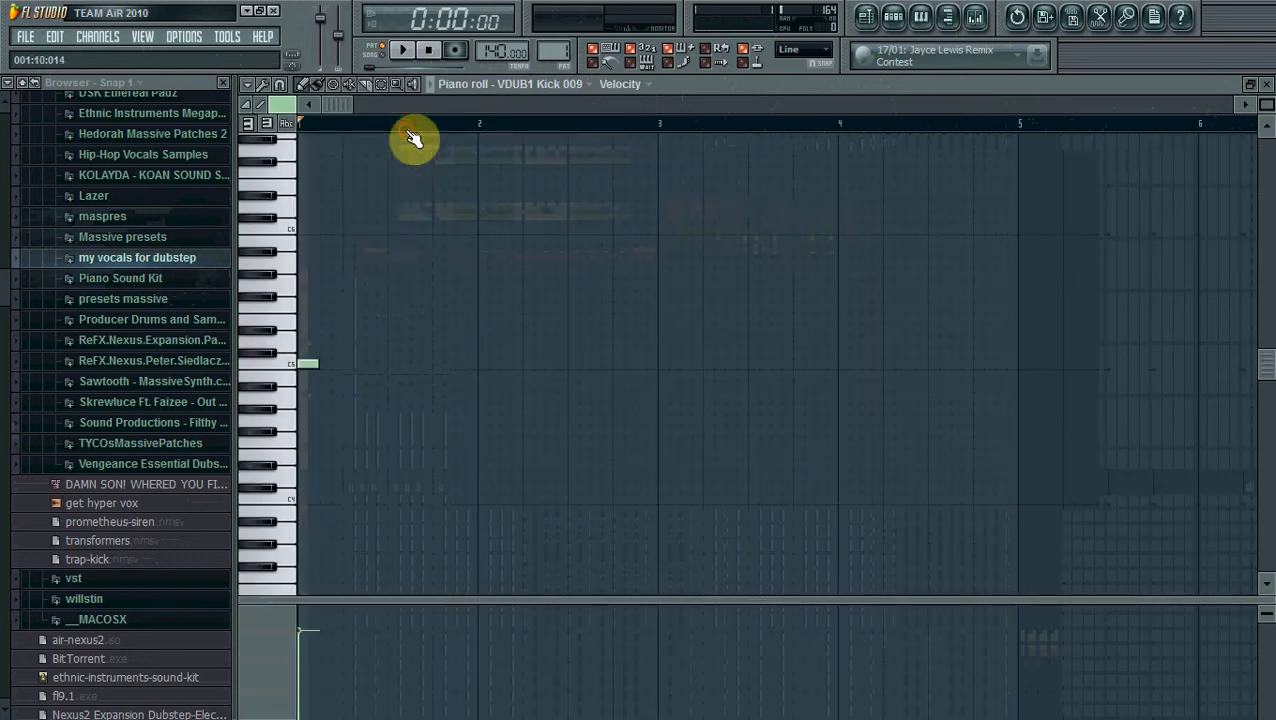
click(372, 363)
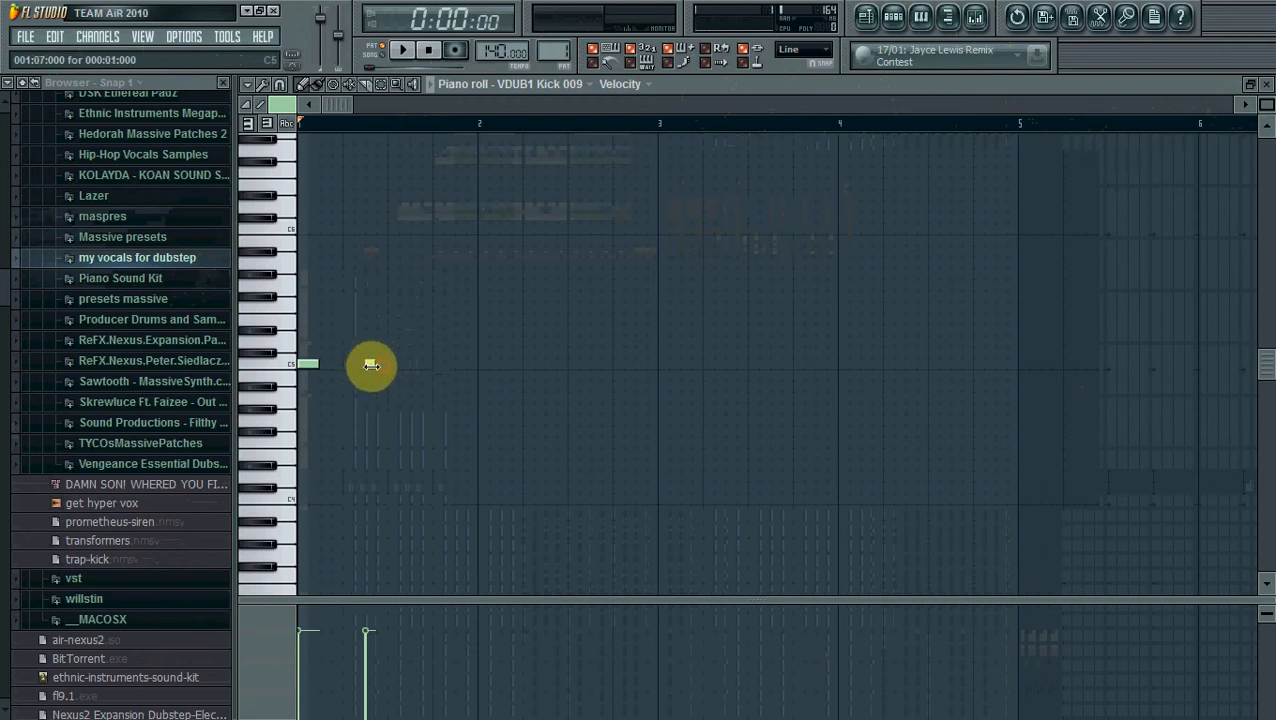
drag(371, 365, 379, 364)
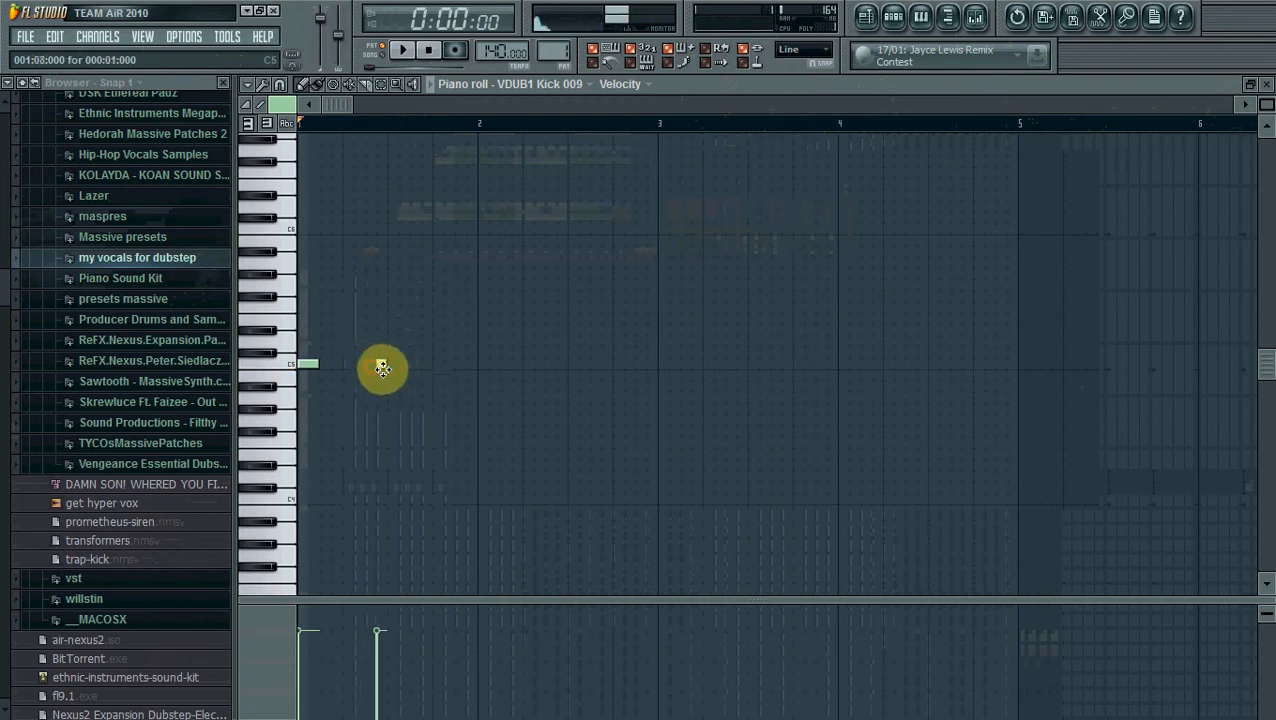
click(458, 364)
click(482, 364)
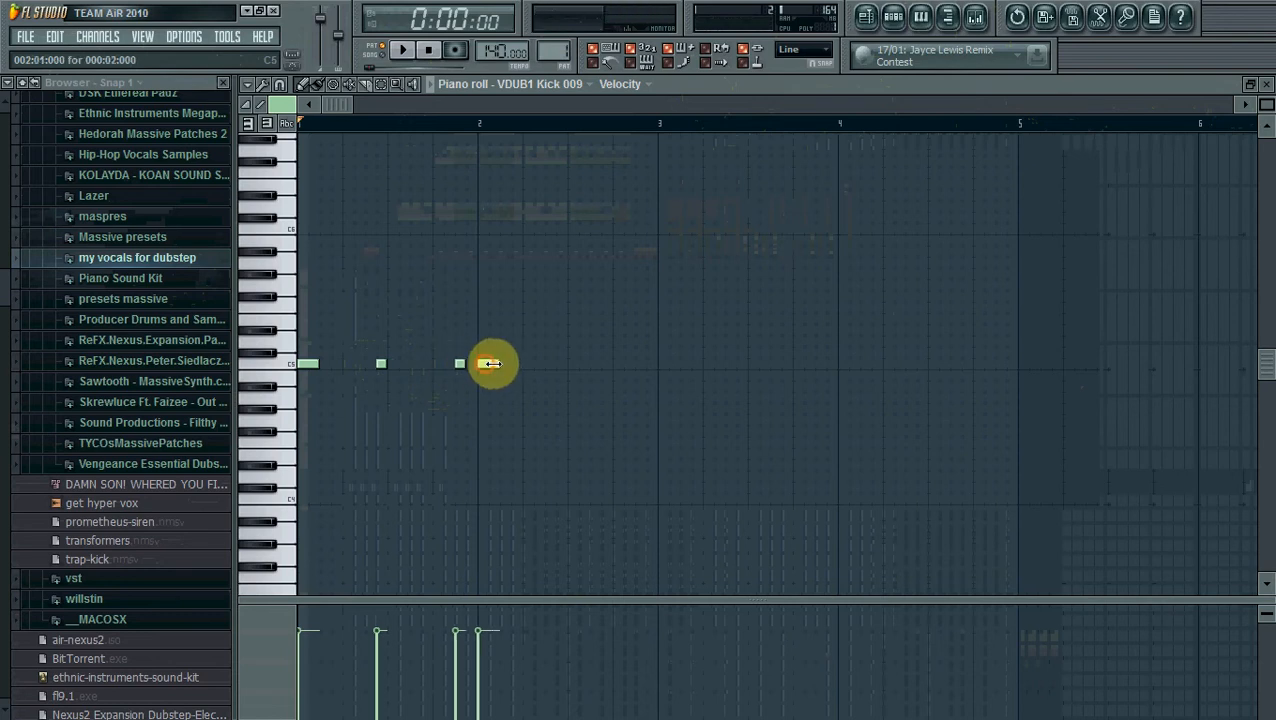
click(553, 368)
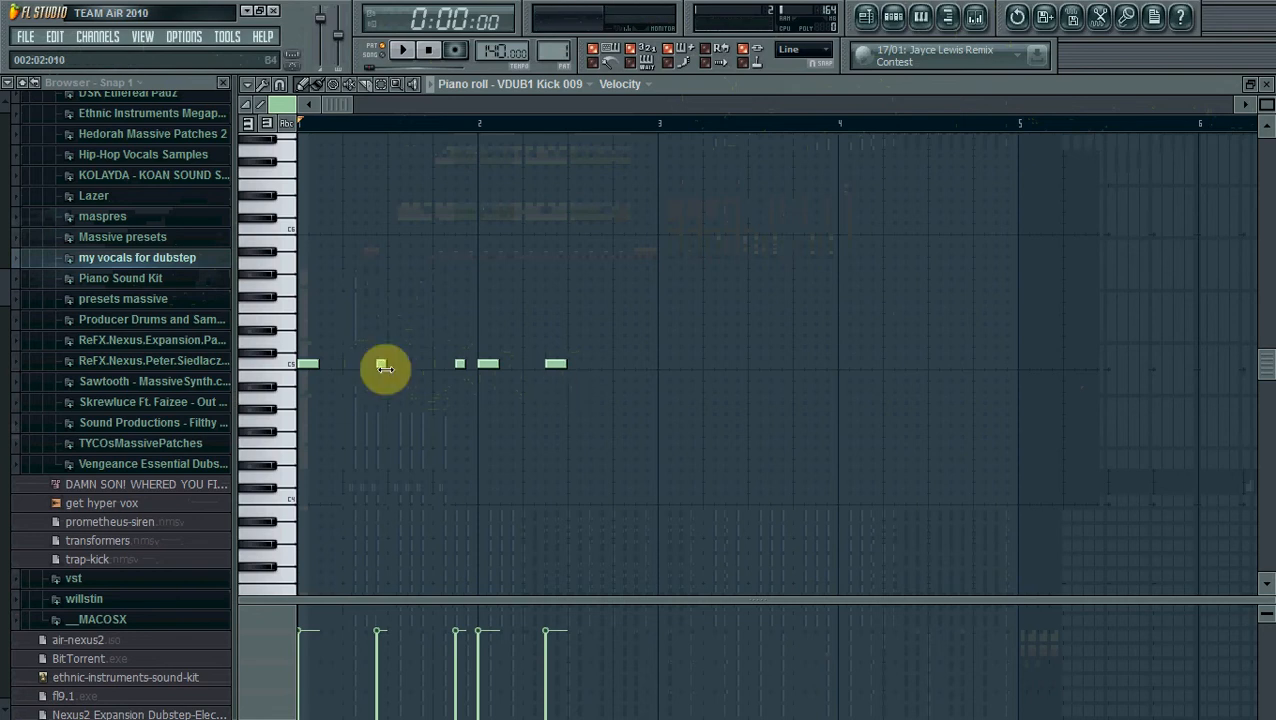
Step: Add kick C5 notes in bar 3 on steps 1, 8 and 15
click(661, 368)
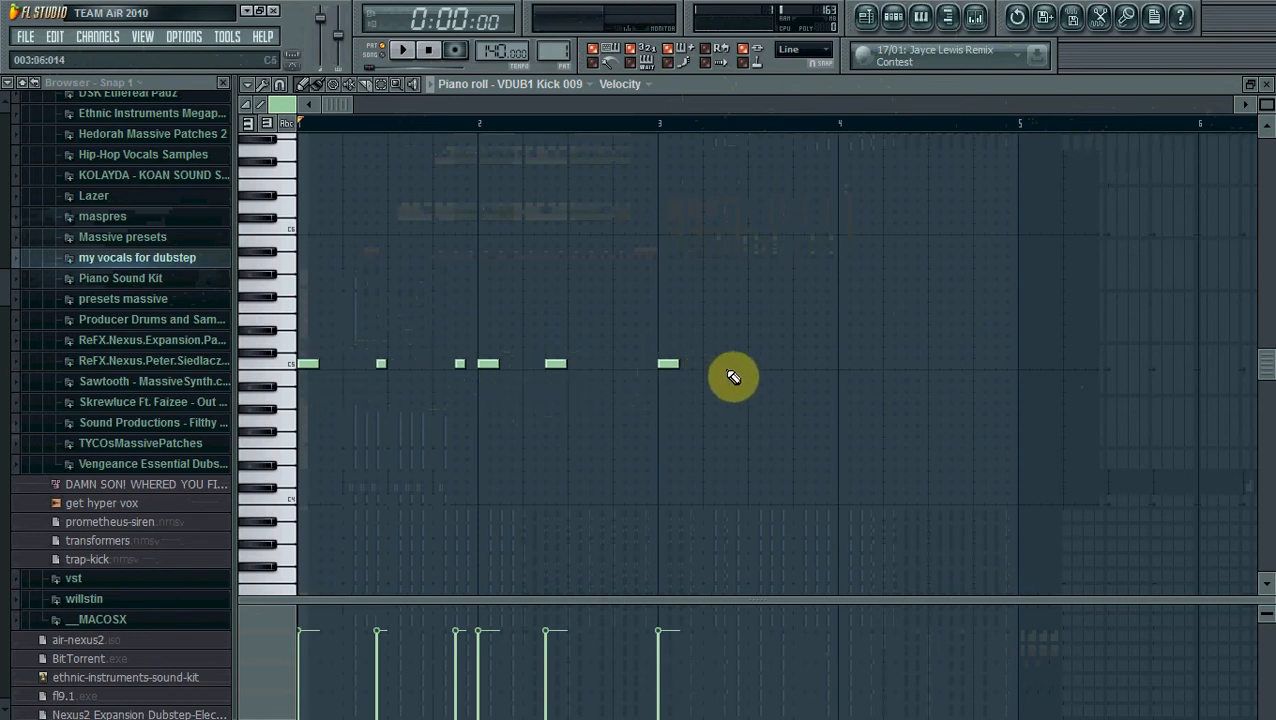
click(745, 366)
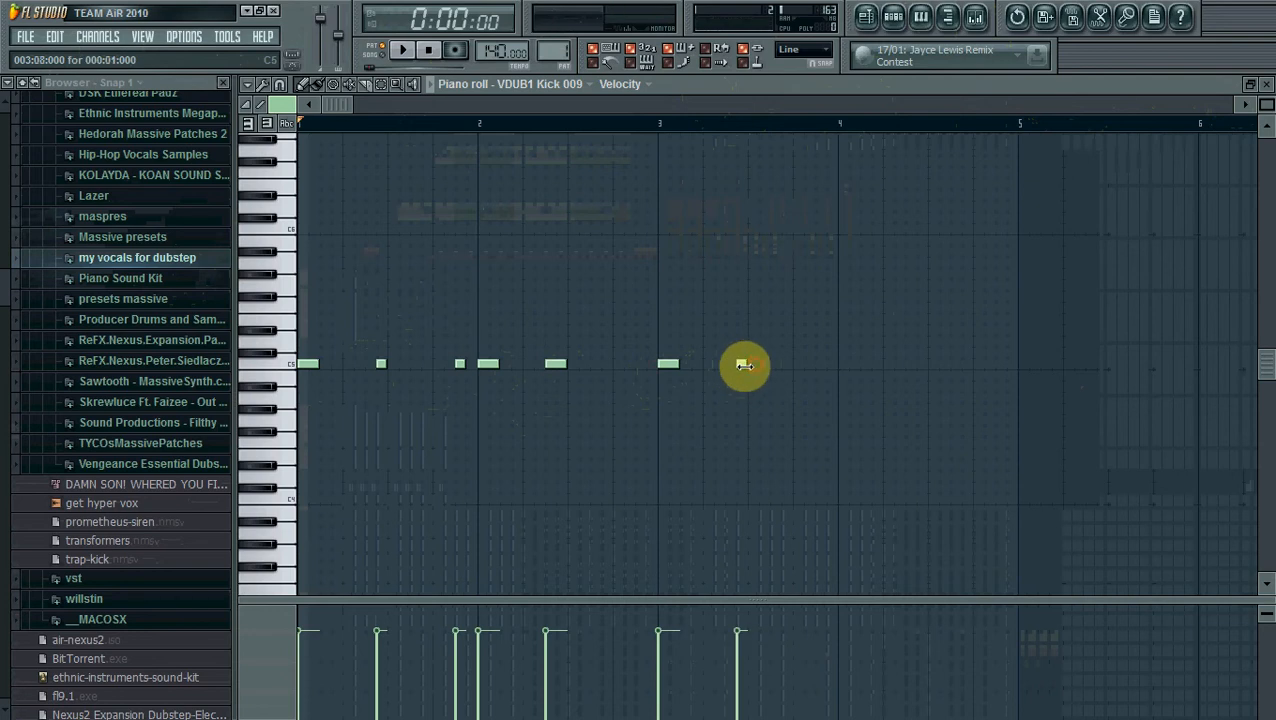
click(820, 366)
Step: Add kick C5 notes in bar 4 on steps 1, 7, 12 and 15, and play the pattern to check it
click(838, 364)
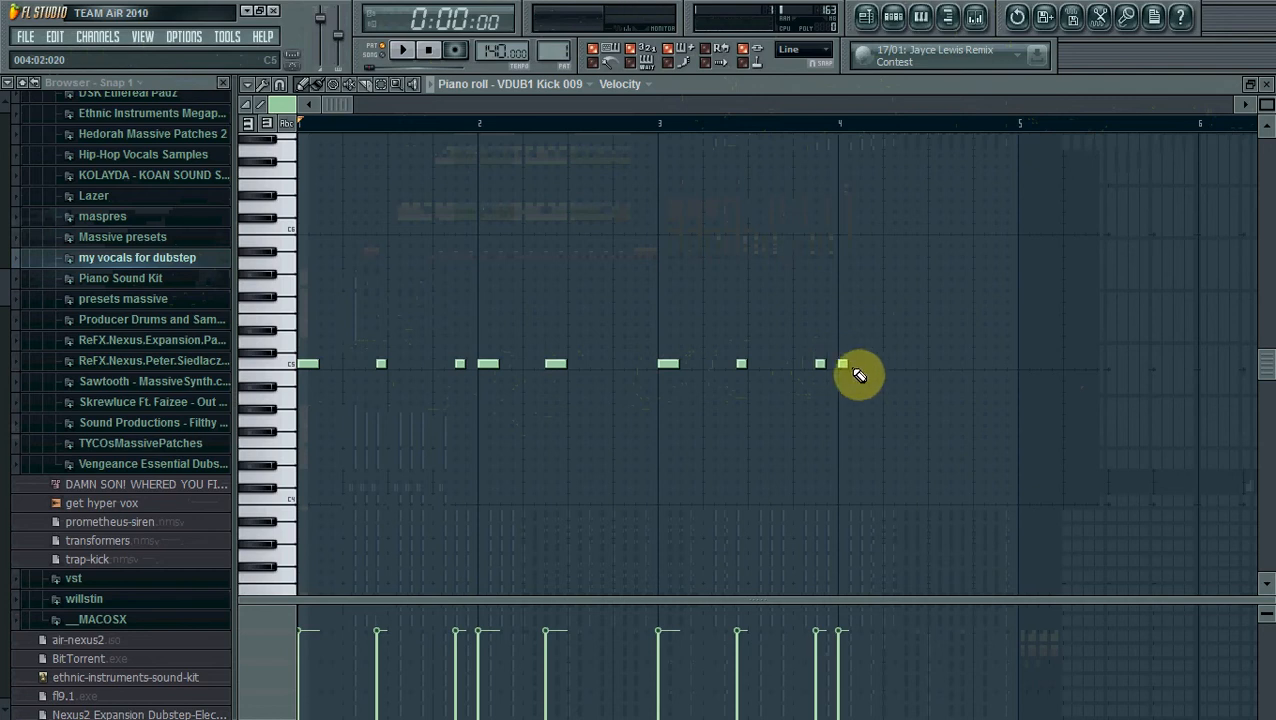
click(921, 366)
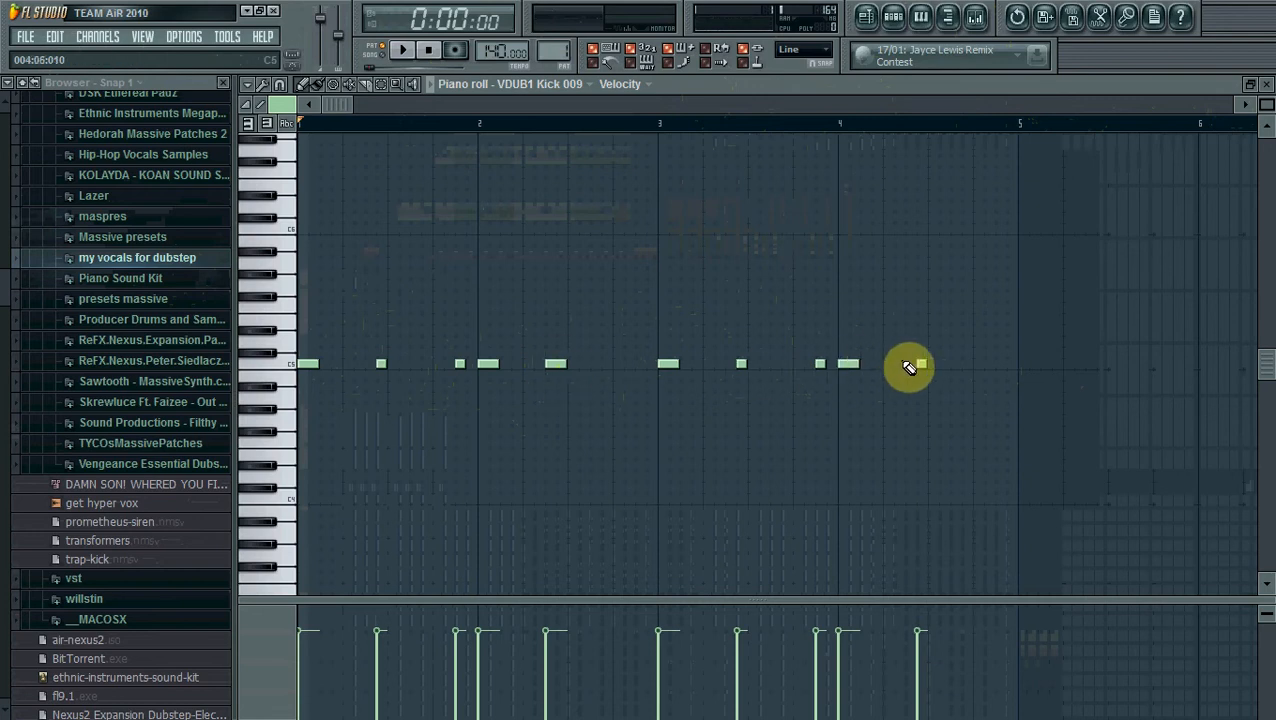
mouse_move(920, 362)
mouse_down()
mouse_move(906, 362)
mouse_move(921, 362)
mouse_up()
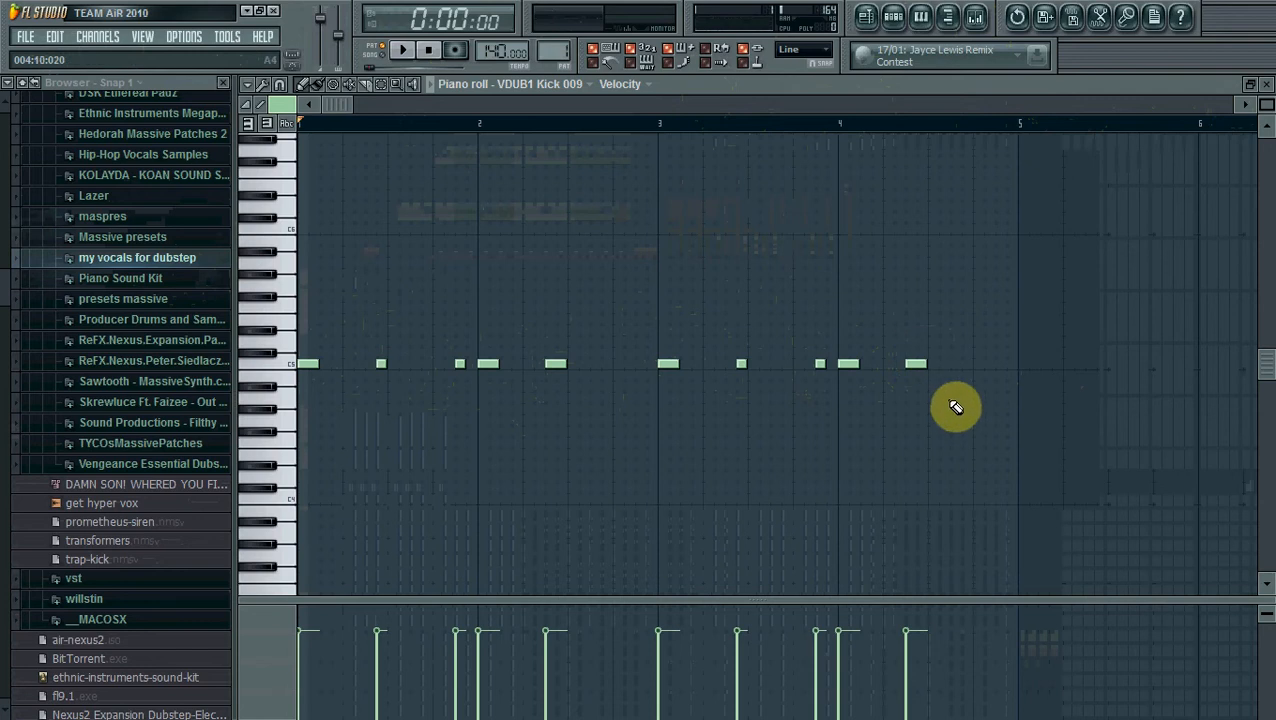
click(970, 363)
click(1004, 363)
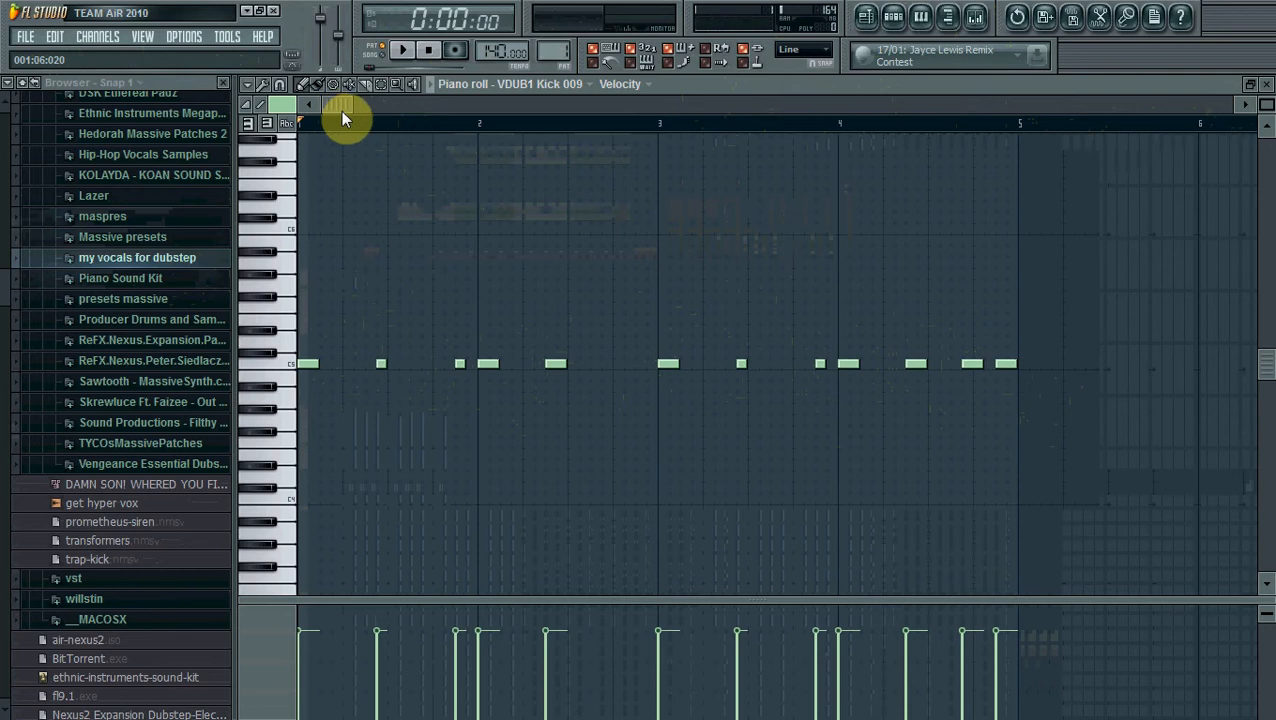
key(space)
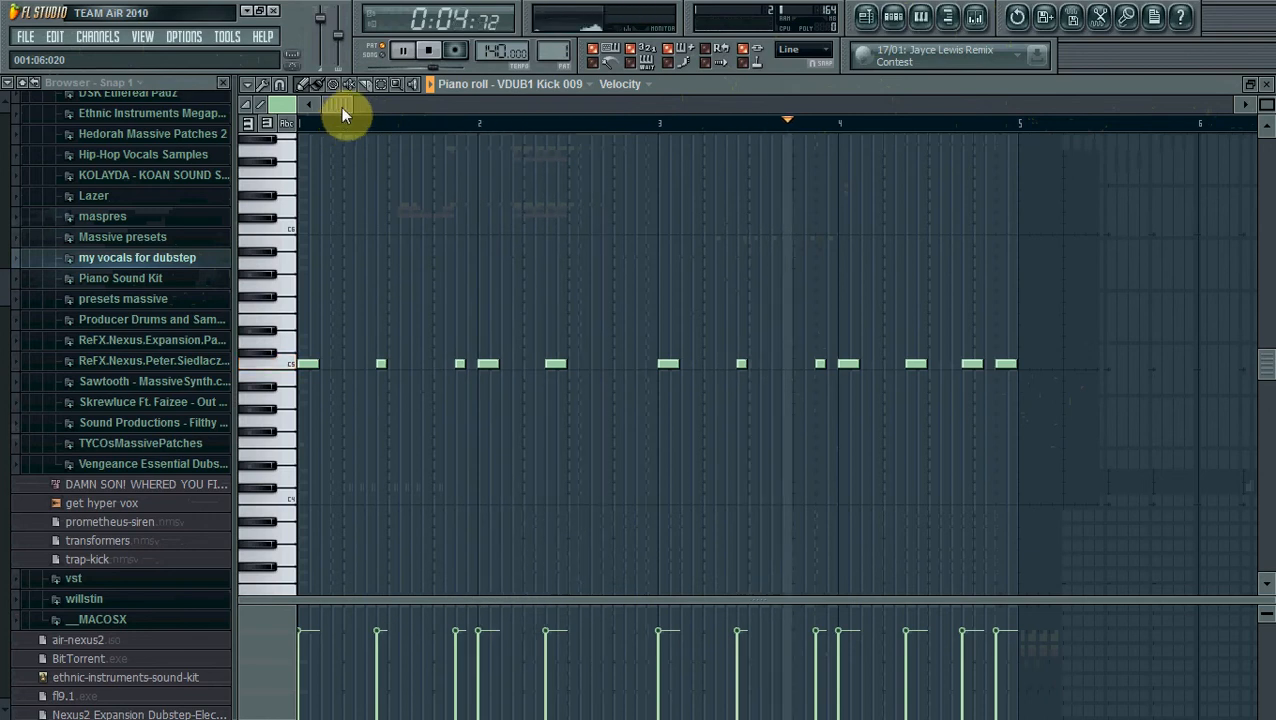
key(space)
Step: In the VDUB1 OP Hihat 008 channel's piano roll, add C5 notes on steps 4 and 12 of bars 1 and 2
click(893, 16)
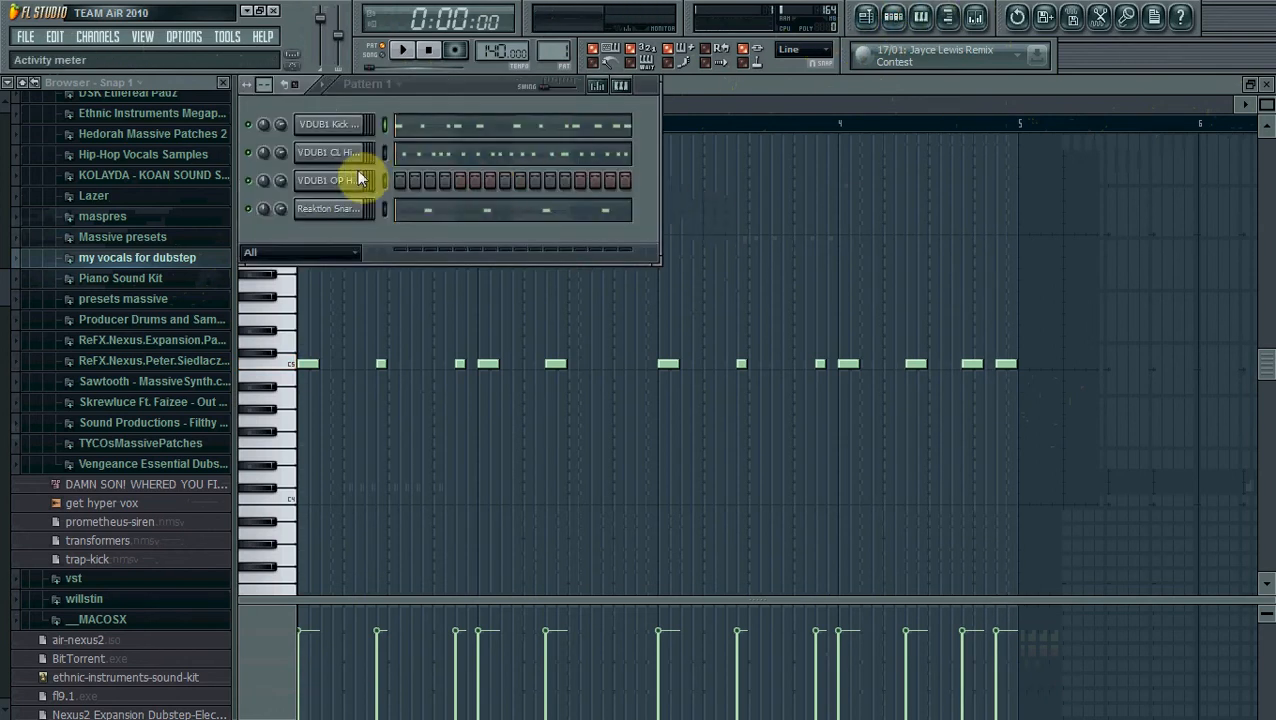
right_click(340, 190)
click(413, 188)
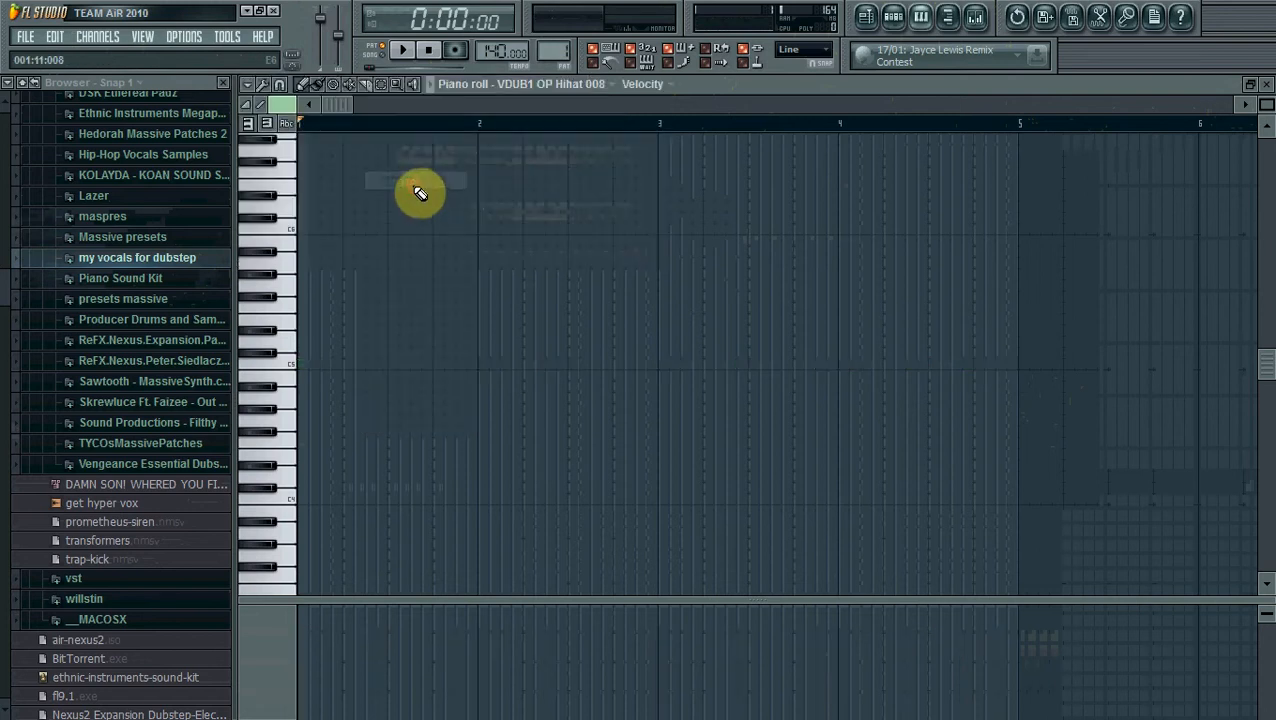
click(337, 366)
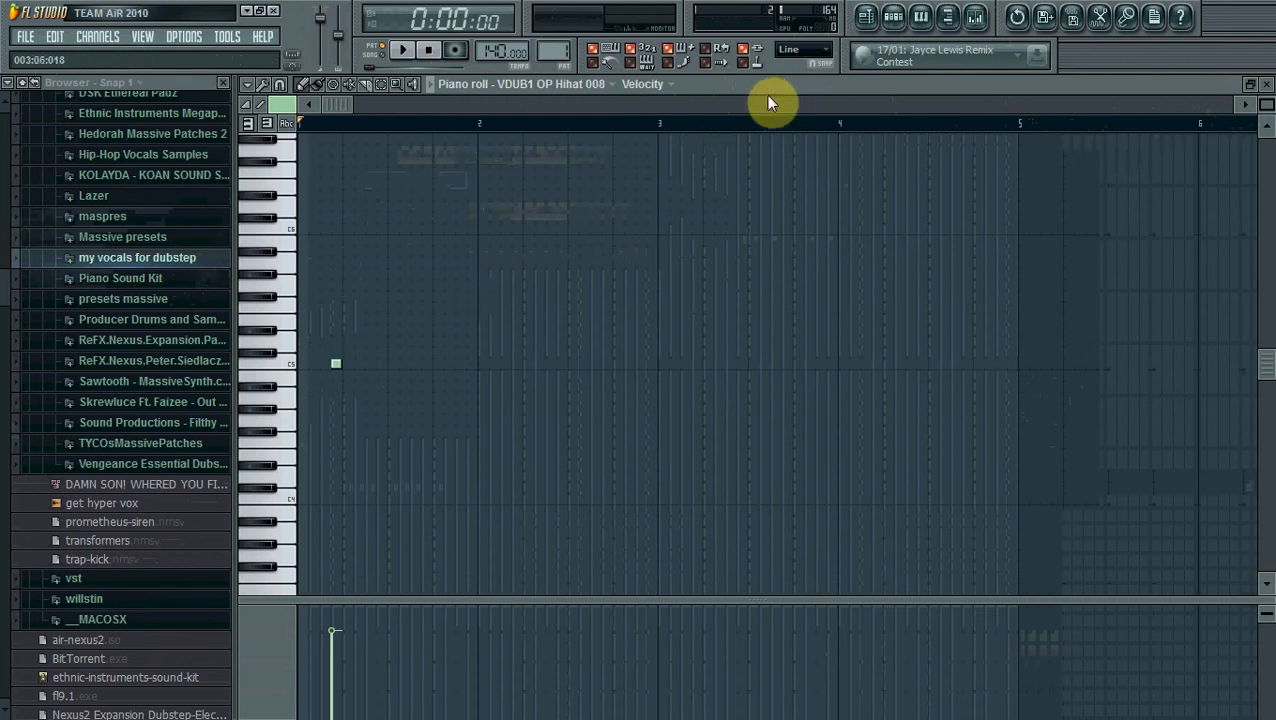
click(426, 366)
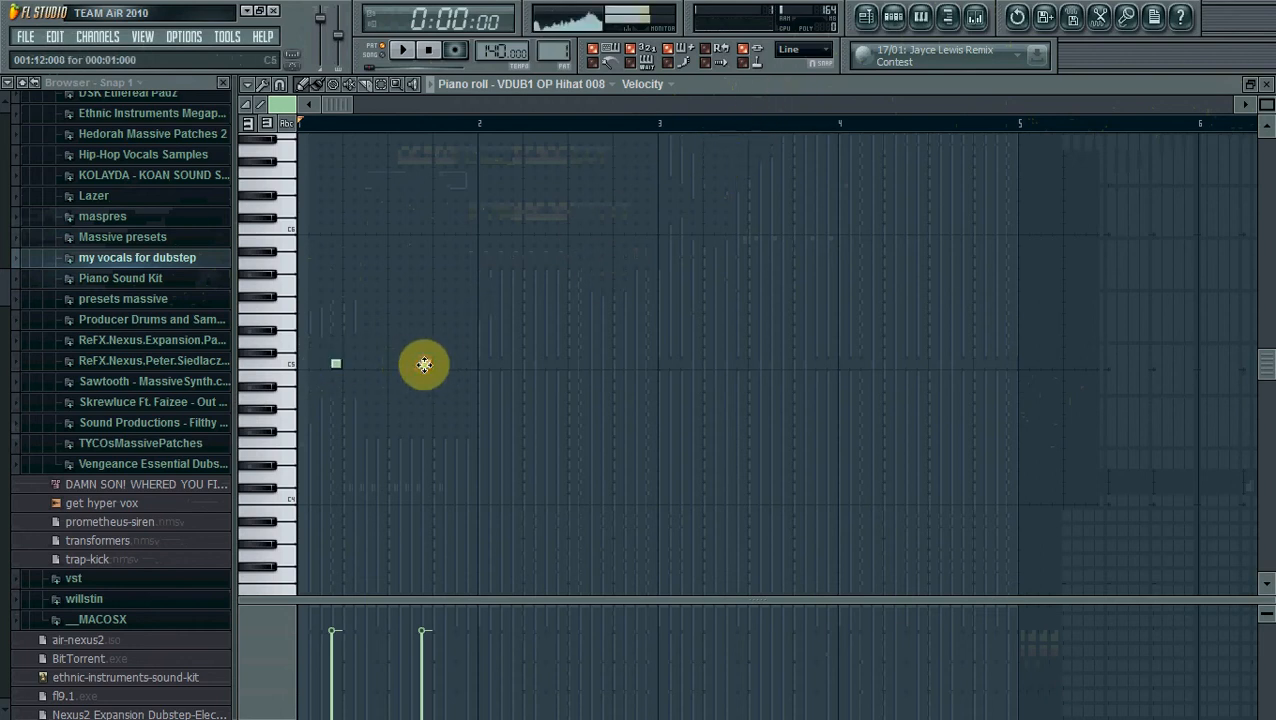
click(516, 366)
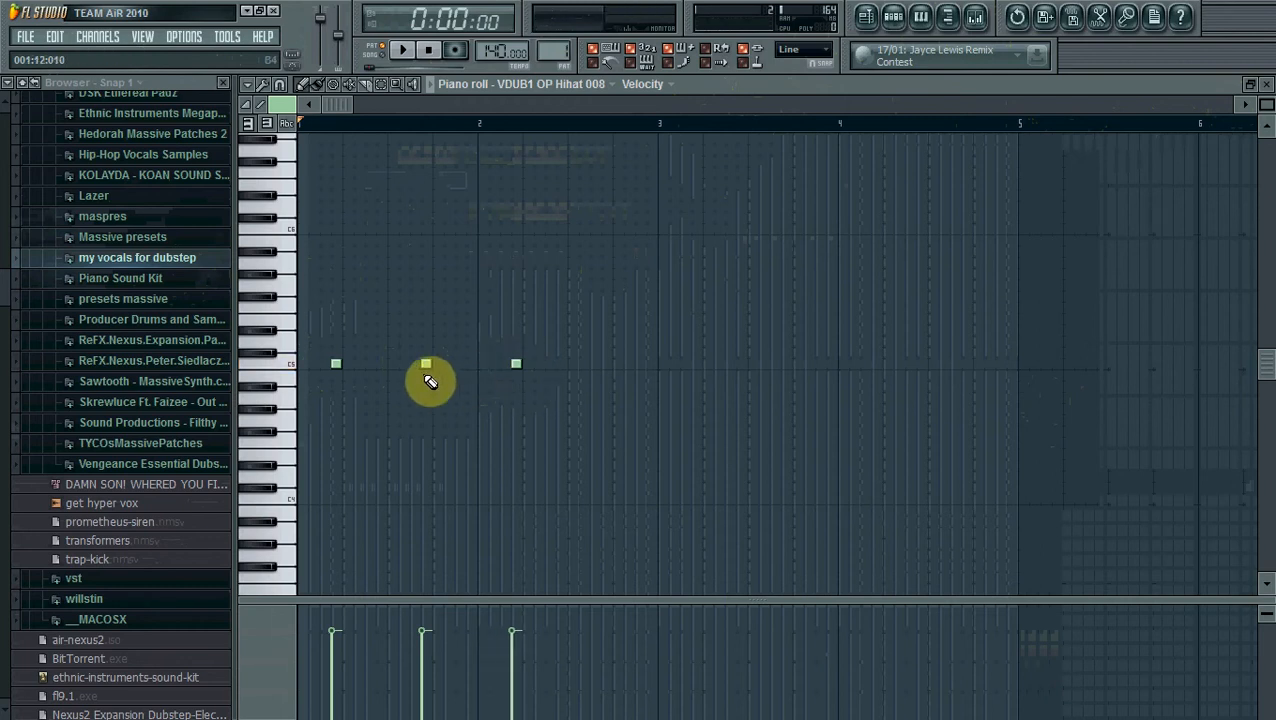
click(600, 366)
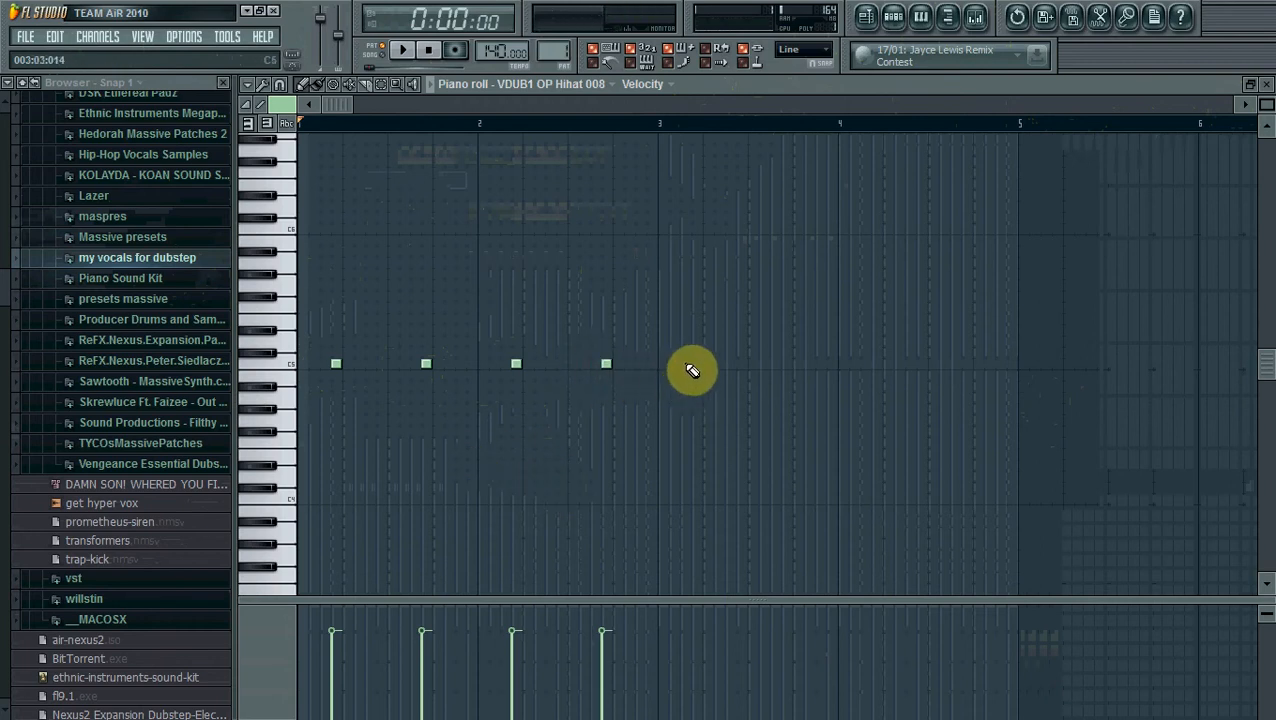
Step: Add open hi-hat C5 notes in bar 3 on steps 3, 8 and 15
click(685, 366)
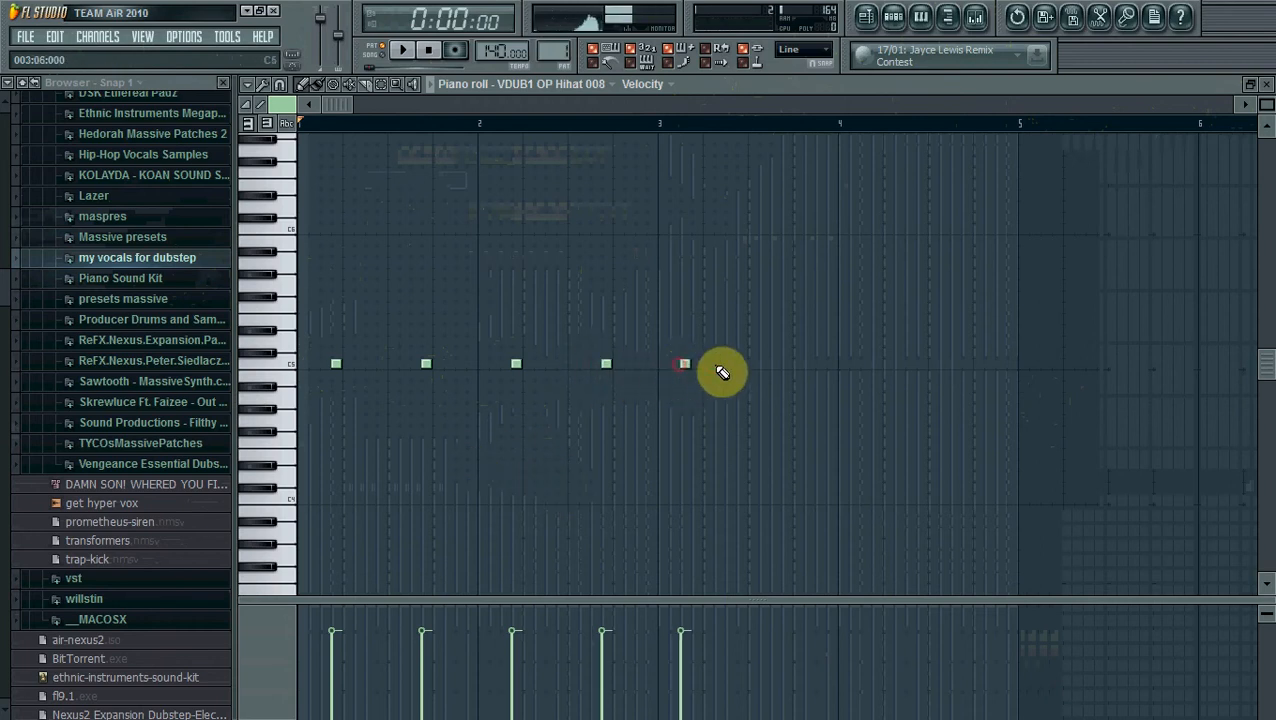
click(743, 366)
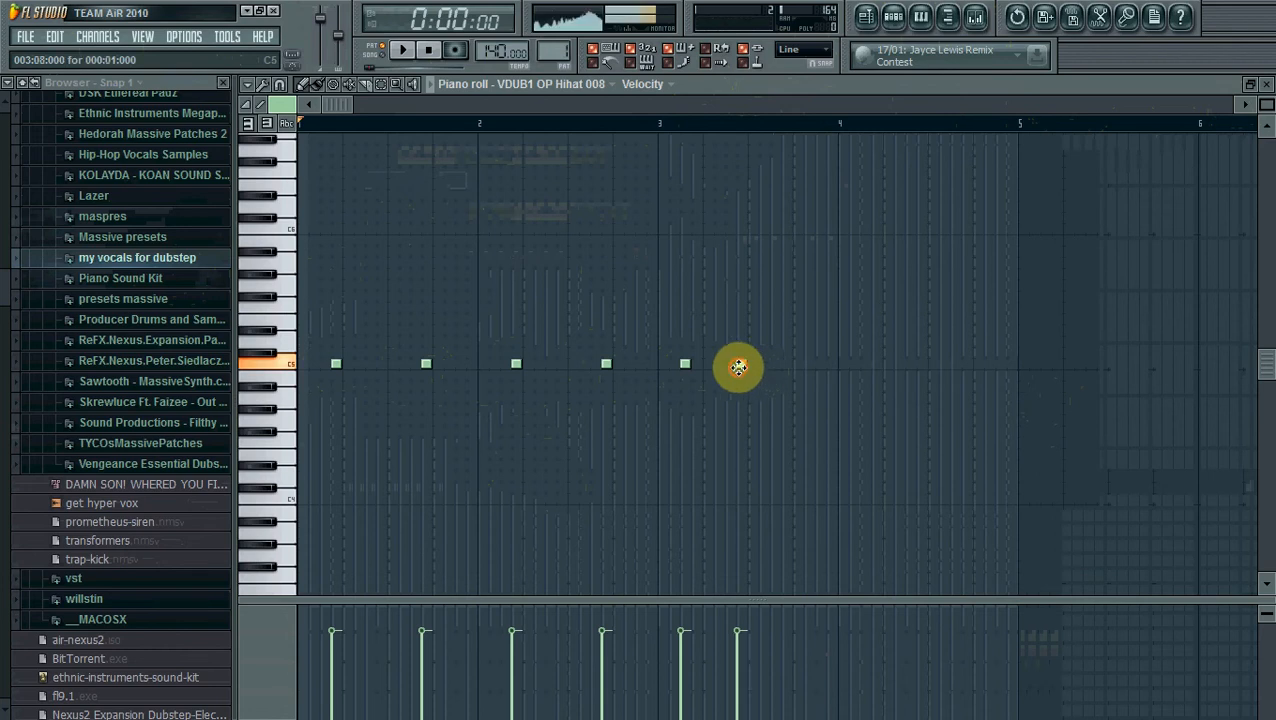
click(820, 368)
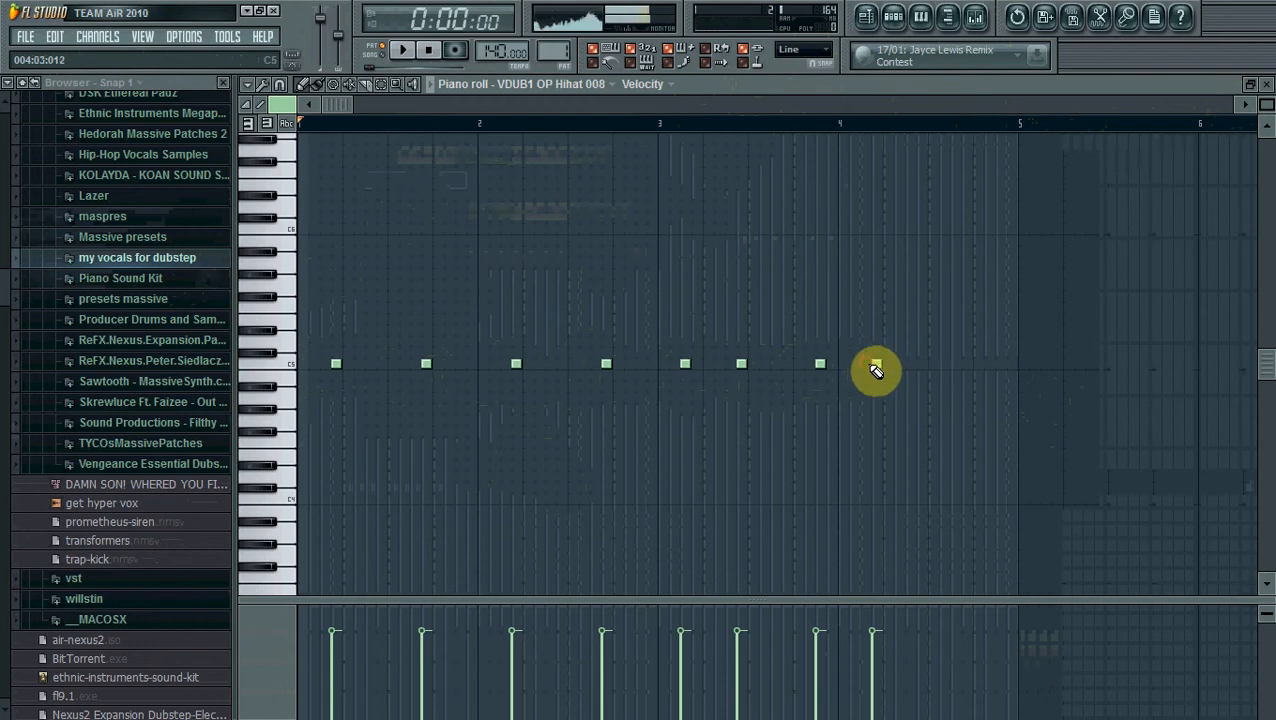
Step: Add open hi-hat C5 notes in bar 4 on steps 11 and 15
click(955, 370)
click(999, 366)
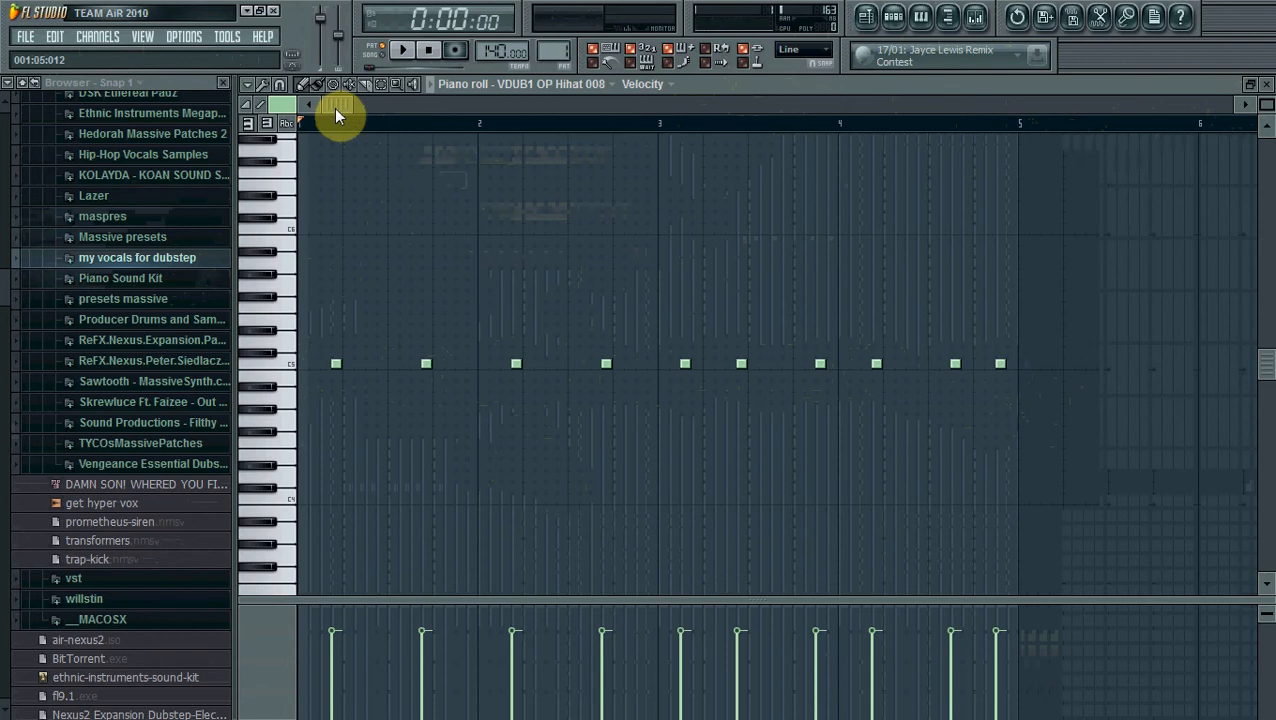
Step: Link the VDUB1 OP Hihat 008 channel to mixer track Insert 4 and lower that track's volume slightly
click(893, 17)
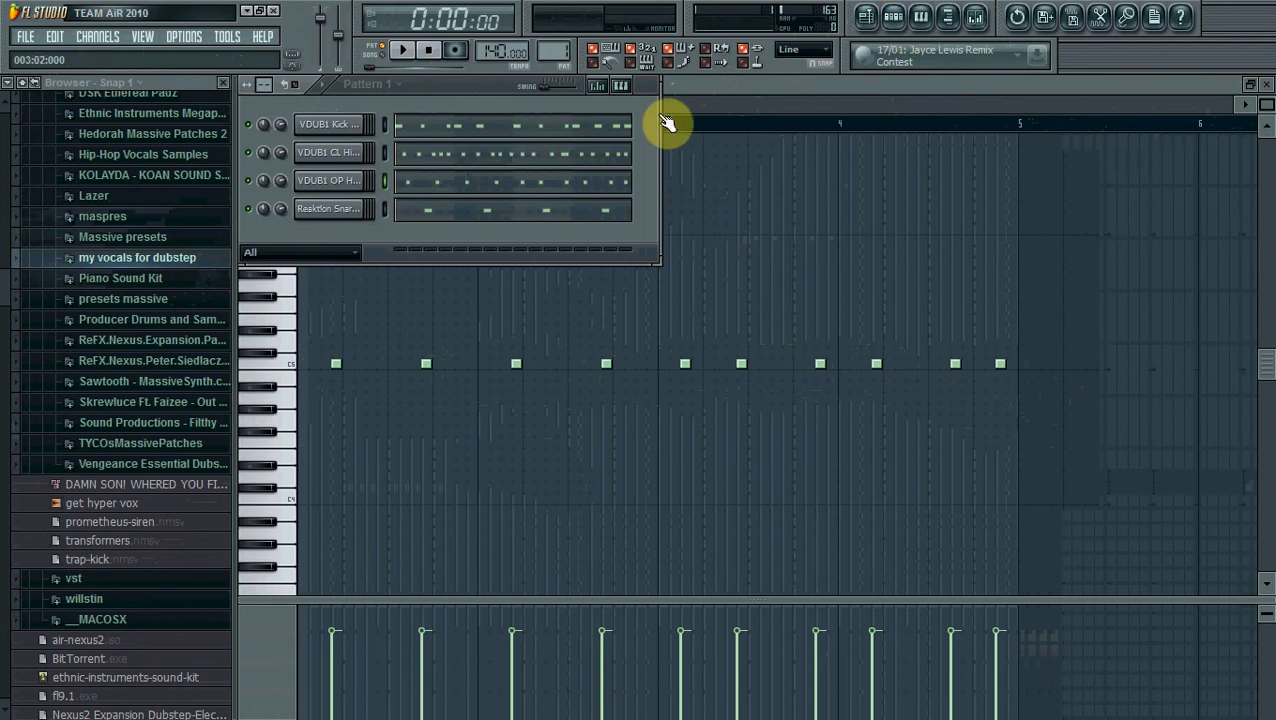
click(973, 17)
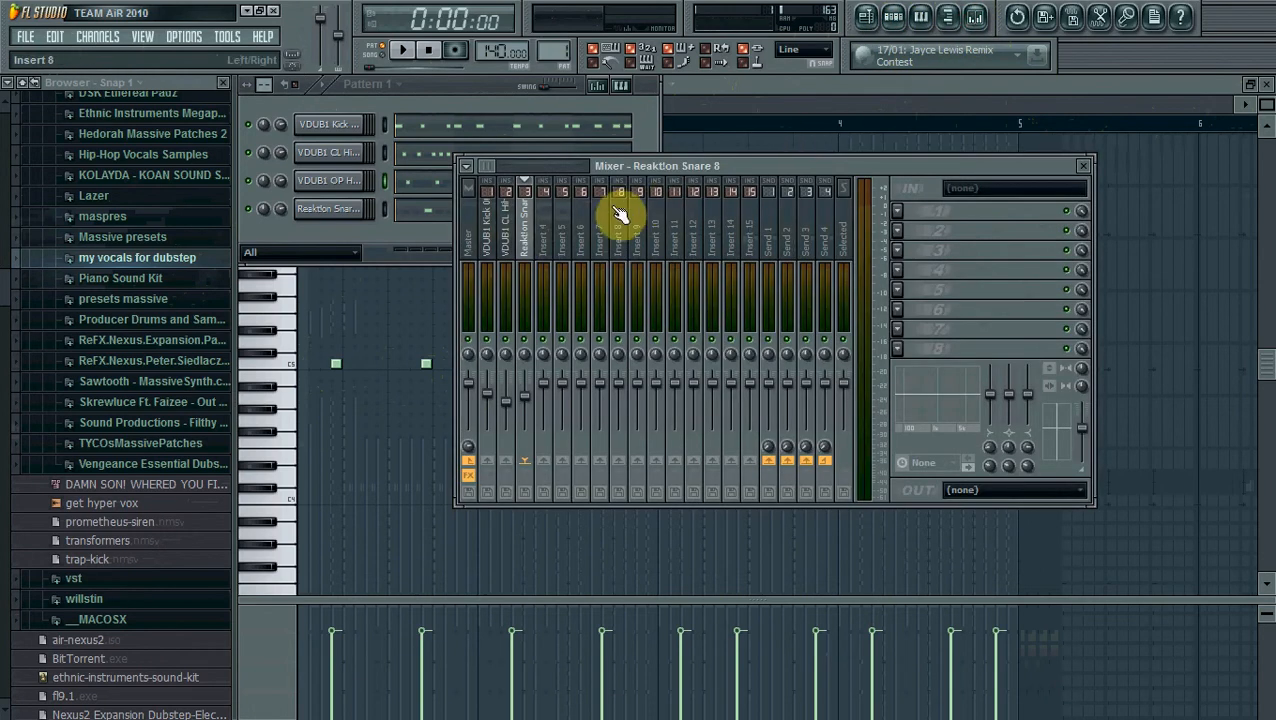
right_click(551, 240)
mouse_move(650, 250)
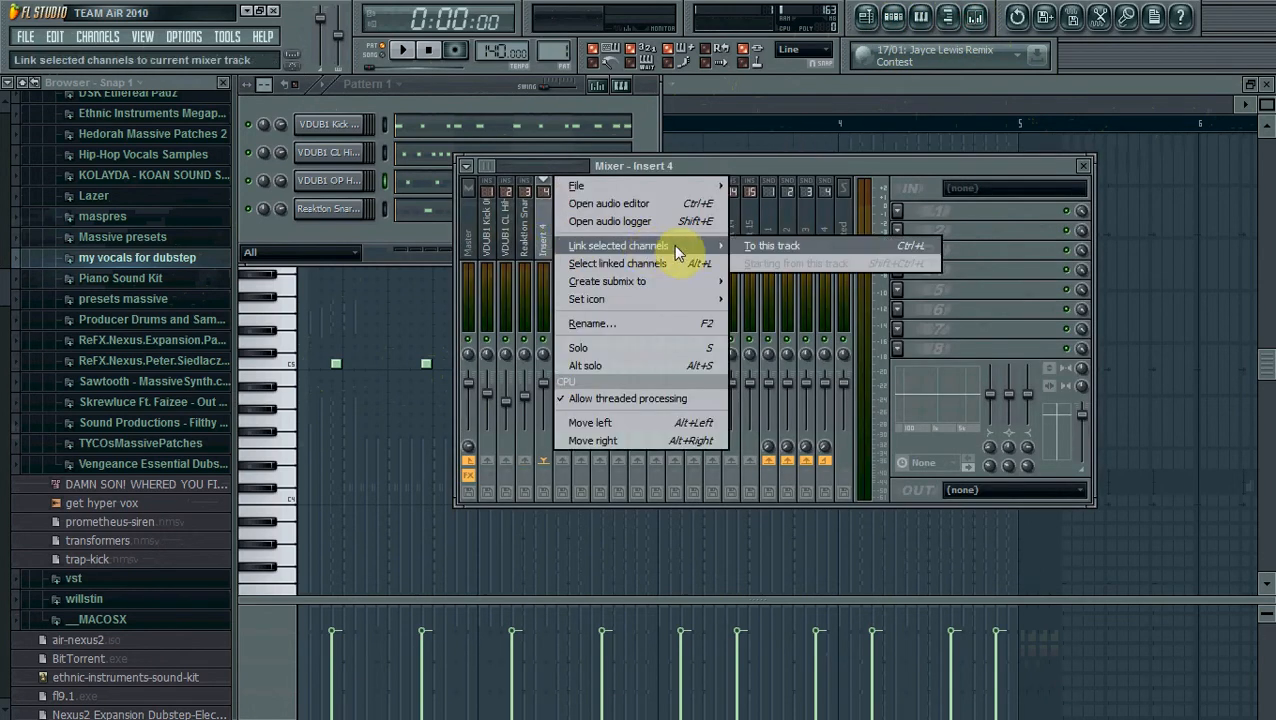
click(744, 245)
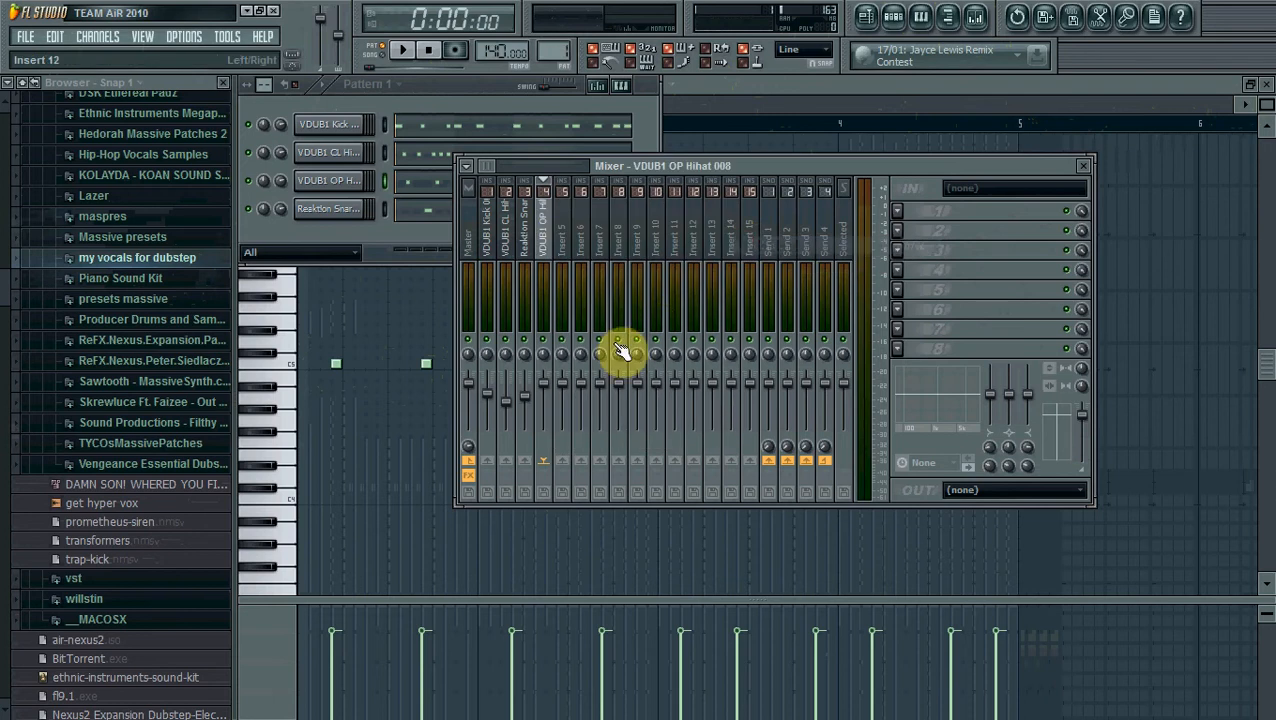
click(345, 242)
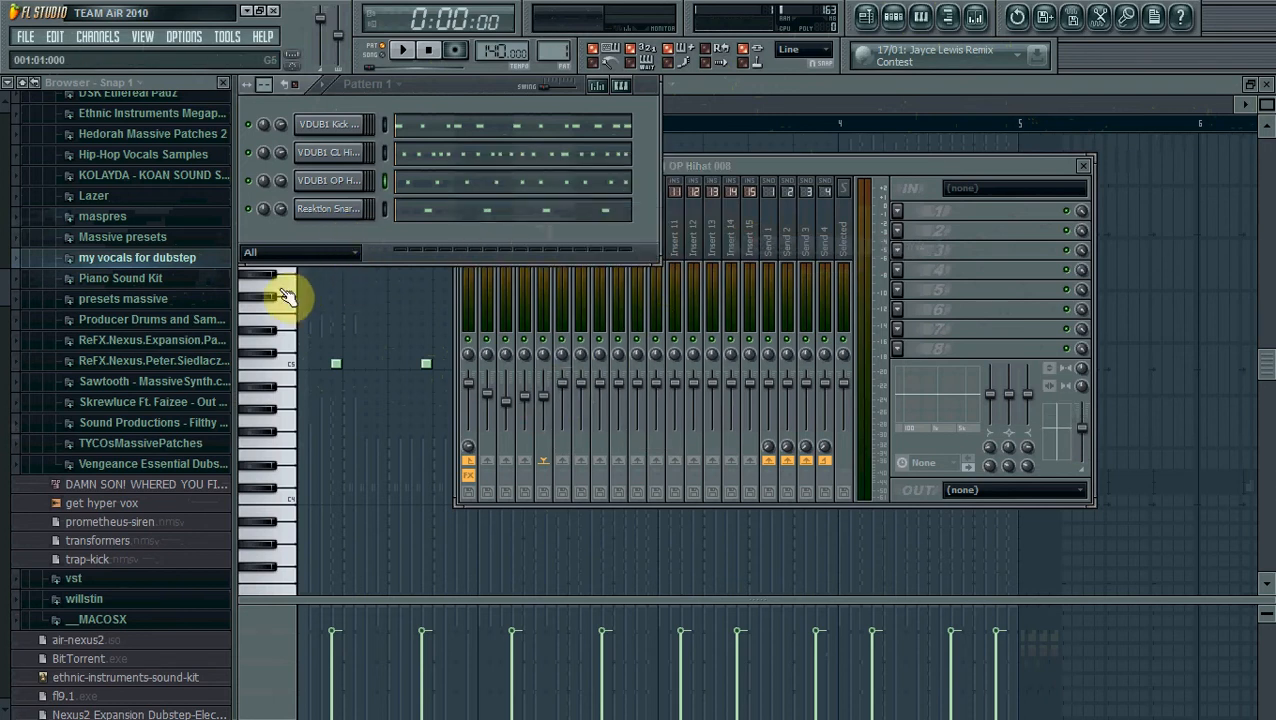
Step: Play the pattern with the open hi-hat piano roll in view and stop it after listening
key(space)
click(281, 365)
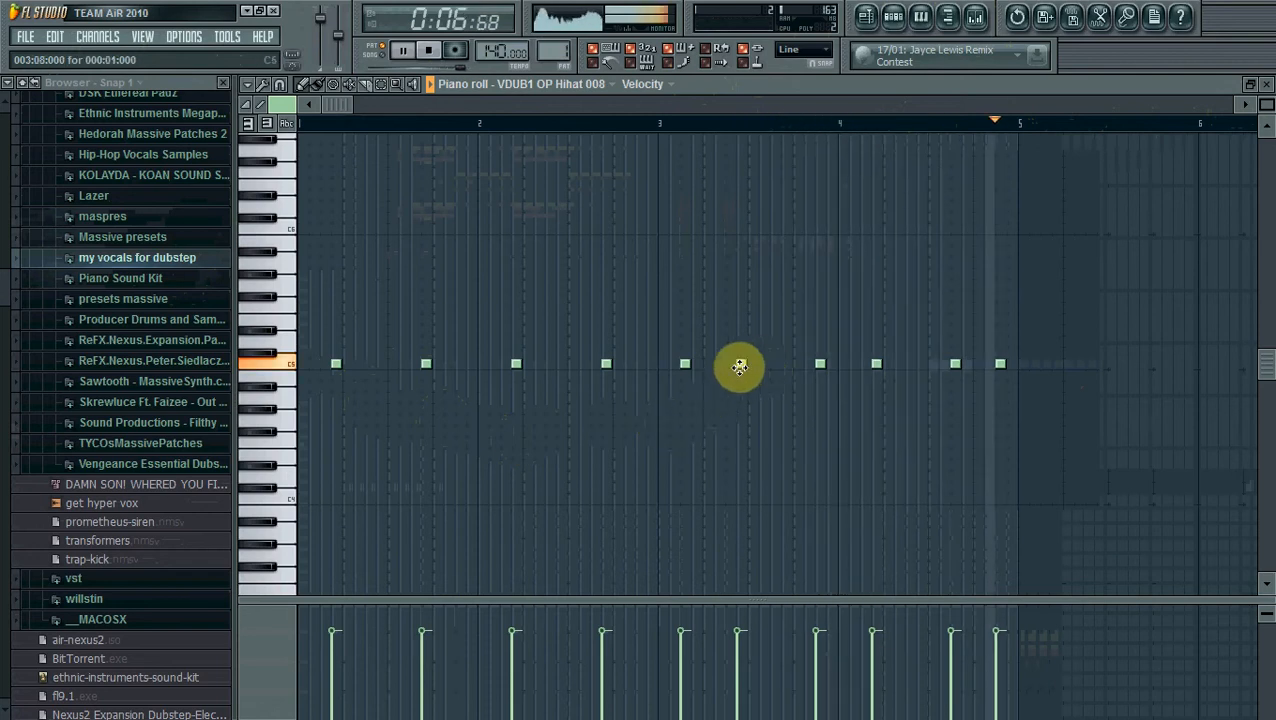
key(space)
Step: Move bar 1's second open hi-hat note to step 15 and bar 2's second note to step 11, playing the pattern to check
drag(421, 366, 459, 364)
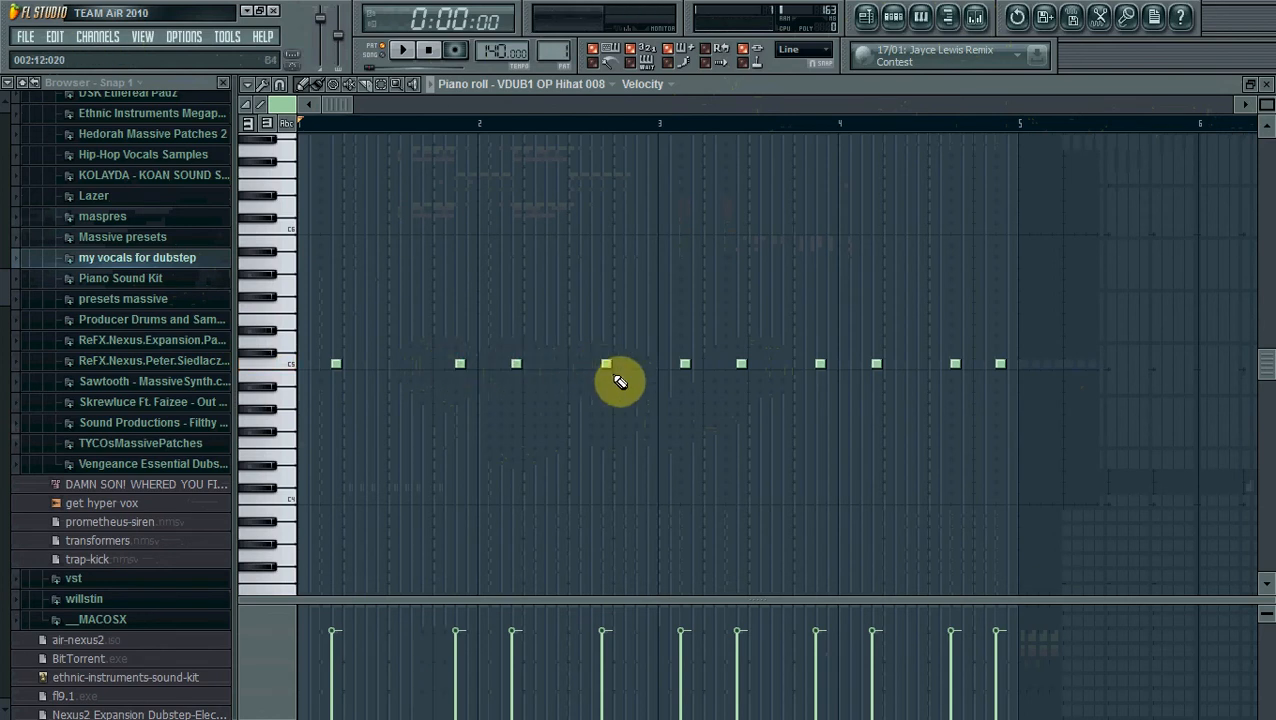
drag(606, 366, 584, 367)
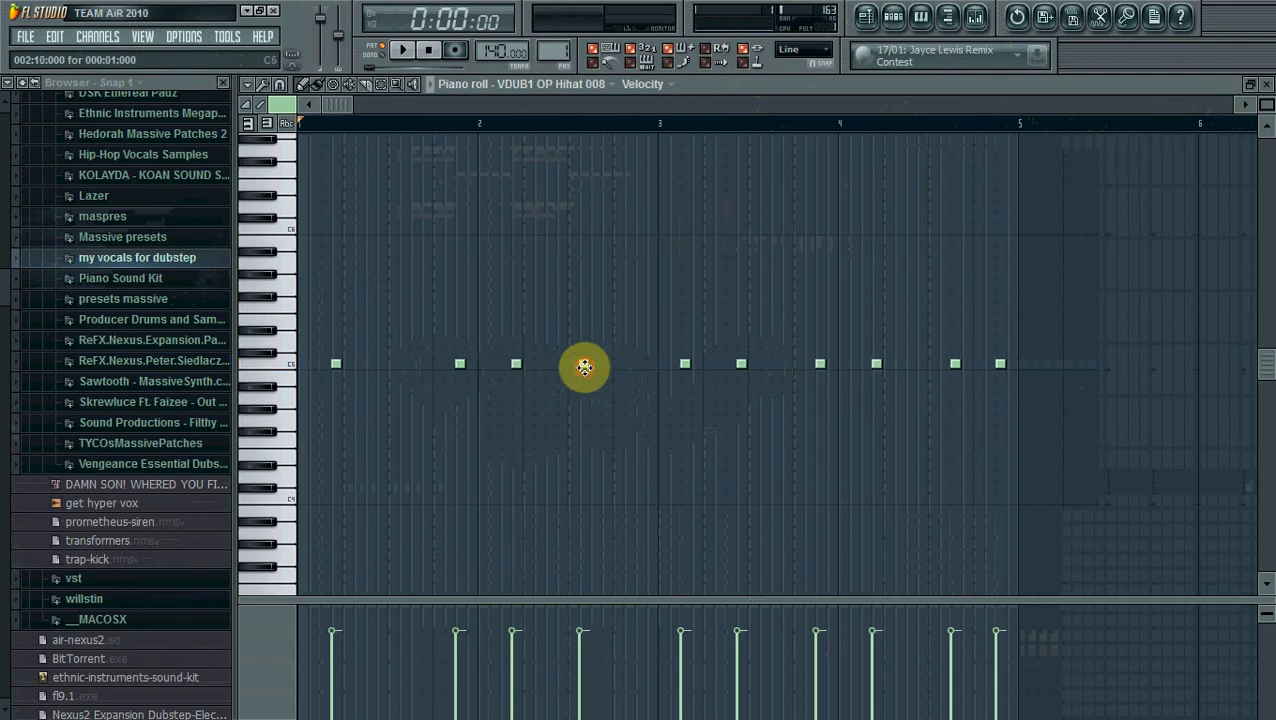
key(space)
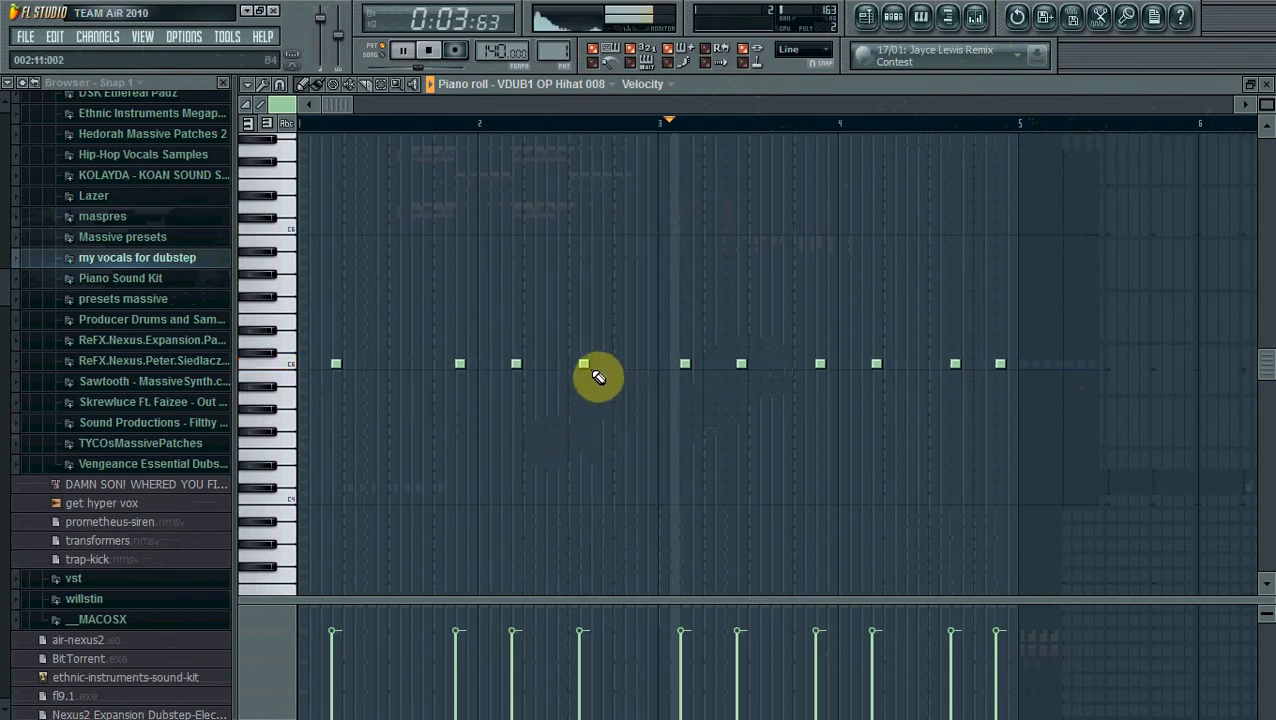
drag(583, 367, 595, 366)
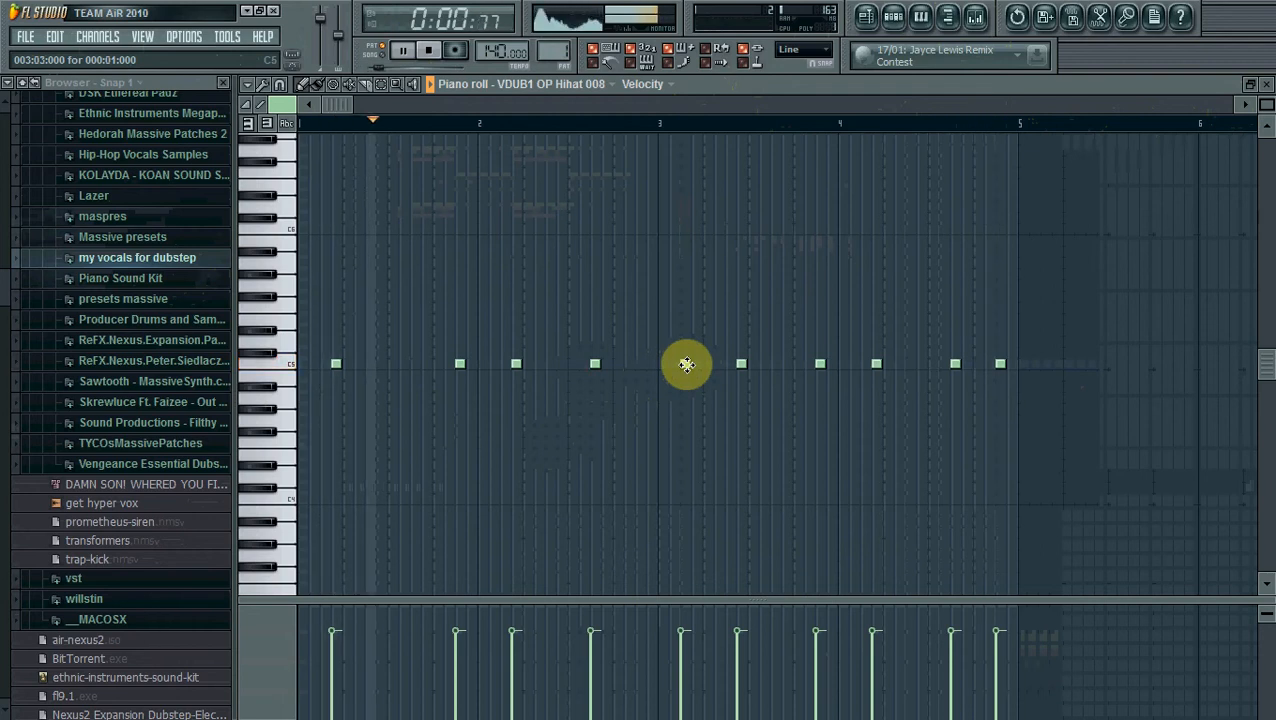
Step: In bar 3, replace the first open hi-hat note with one on step 4, and move the middle note to step 11 before deleting it
drag(739, 364, 773, 366)
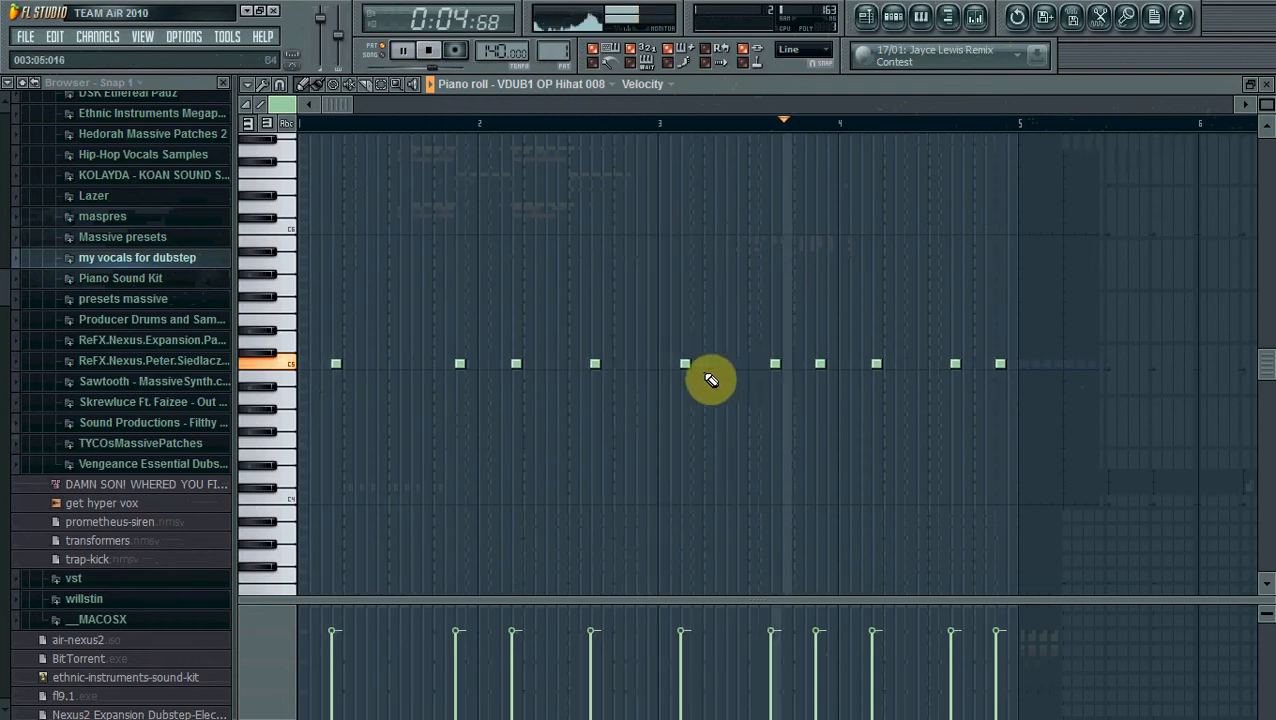
click(693, 365)
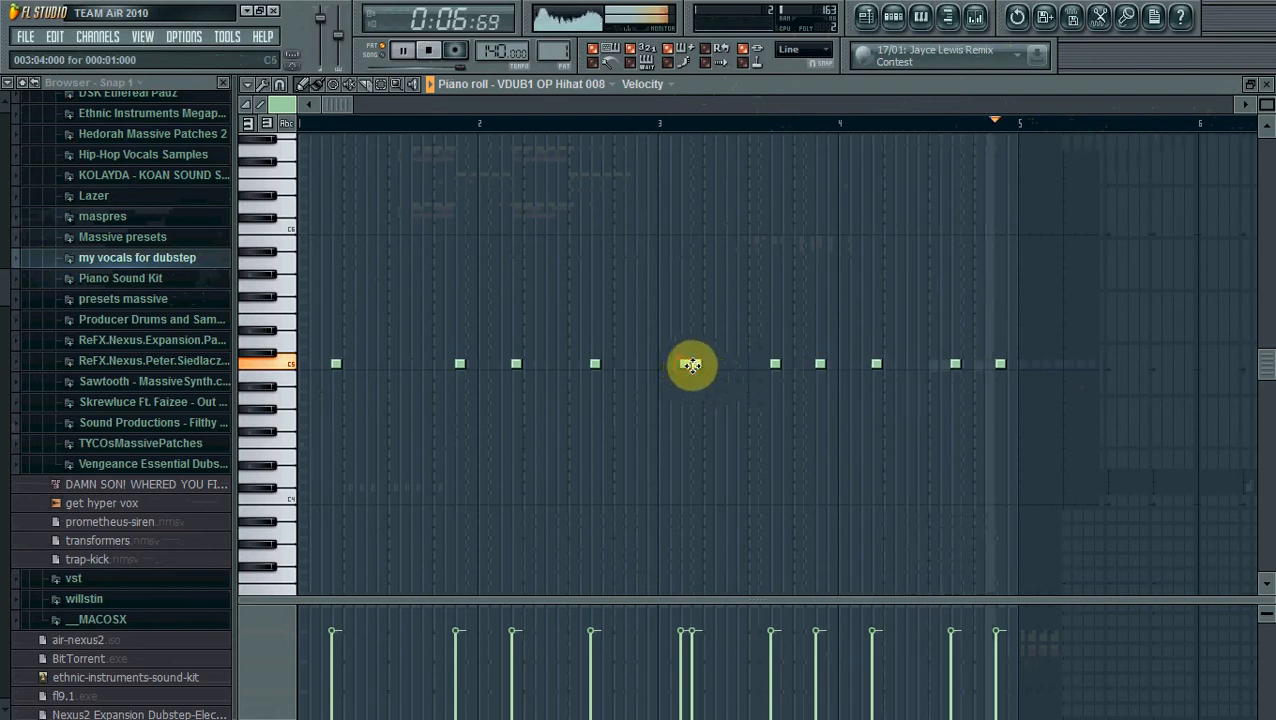
right_click(684, 363)
key(space)
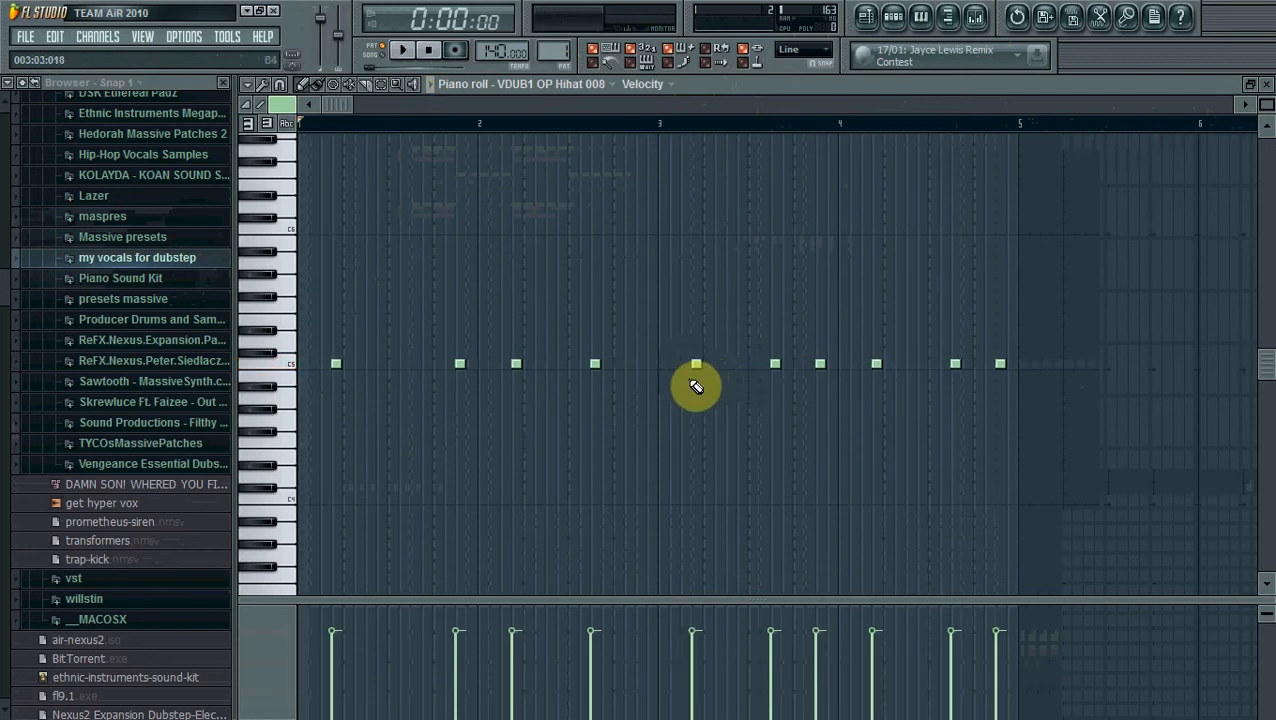
right_click(775, 364)
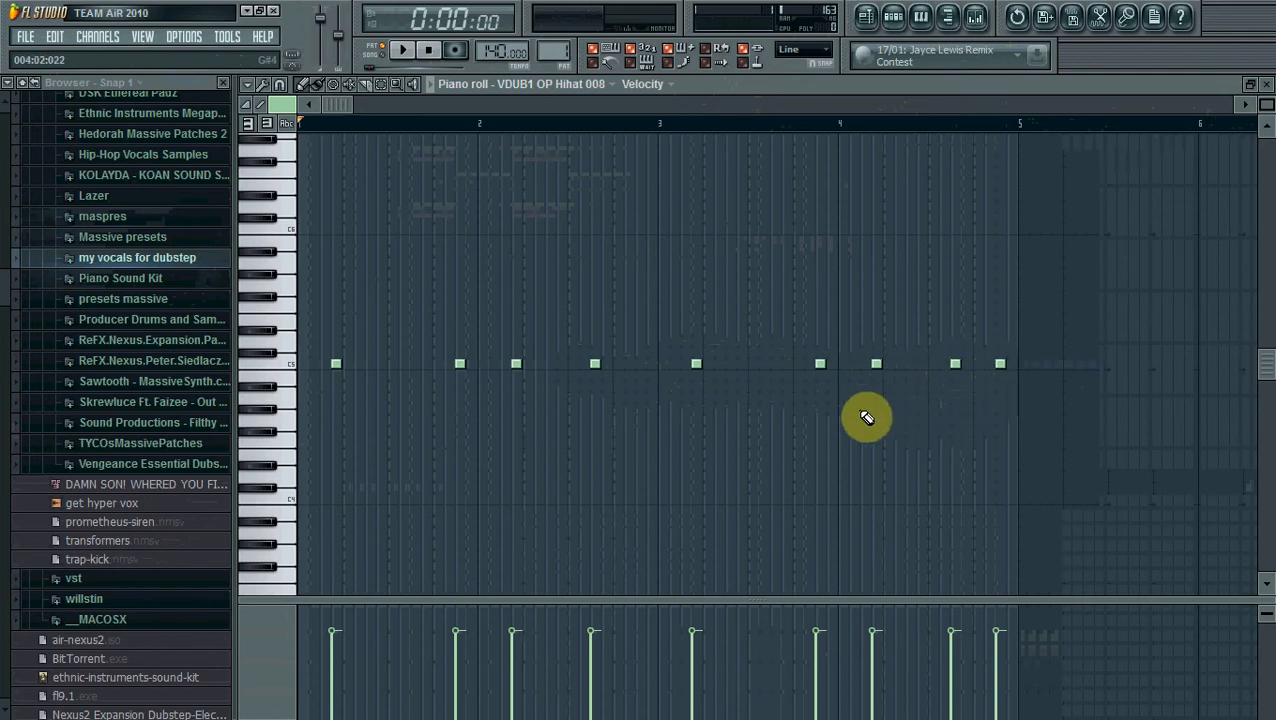
Step: Lower the mixer volumes of the VDUB1 OP Hihat 008 and Reaktion Snare 8 tracks slightly, playing the pattern to check the balance
key(space)
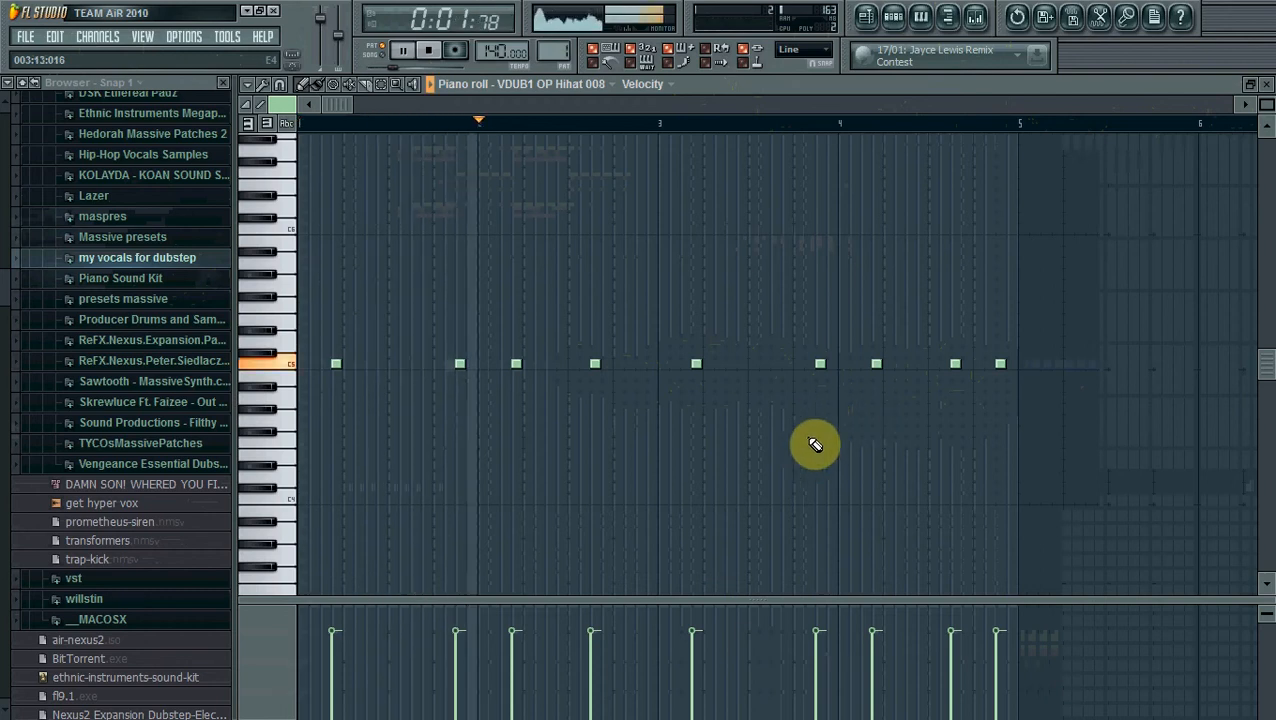
click(976, 18)
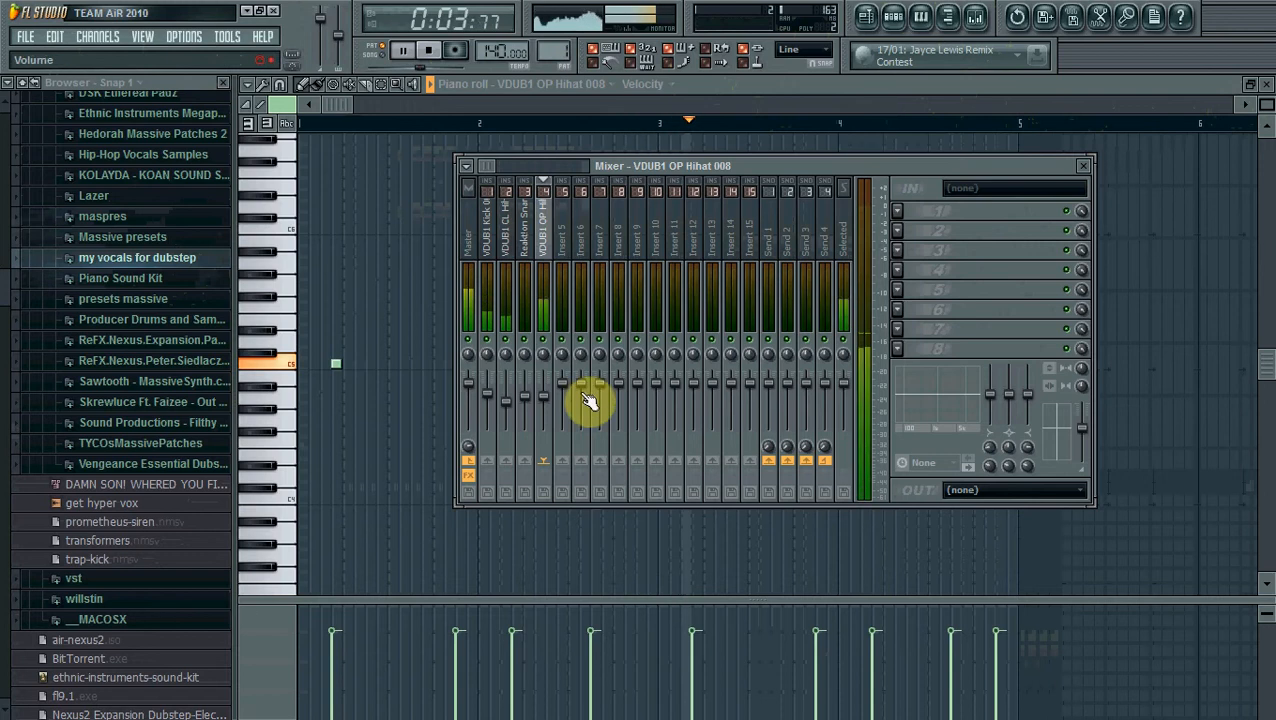
key(space)
drag(549, 399, 525, 399)
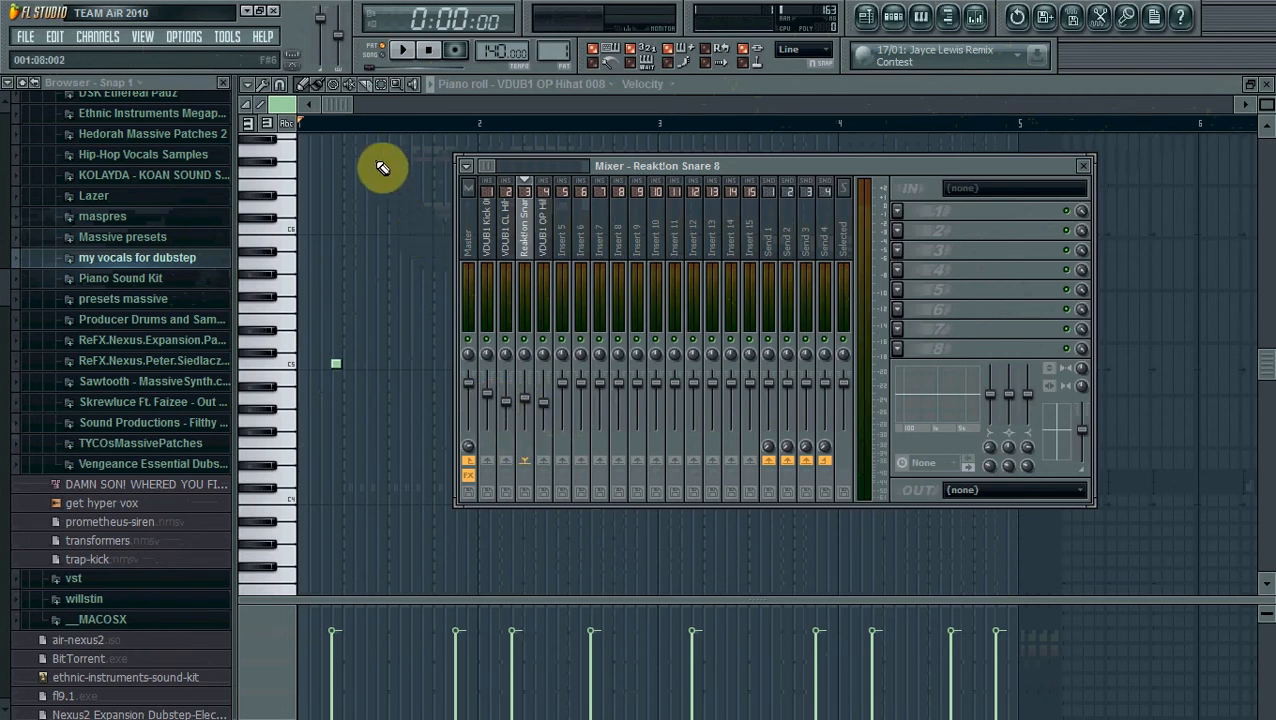
key(F9)
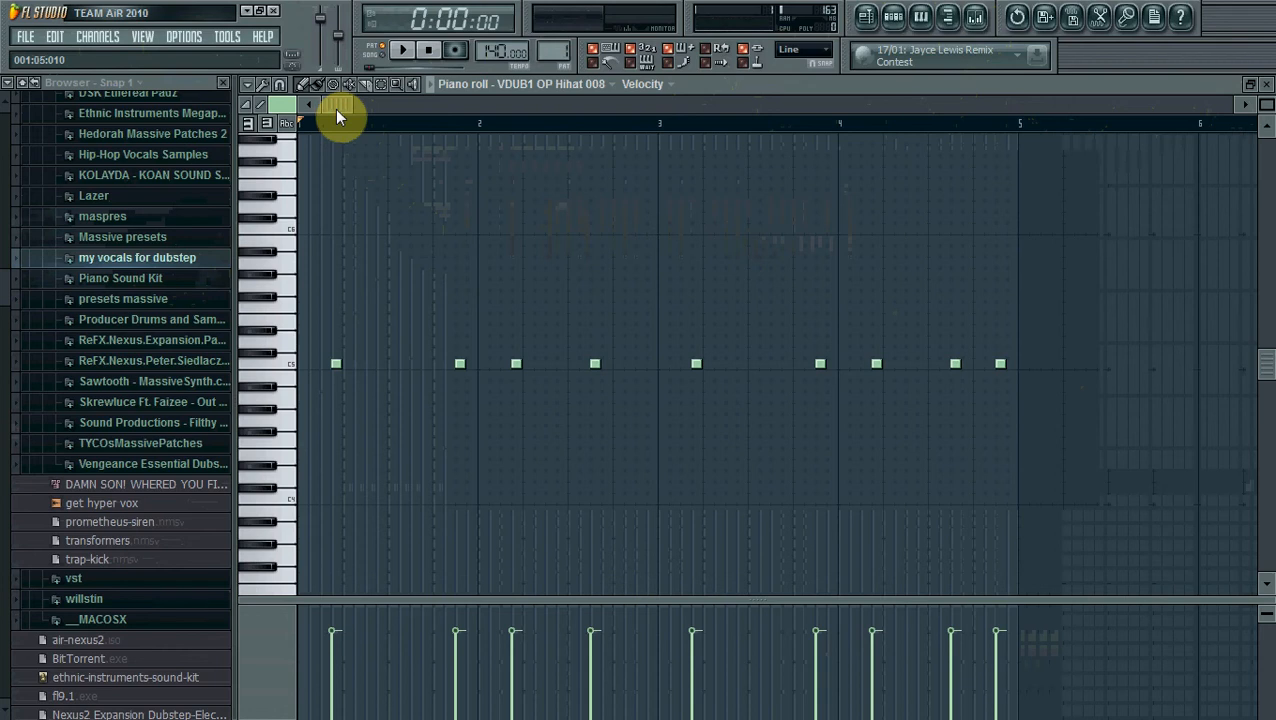
key(space)
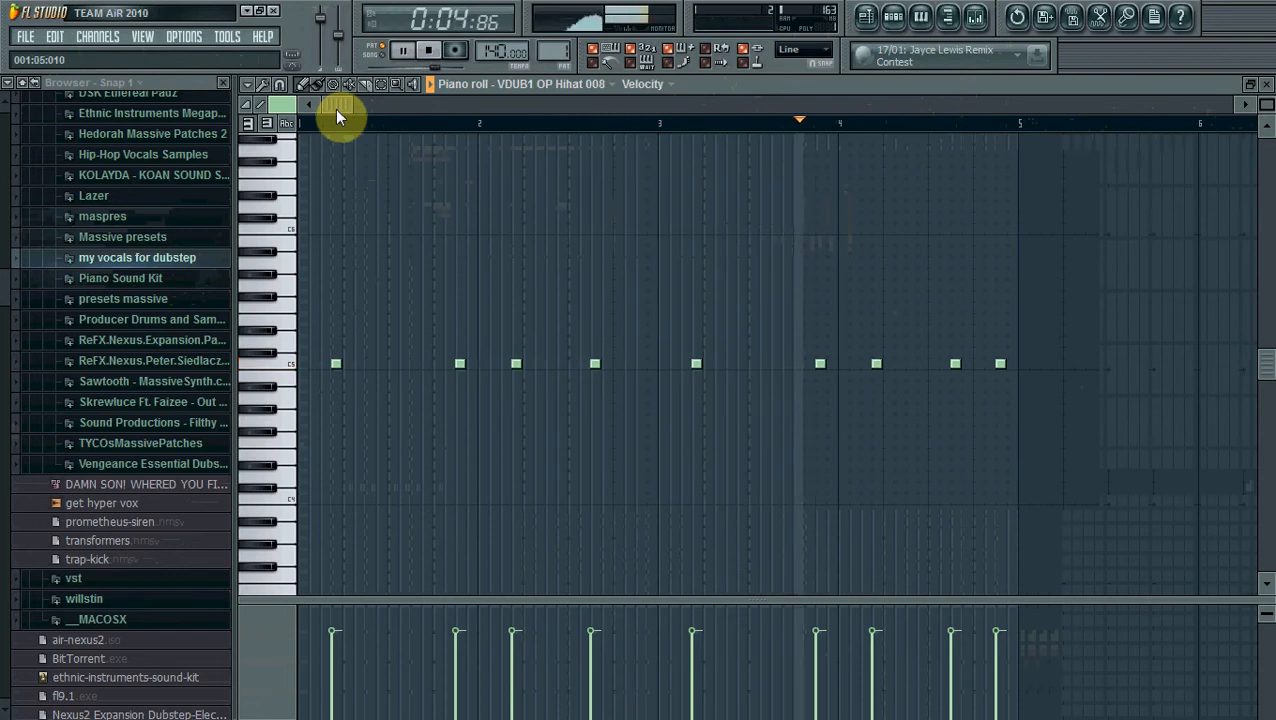
key(space)
Step: Close the piano roll to work in the playlist, and resize its pattern block area below the clip tracks
click(1266, 84)
click(314, 332)
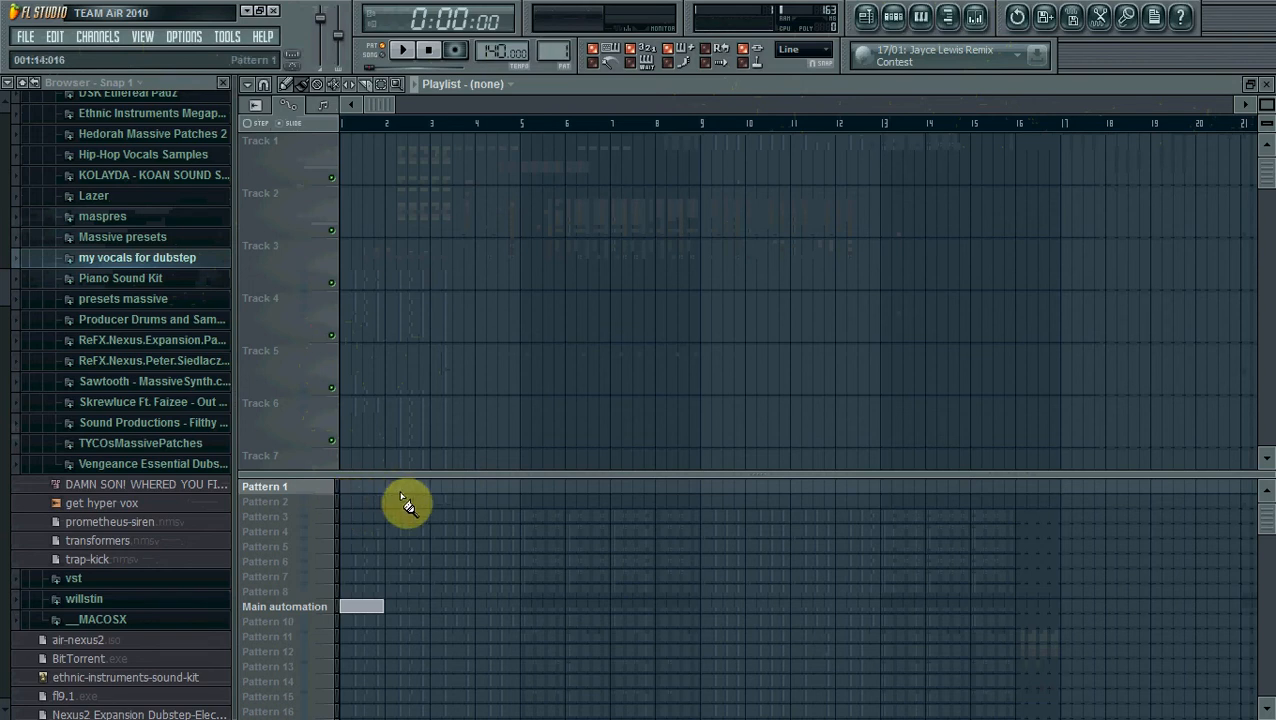
drag(595, 471, 570, 711)
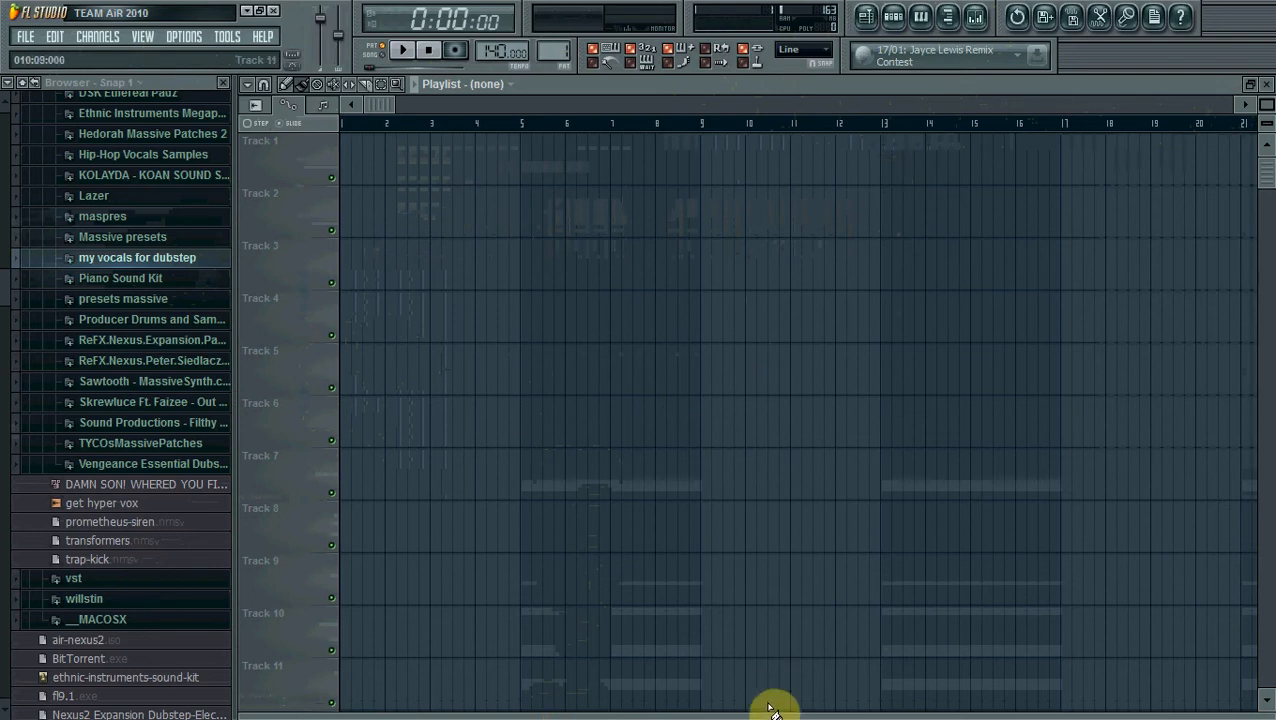
drag(763, 710, 756, 496)
Step: Look through the MIDI, audio and general settings without changing anything, and close the settings window
click(184, 36)
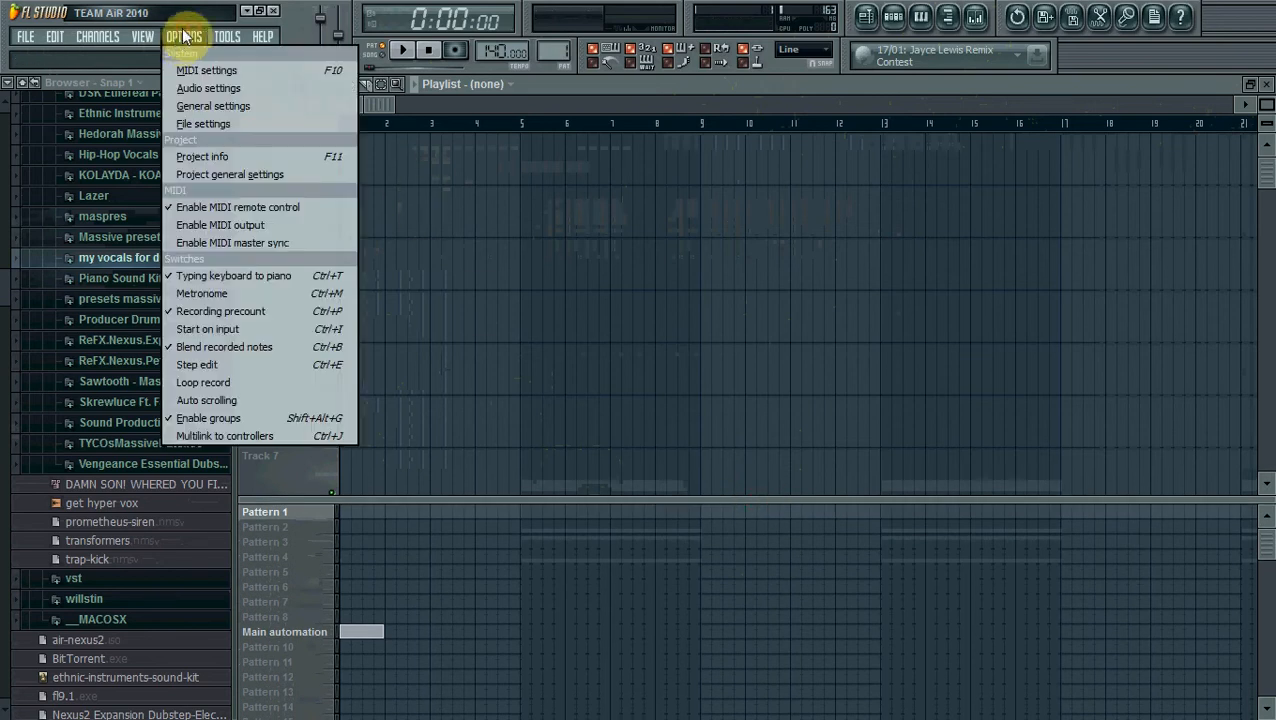
click(203, 72)
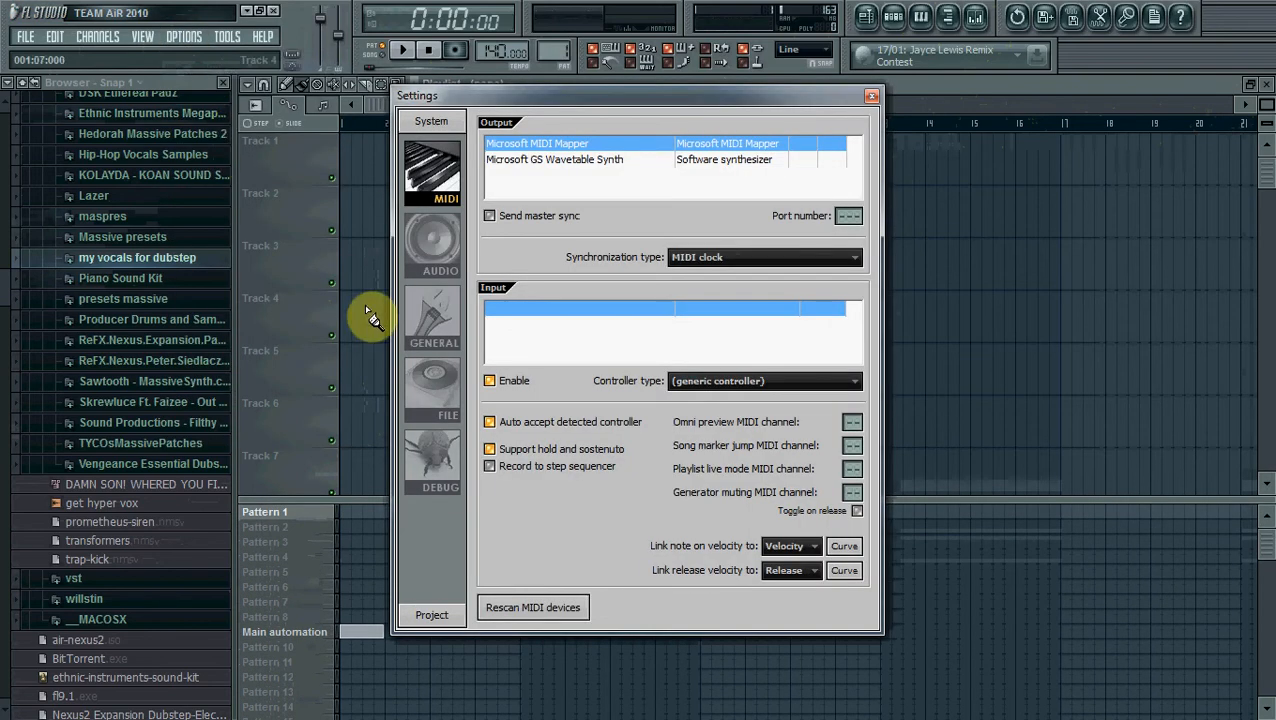
click(428, 280)
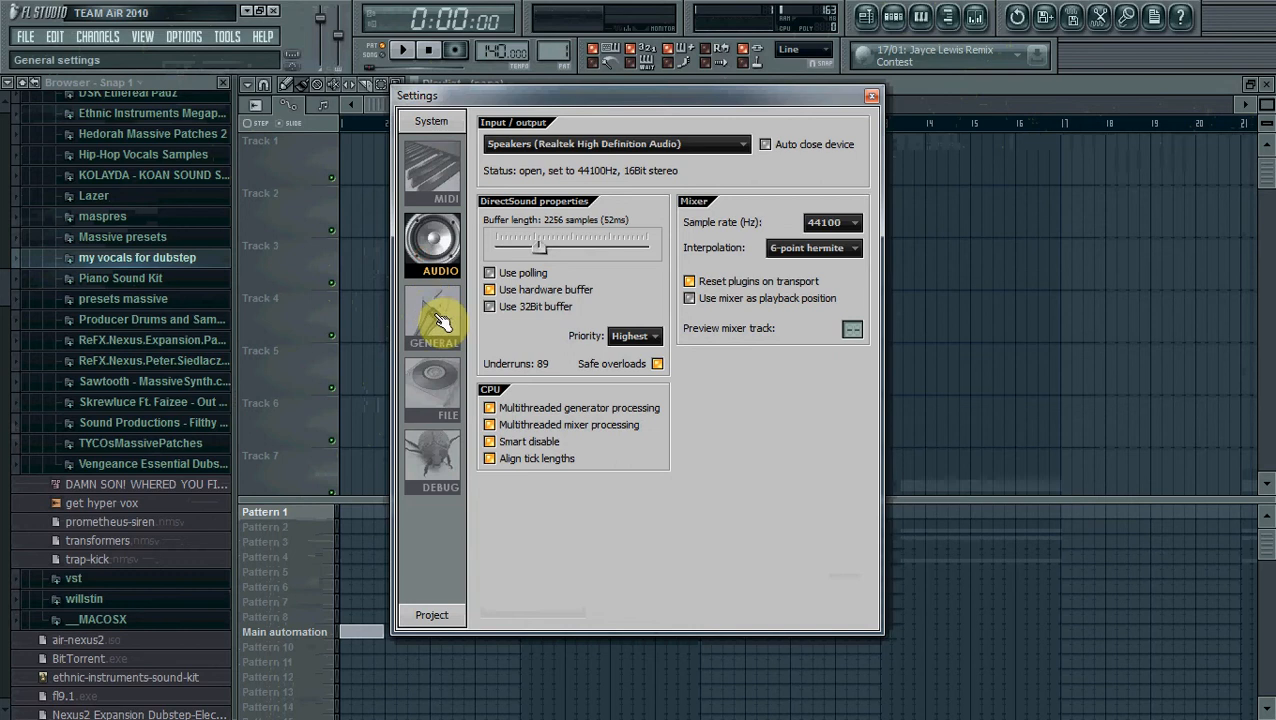
click(446, 318)
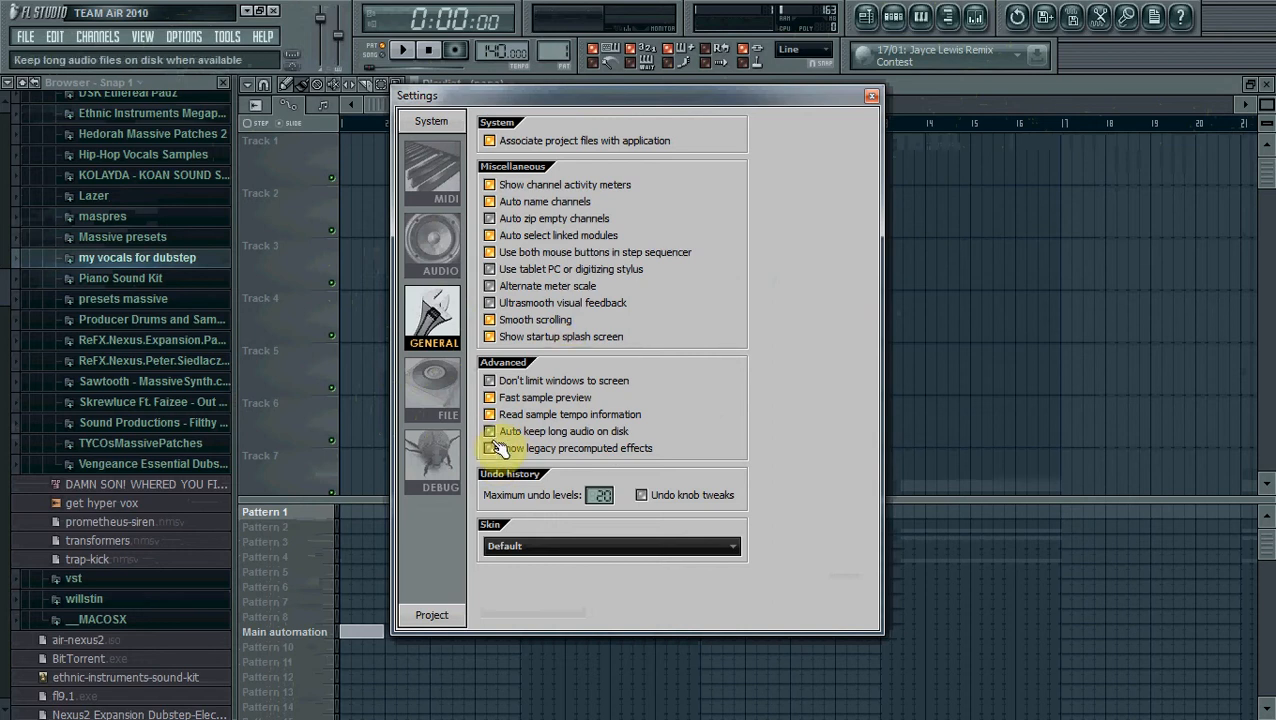
click(871, 100)
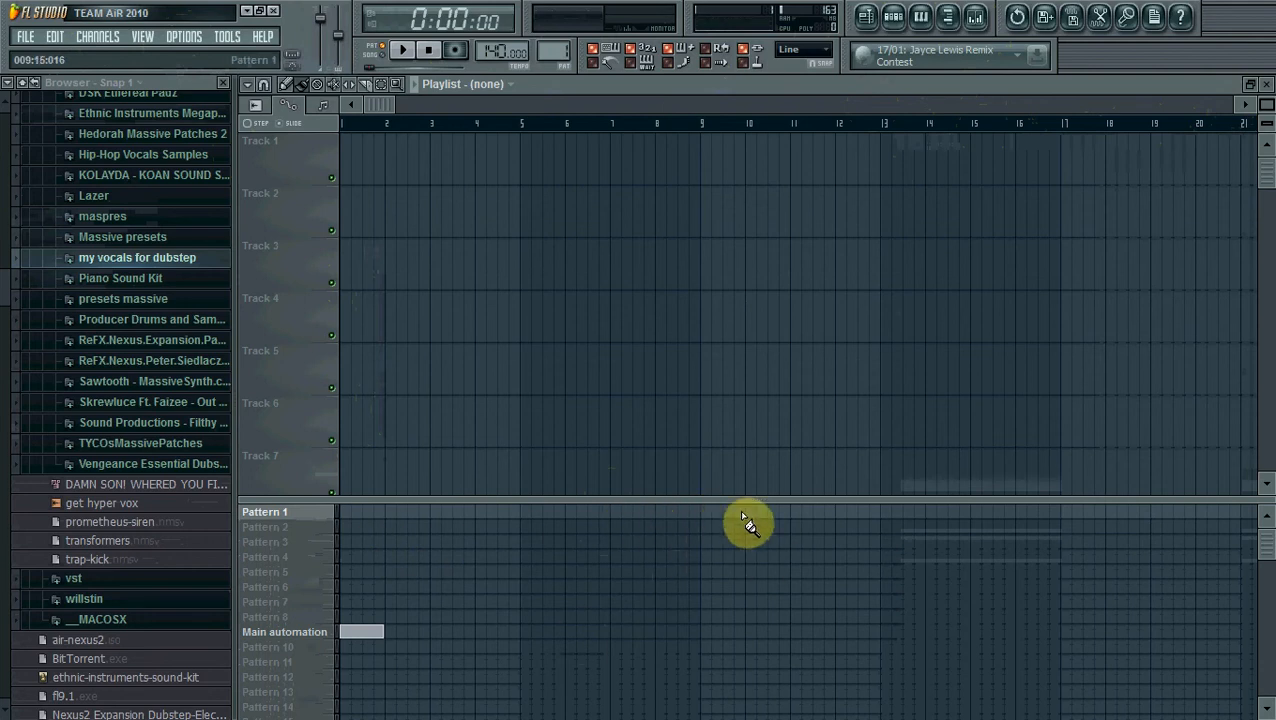
Step: Enlarge the playlist's pattern block area slightly and place four consecutive Pattern 1 blocks across bars 1 to 16
drag(738, 499, 705, 497)
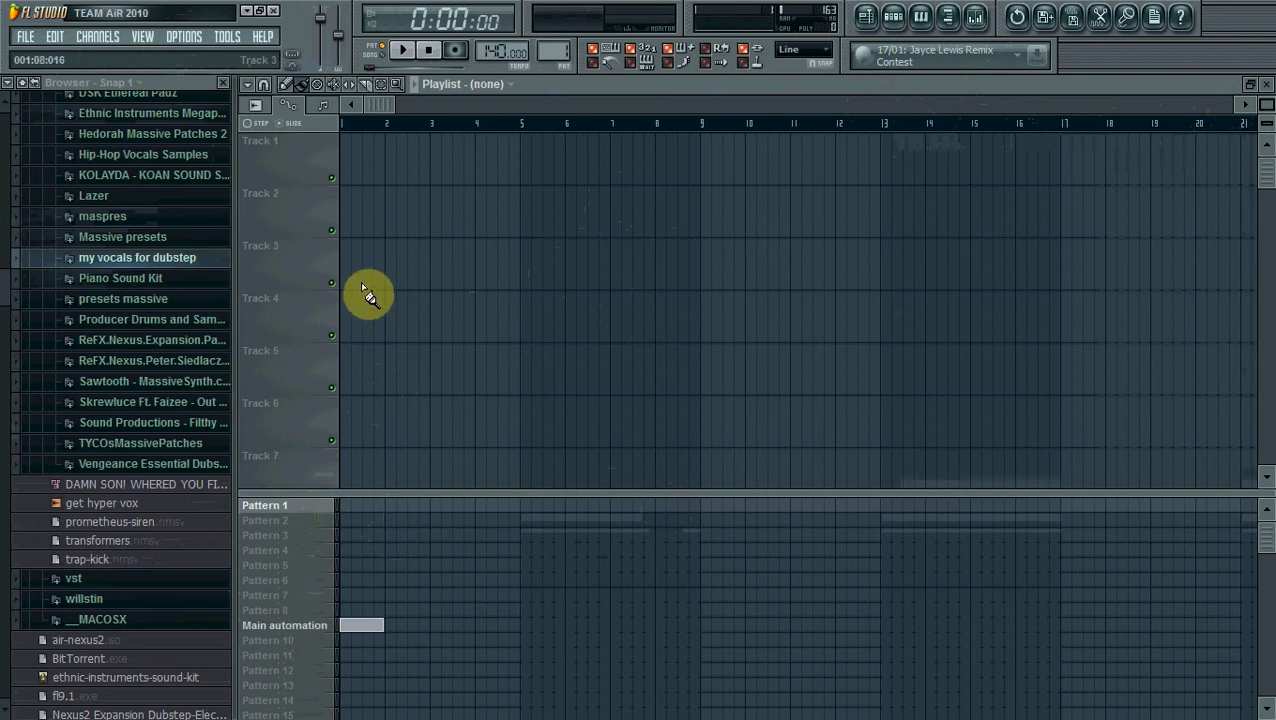
click(342, 507)
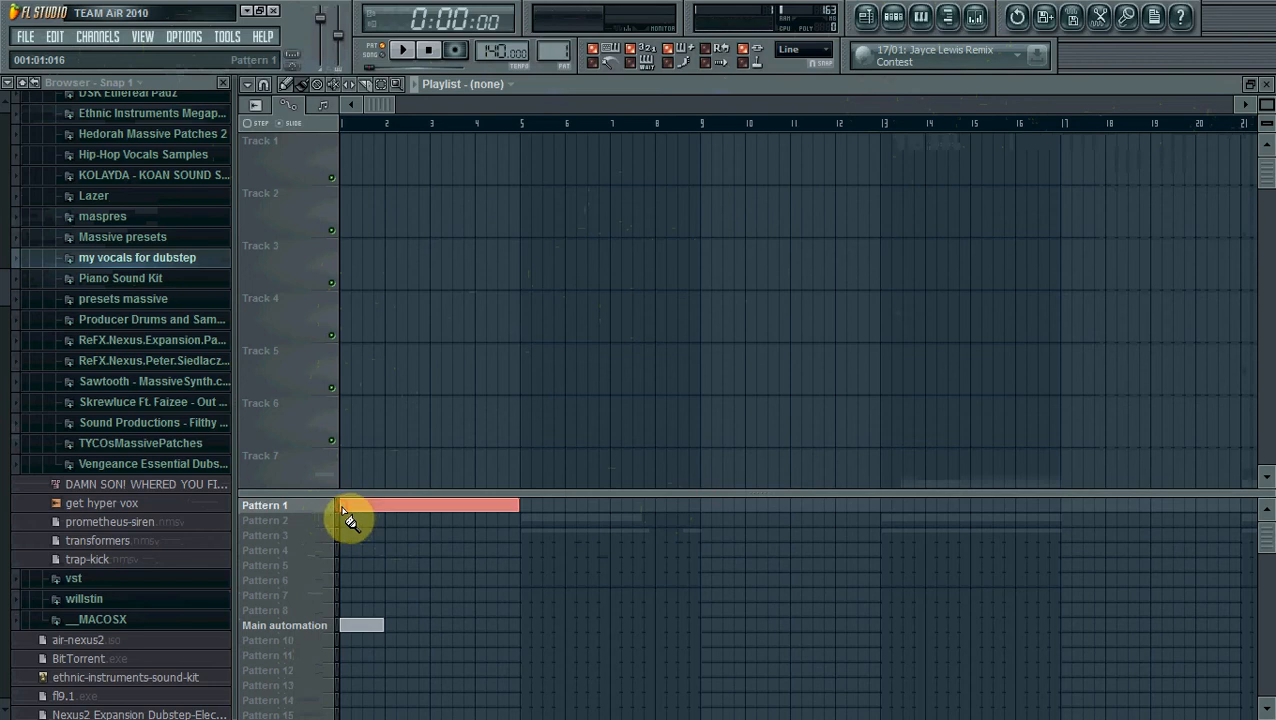
mouse_move(488, 510)
mouse_down()
mouse_move(775, 521)
mouse_move(900, 505)
mouse_up()
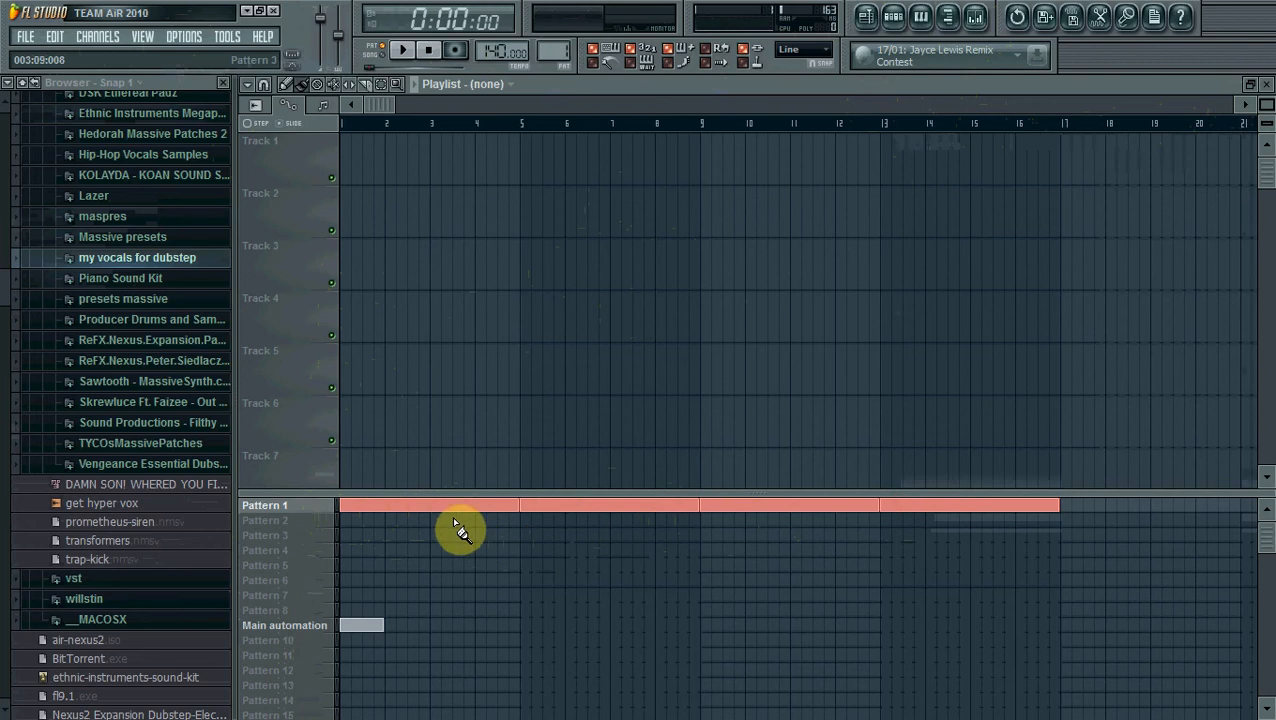
Step: Erase the Pattern 1 blocks from bar 1 onward and paint them again across bars 1 to 16
right_click(385, 511)
right_click(610, 514)
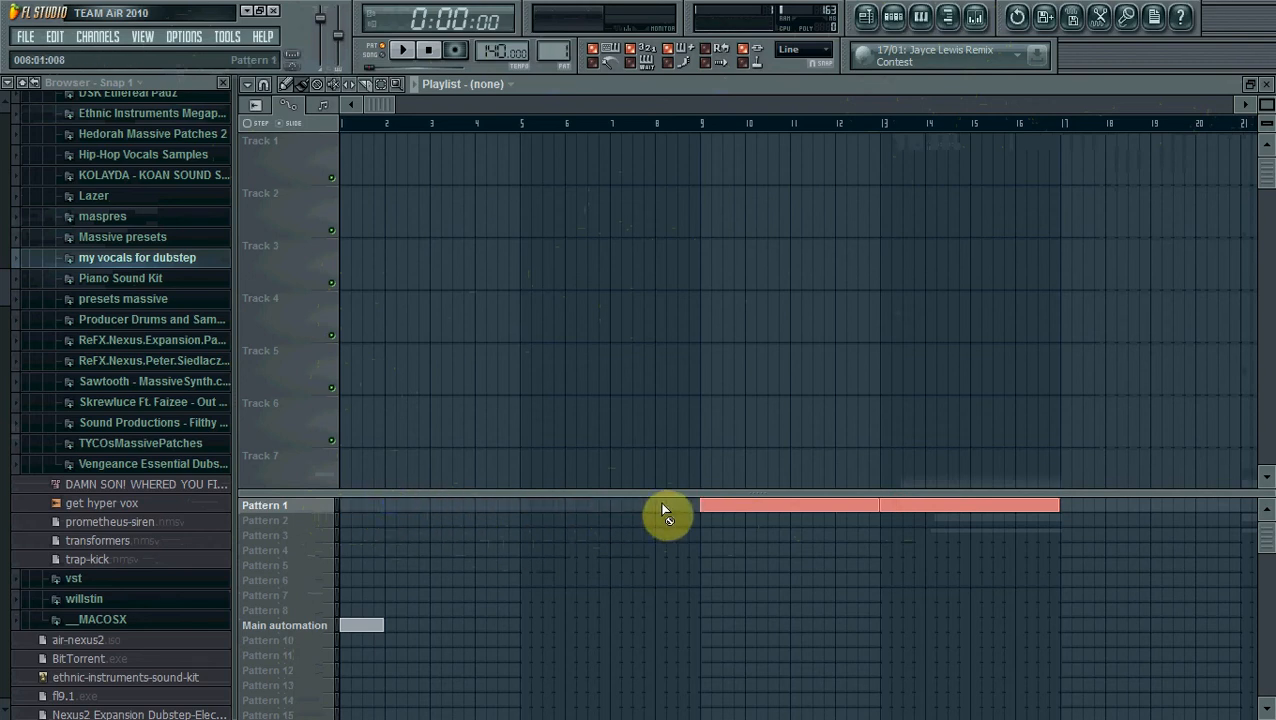
click(344, 507)
drag(410, 507, 905, 507)
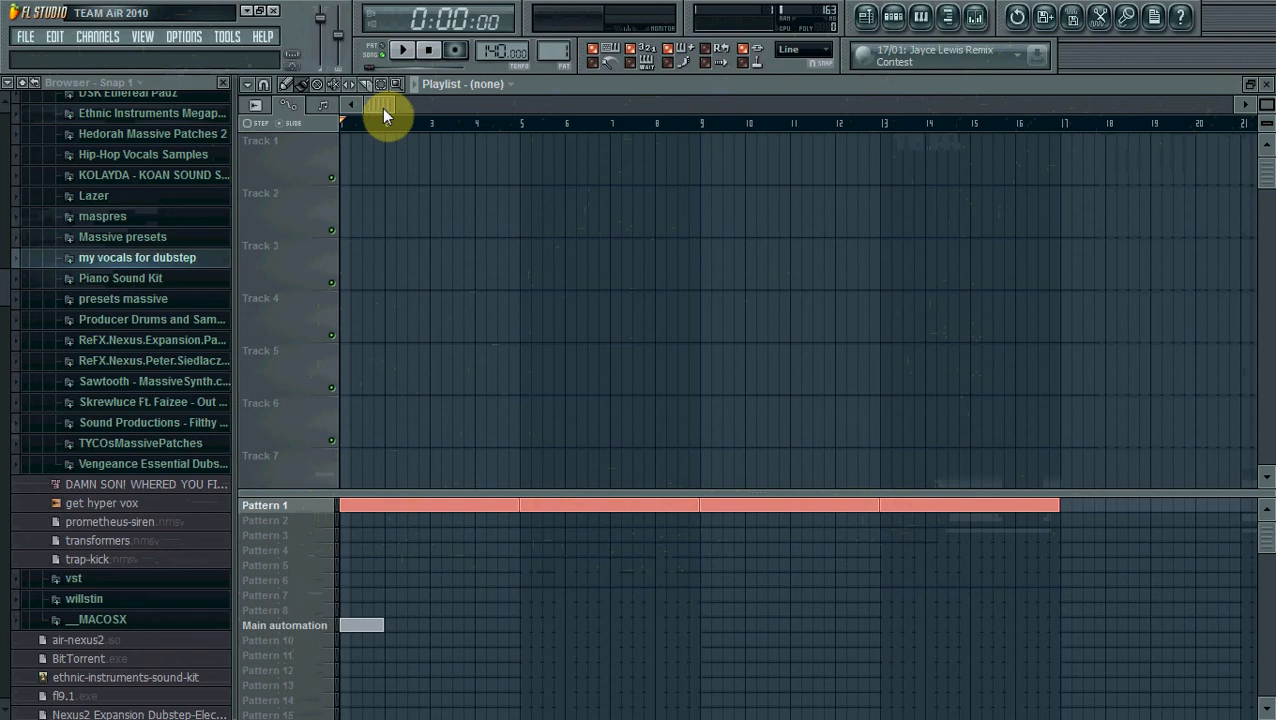
Step: Play the arrangement in song mode and lower the VDUB1 Kick 009 mixer track's volume slightly
key(space)
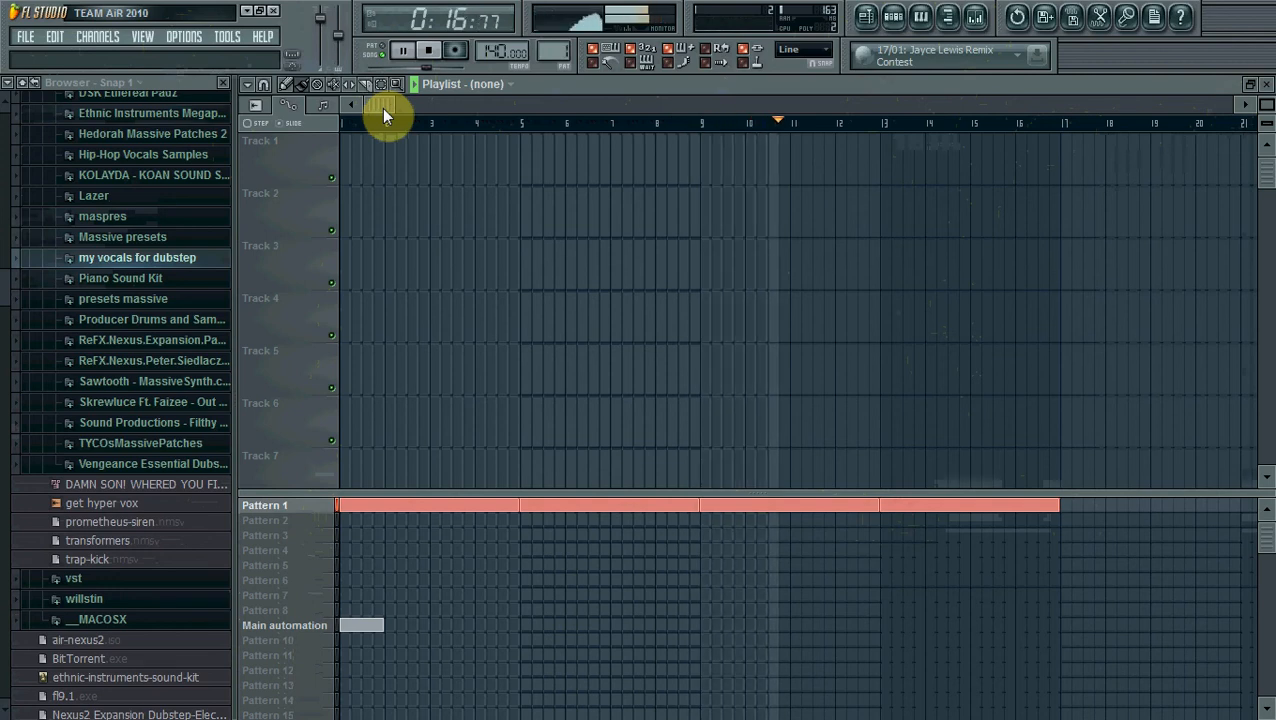
click(976, 18)
click(487, 393)
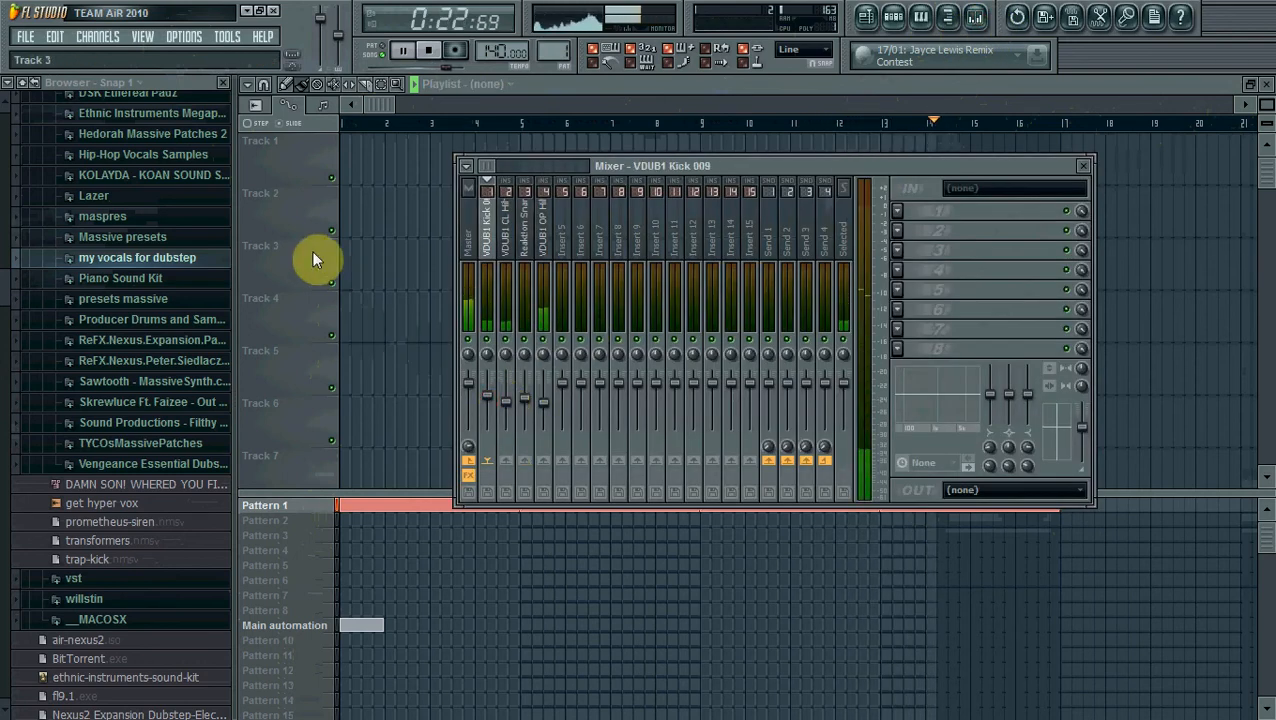
key(F9)
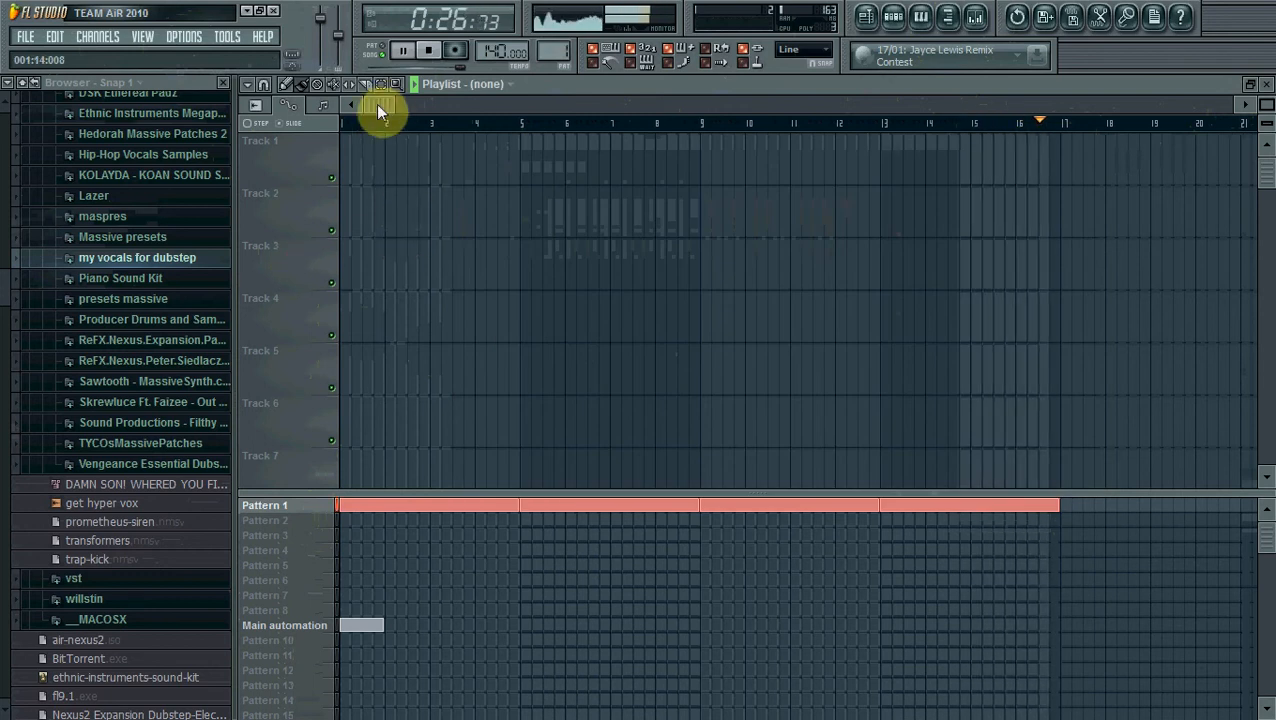
Step: Stop playback, switch to Pattern 2 and insert a Massive synthesizer channel
key(space)
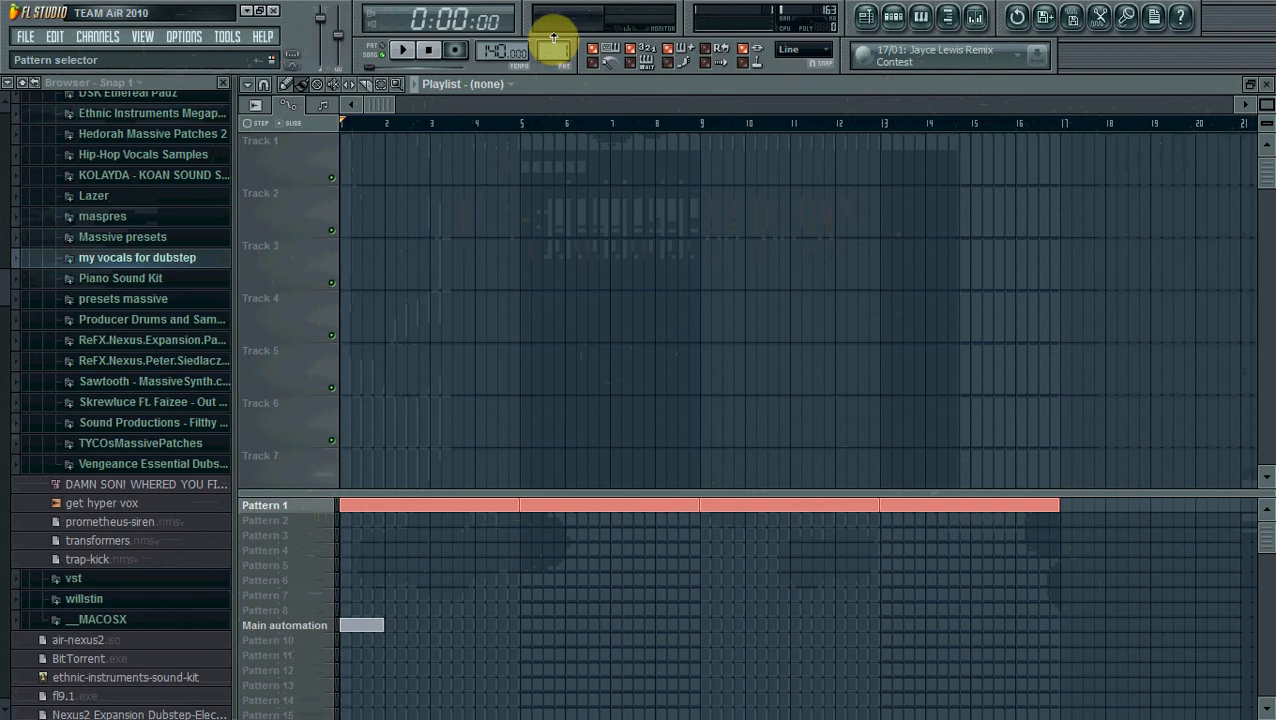
drag(553, 38, 553, 30)
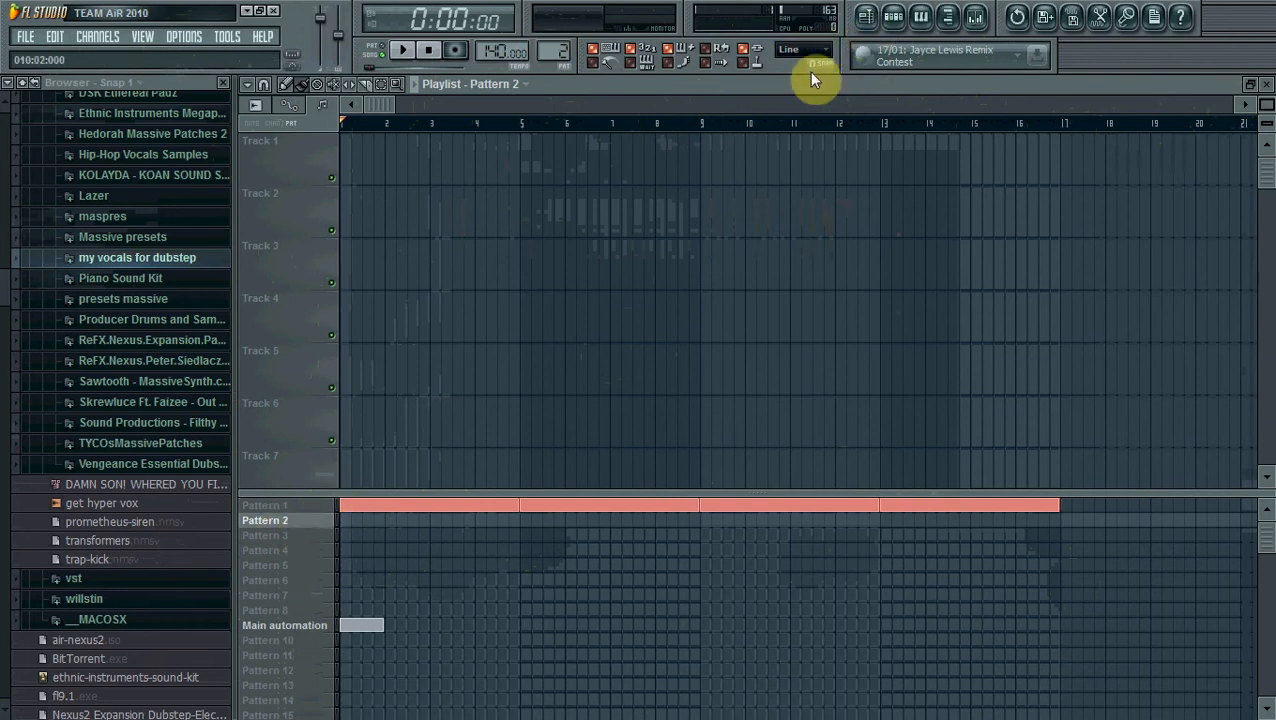
click(893, 18)
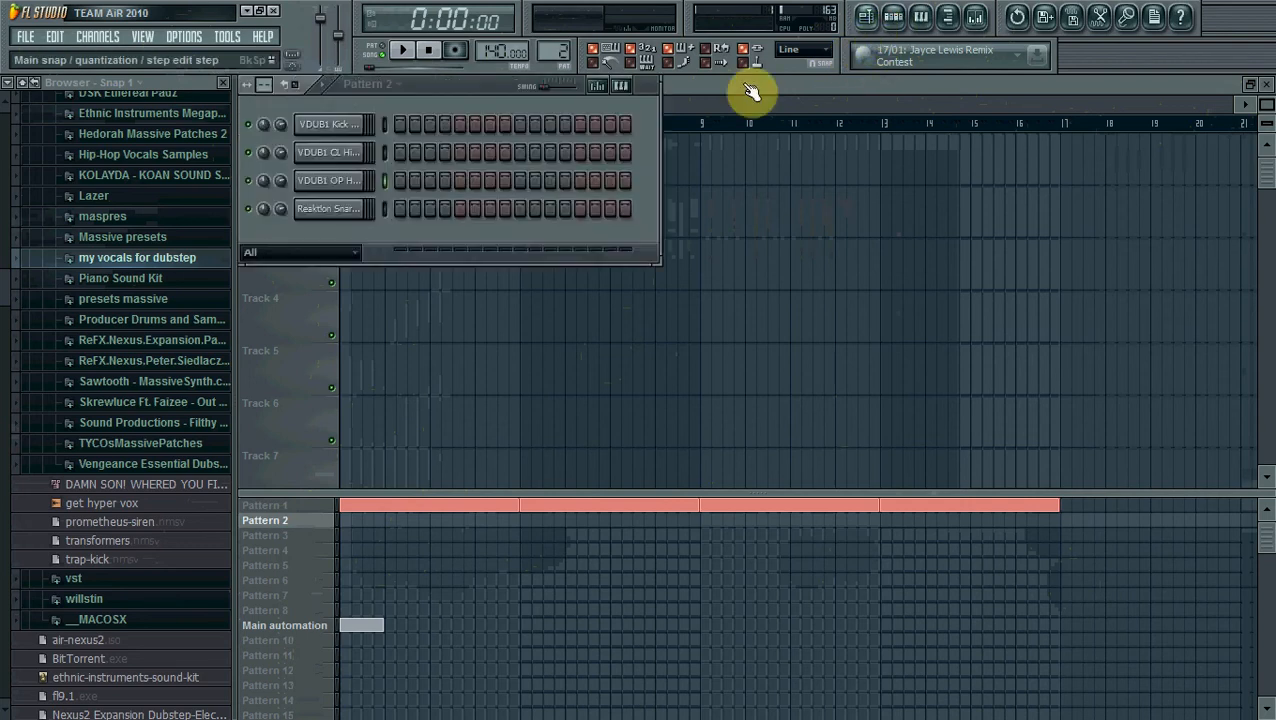
right_click(336, 212)
mouse_move(409, 405)
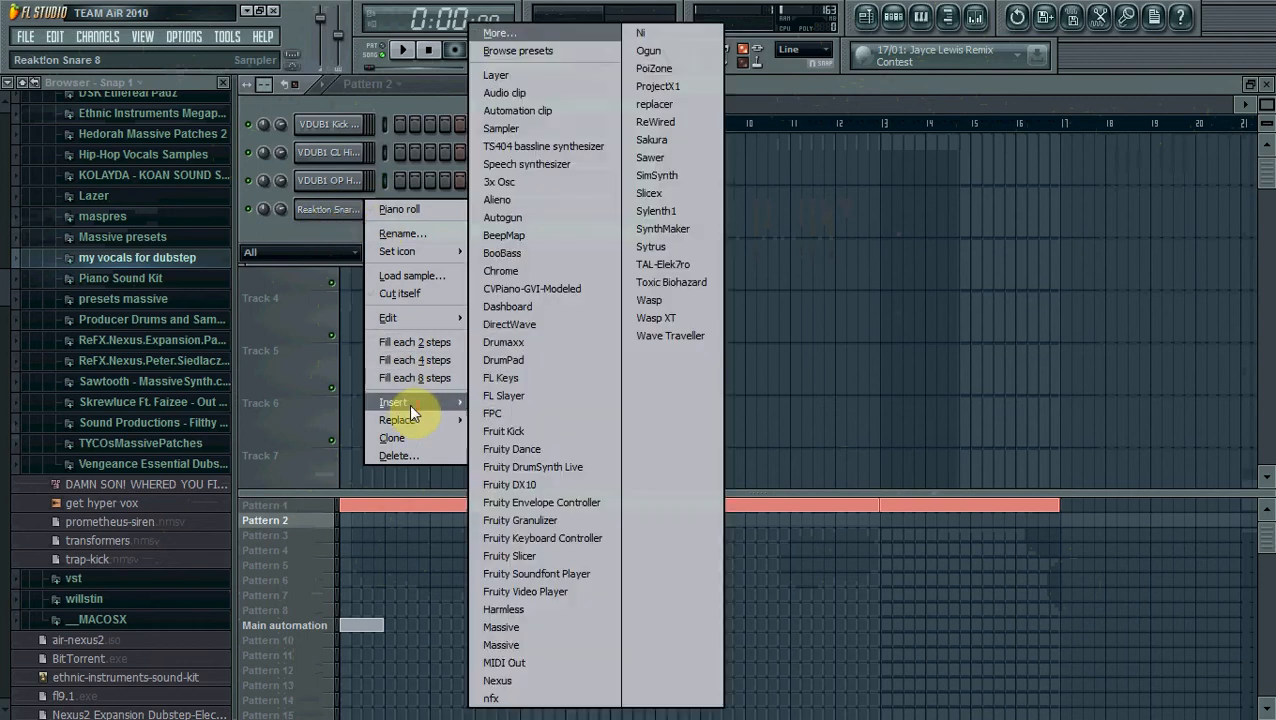
click(530, 627)
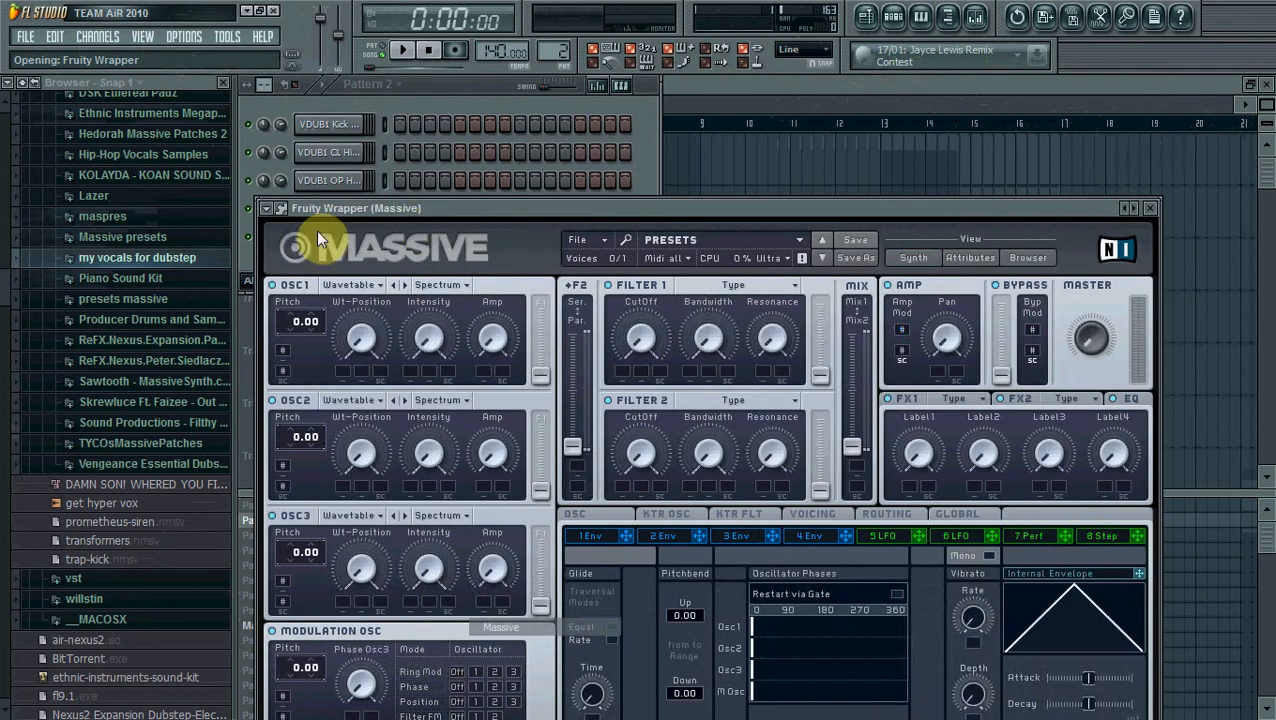
Step: Show the file tree in Massive's preset browser and open the "patches things for fl studio" folder within "all samples for fl studio"
click(1029, 256)
drag(733, 205, 963, 95)
click(588, 318)
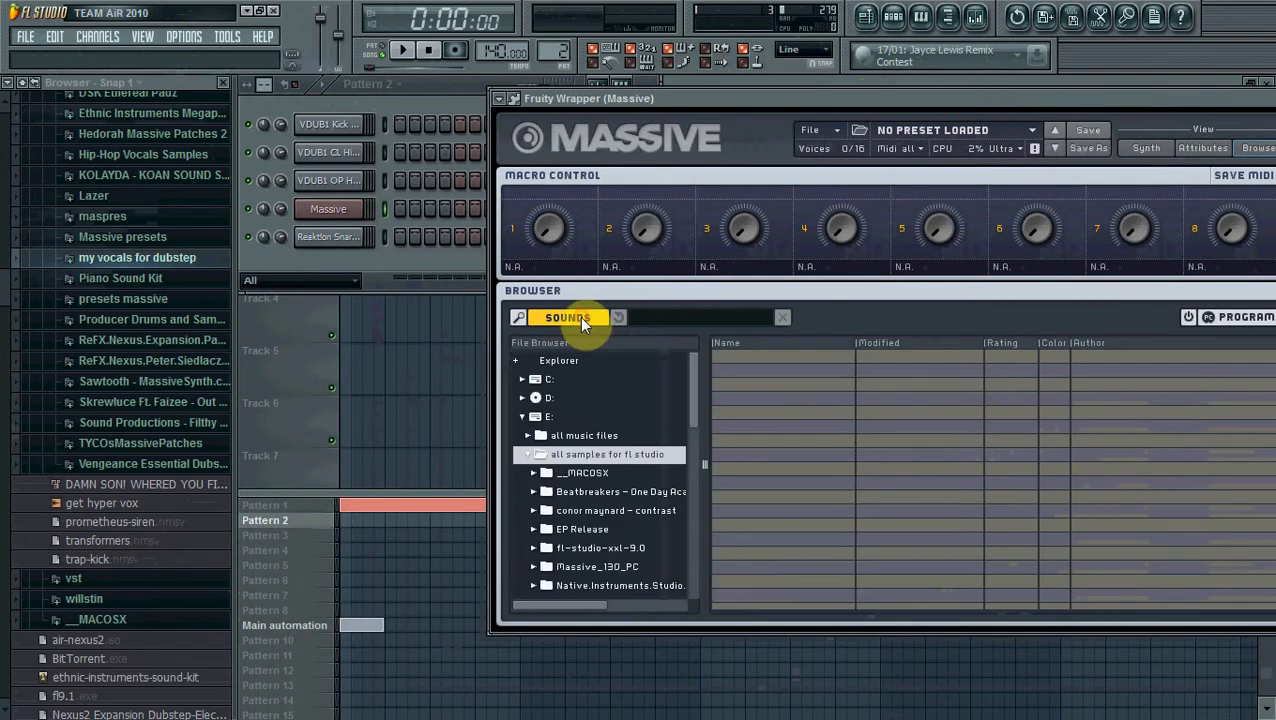
scroll(581, 492, down, 4)
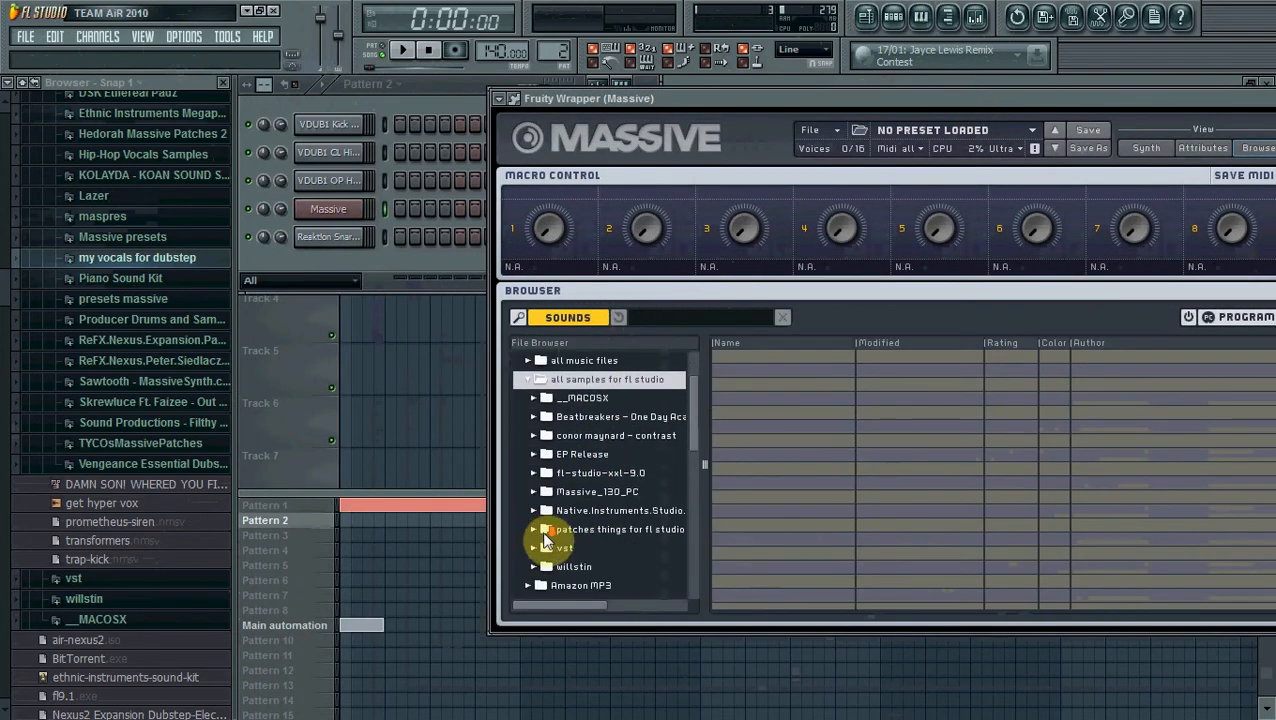
click(607, 437)
double_click(593, 436)
scroll(582, 504, down, 2)
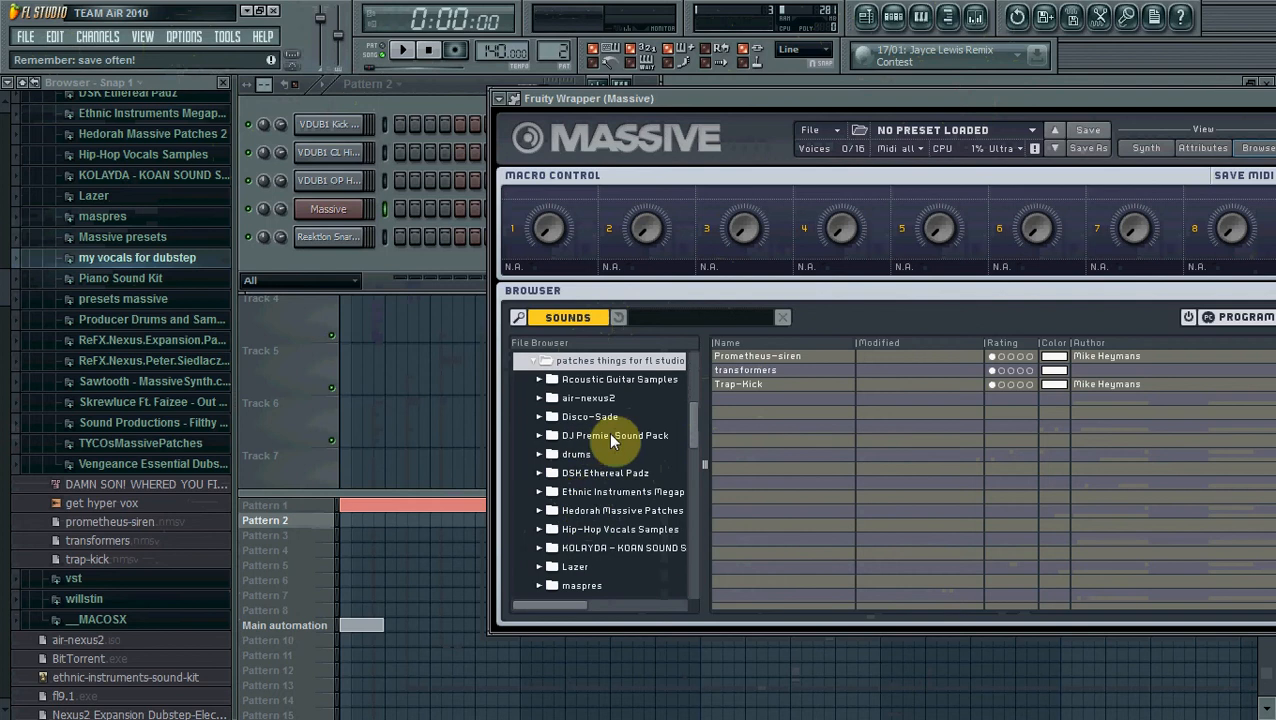
Step: Expand the maspres folder and scroll its preset bank folders until their full names are readable
scroll(578, 488, down, 3)
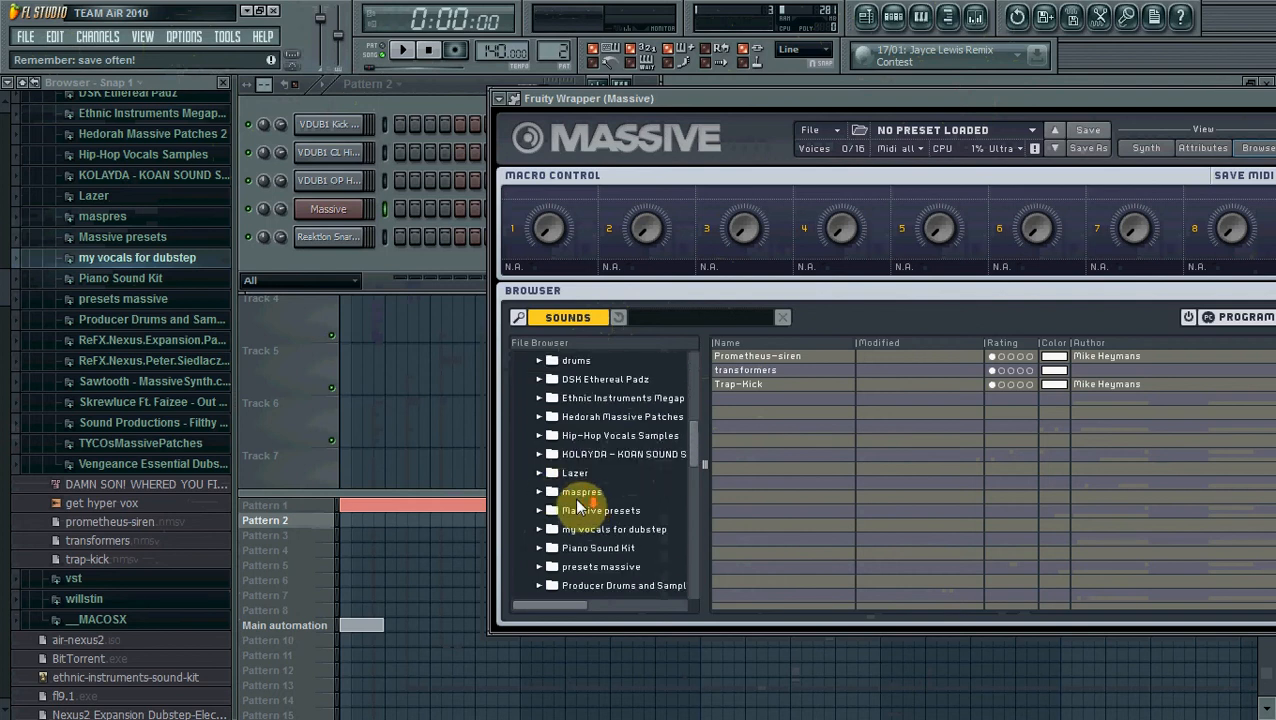
double_click(575, 494)
scroll(574, 505, down, 3)
scroll(571, 475, down, 1)
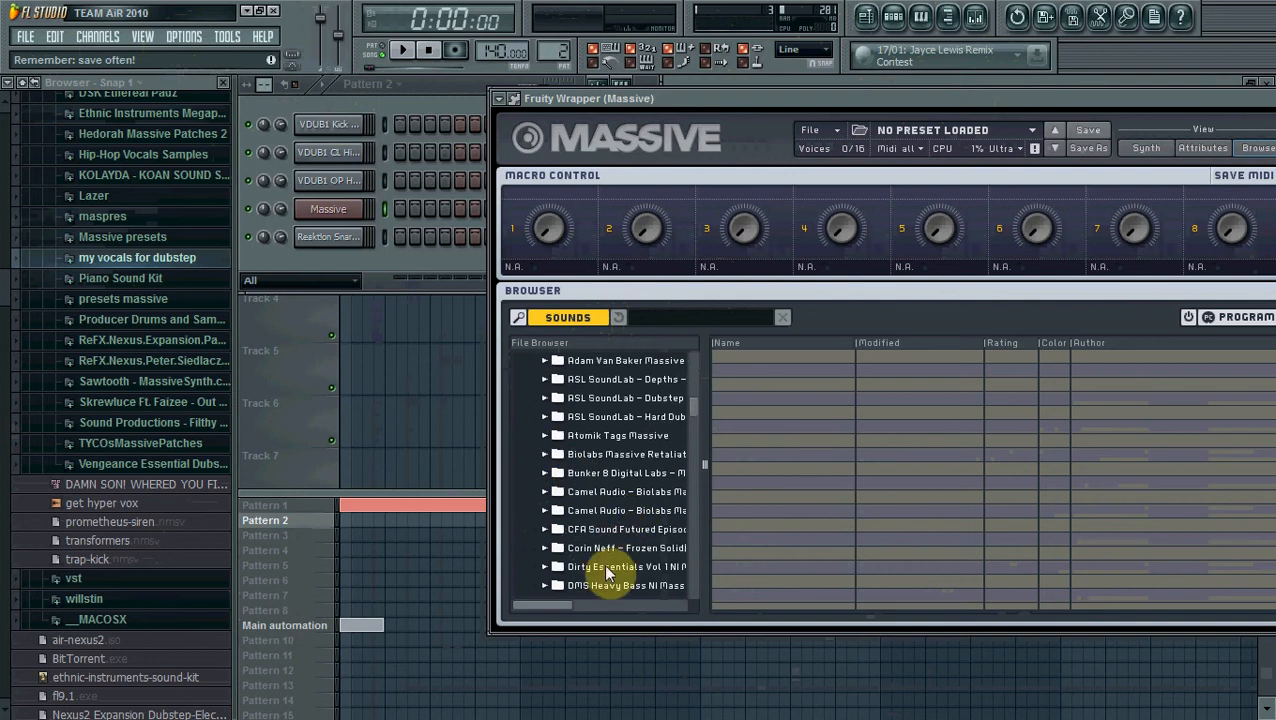
drag(550, 604, 575, 605)
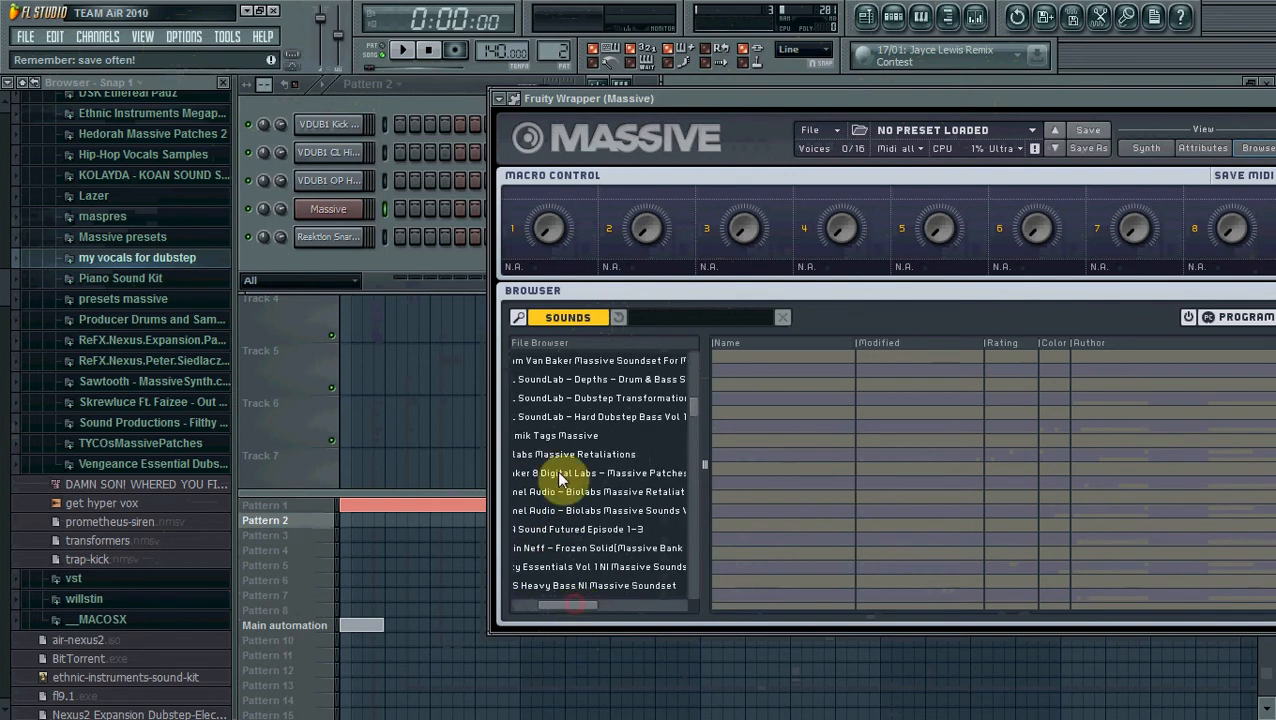
Step: Load the All Out preset from the second bank in the ASL SoundLab Hard Dubstep Bass Vol 1 folder
double_click(580, 418)
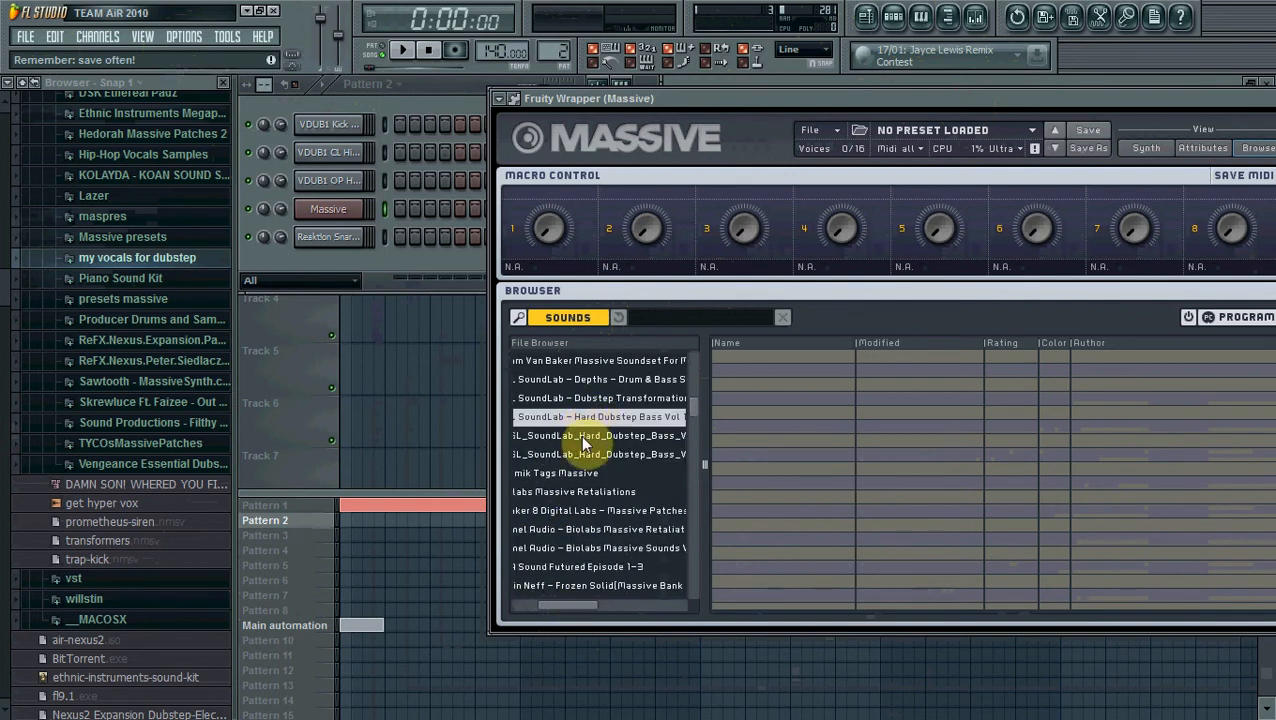
click(582, 440)
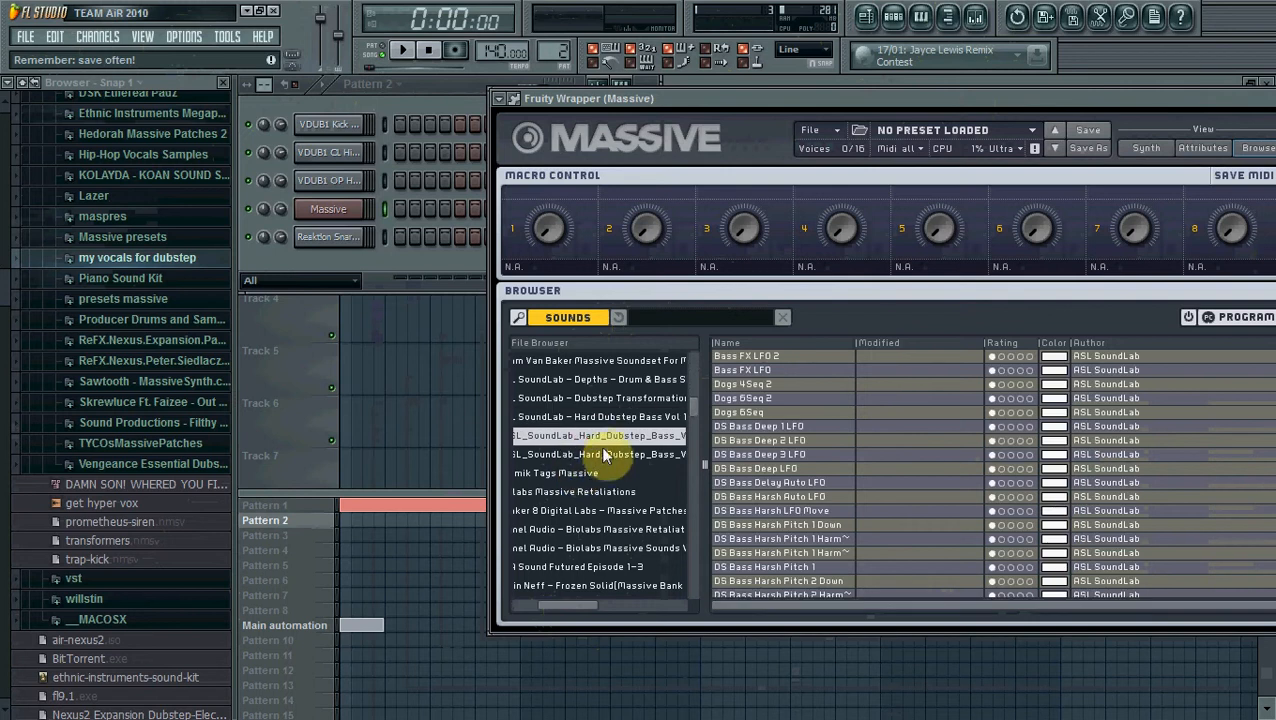
click(601, 452)
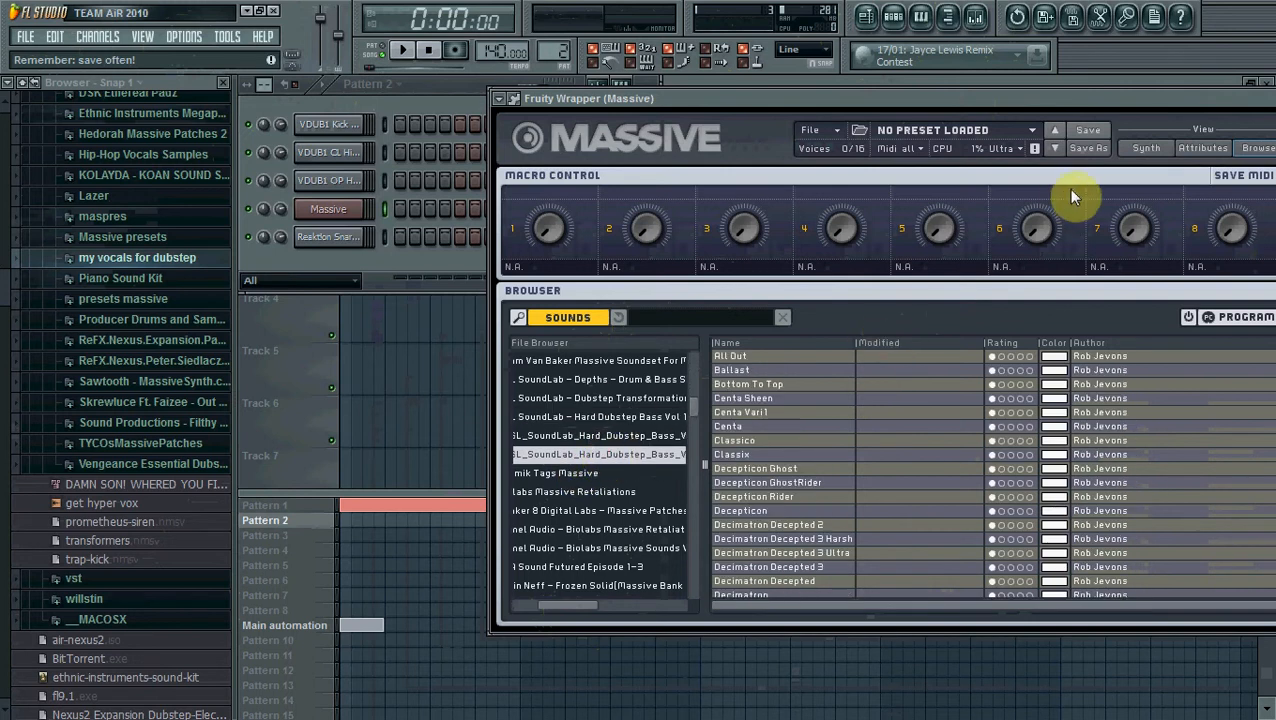
click(1054, 149)
drag(902, 102, 816, 84)
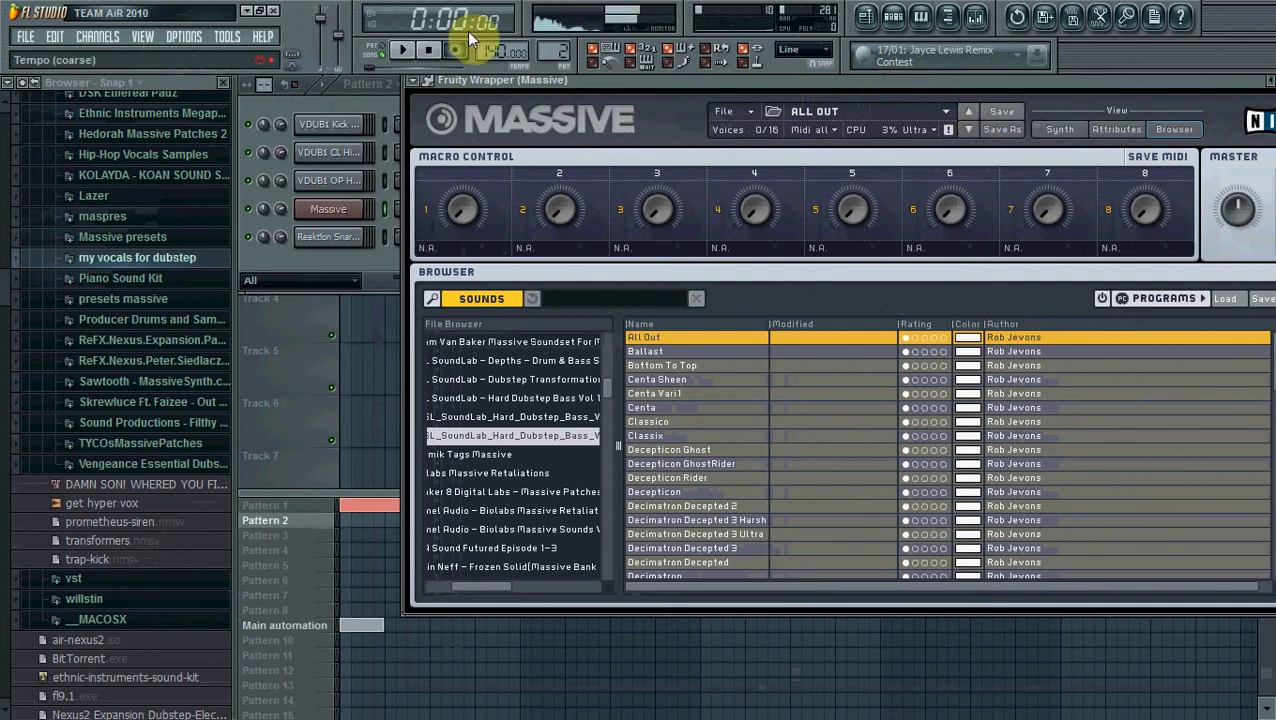
Step: Link the Massive channel to mixer insert 5 and lower that track's volume to 45% (-14.4 dB)
click(968, 17)
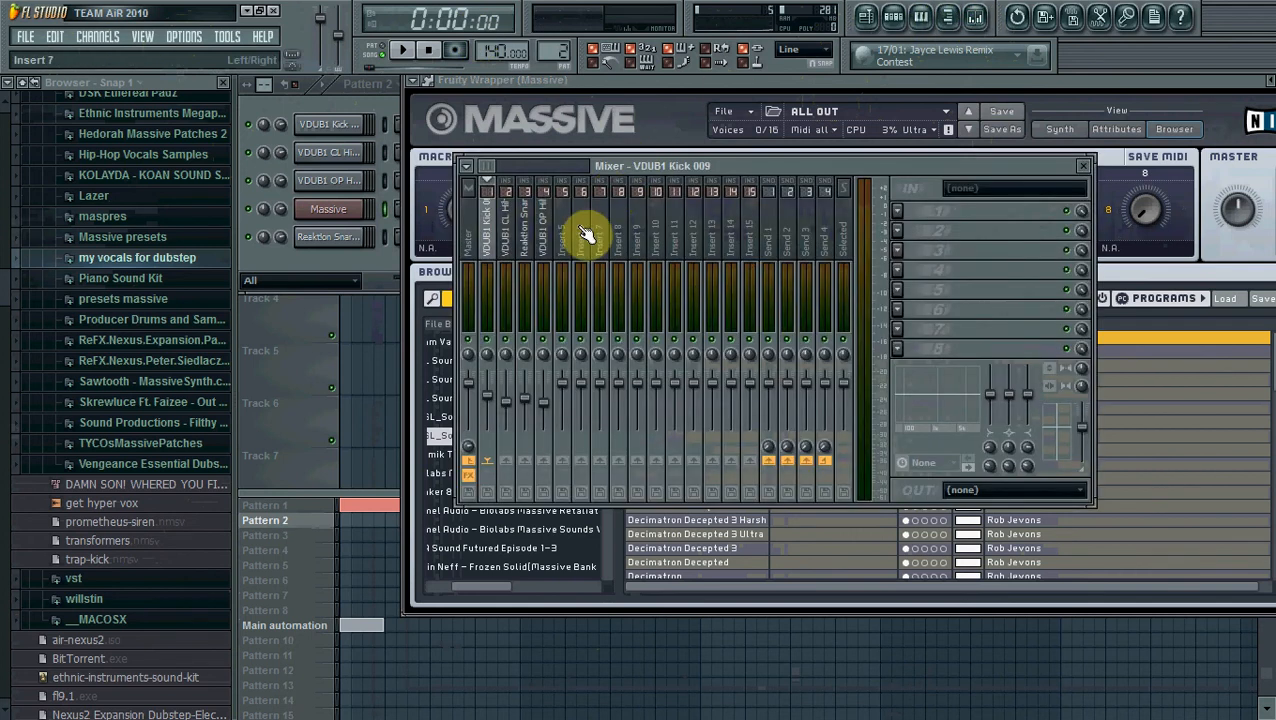
right_click(568, 233)
mouse_move(690, 245)
click(799, 247)
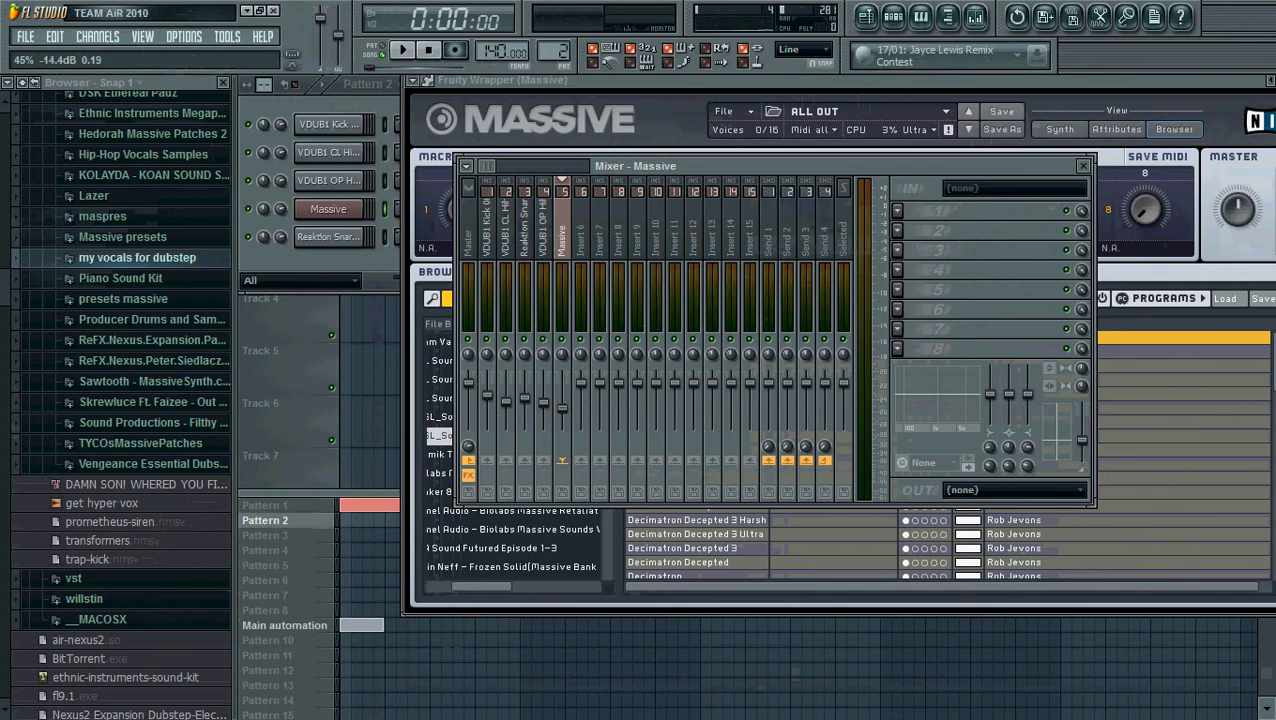
click(723, 93)
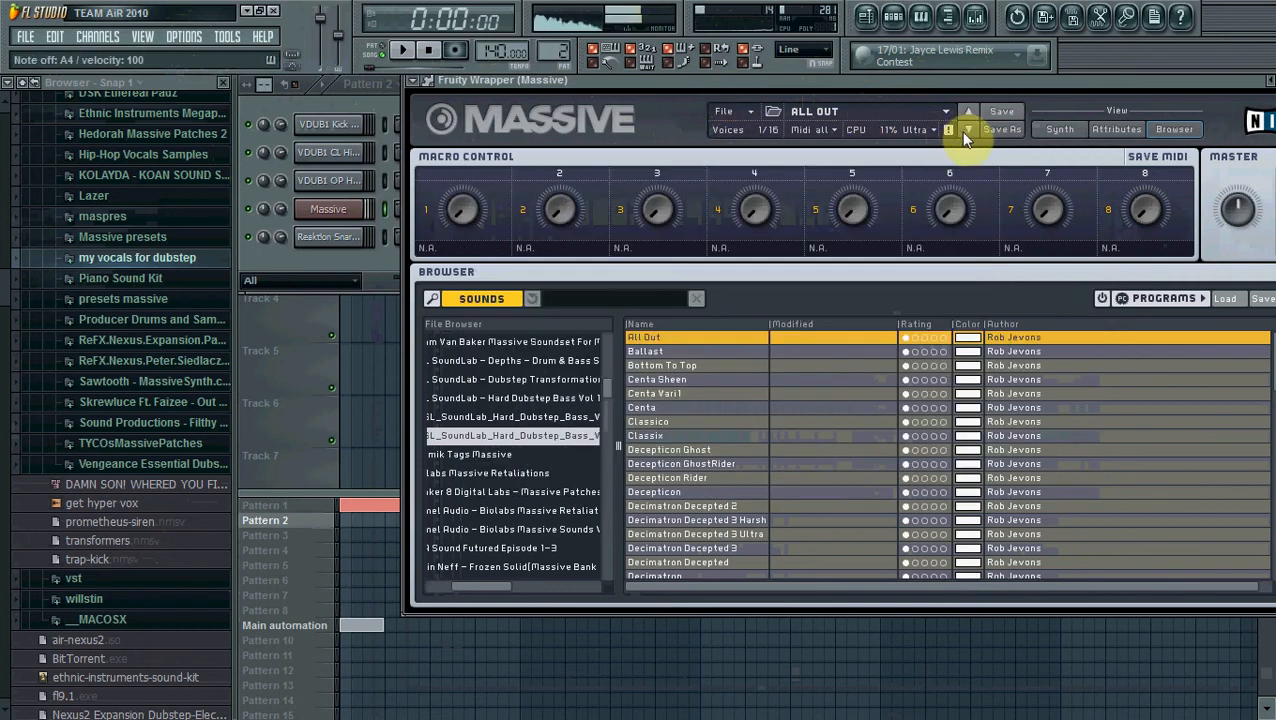
Step: Open the Massive channel's piano roll and draw a one-bar A4 note in bar 1
click(336, 262)
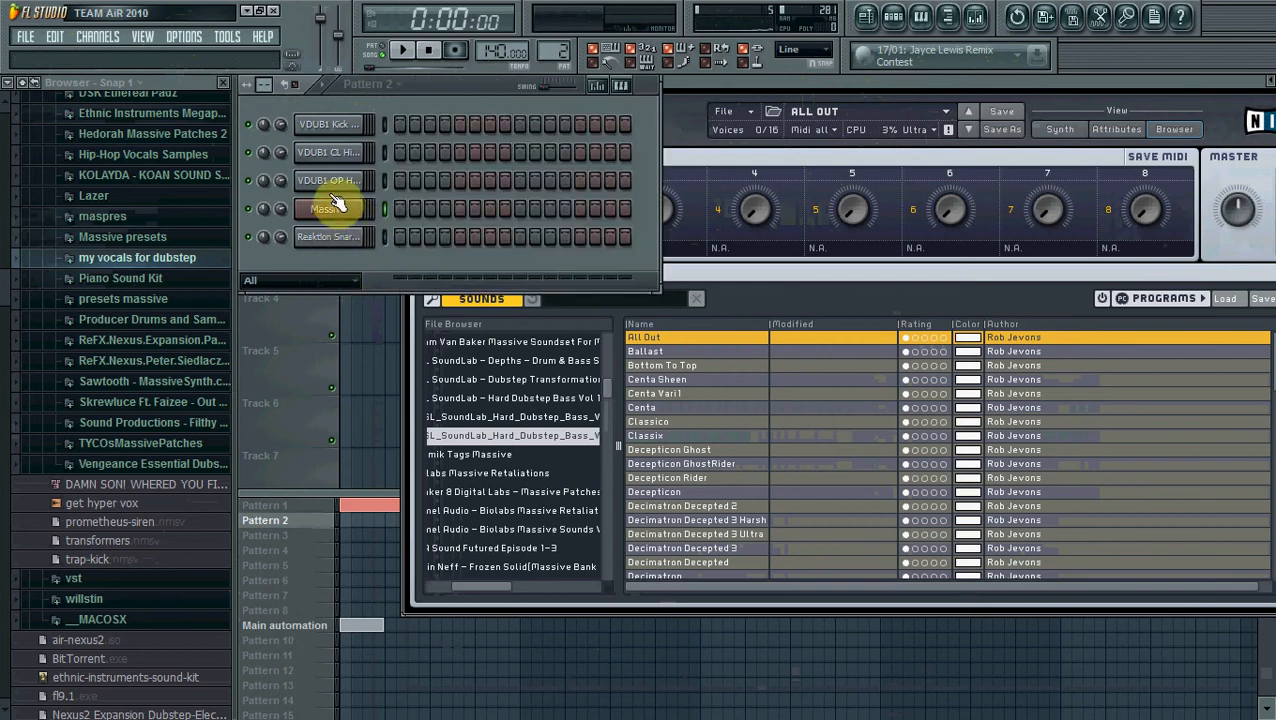
right_click(345, 210)
click(412, 209)
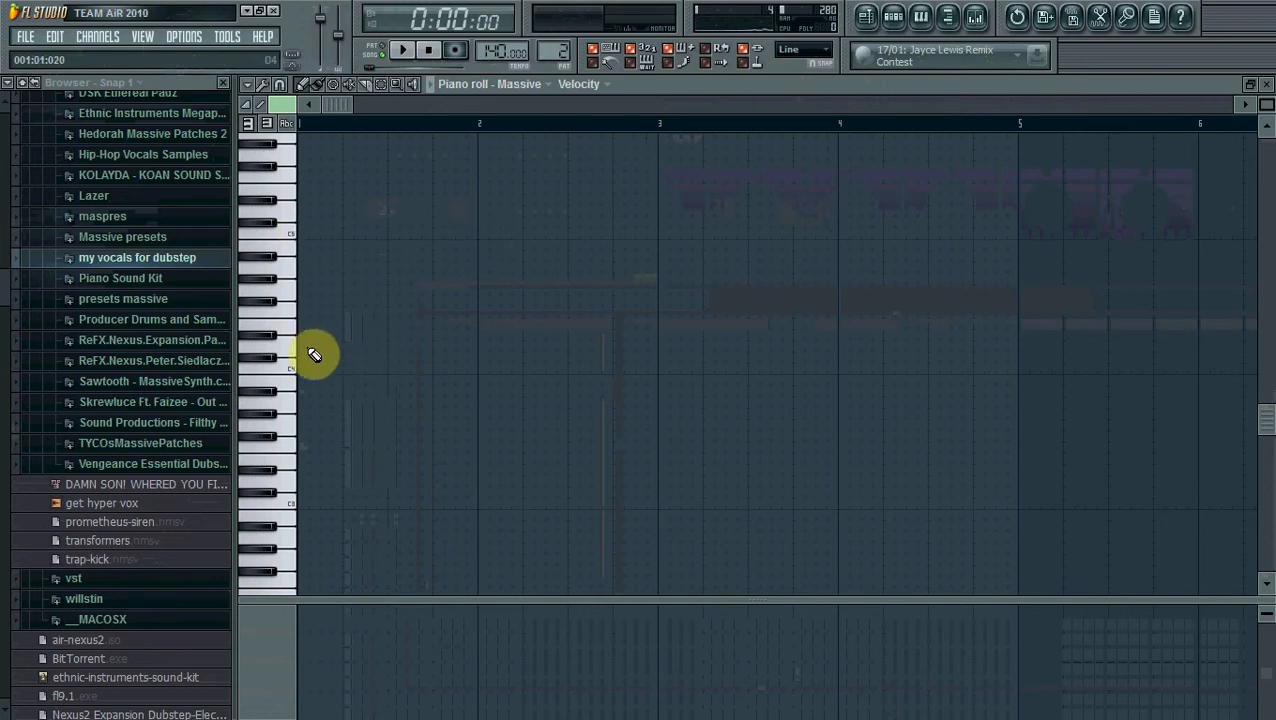
click(304, 269)
drag(305, 266, 474, 269)
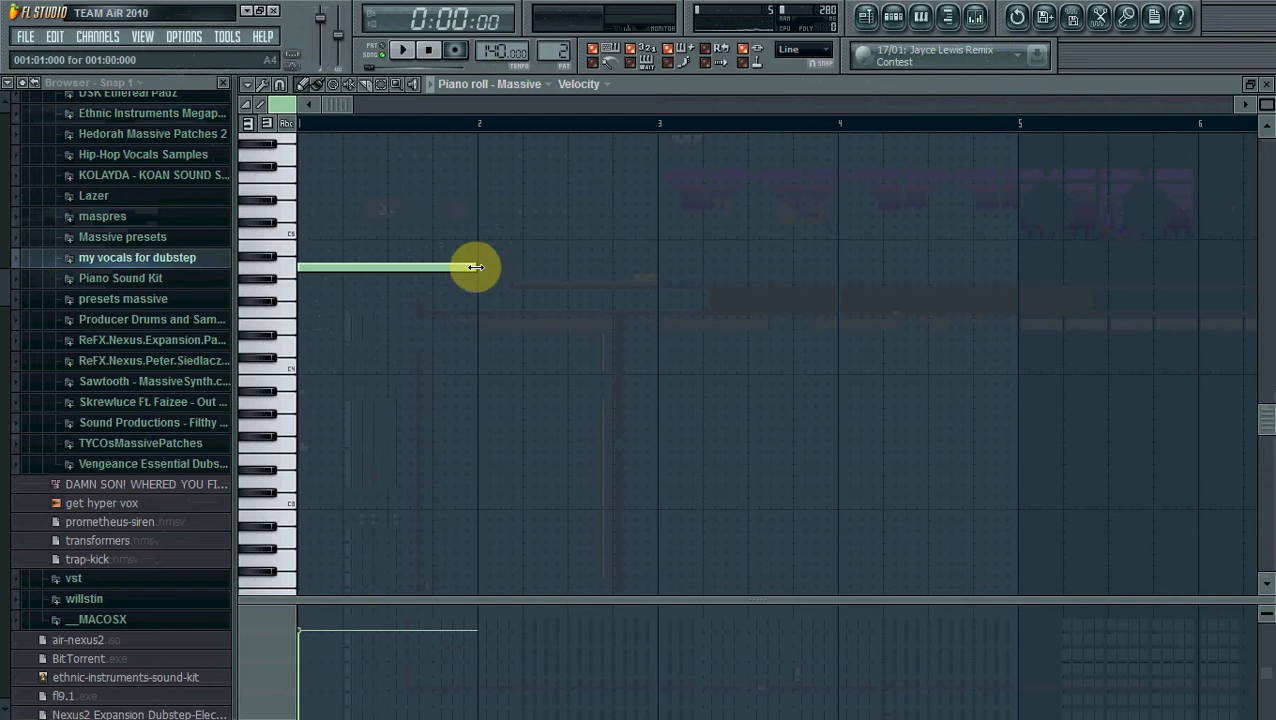
Step: Add one-bar notes D5, F4 and G4 in bars 2, 3 and 4, and play the melody in pattern mode
click(387, 54)
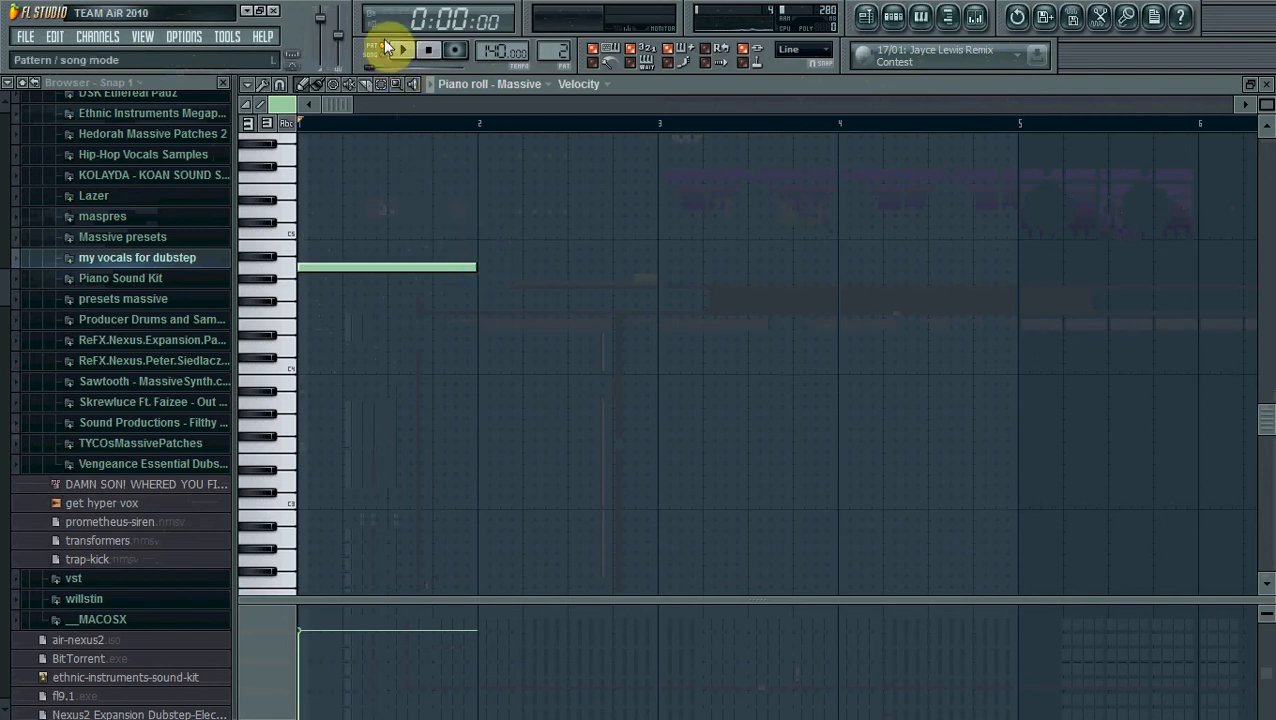
click(478, 211)
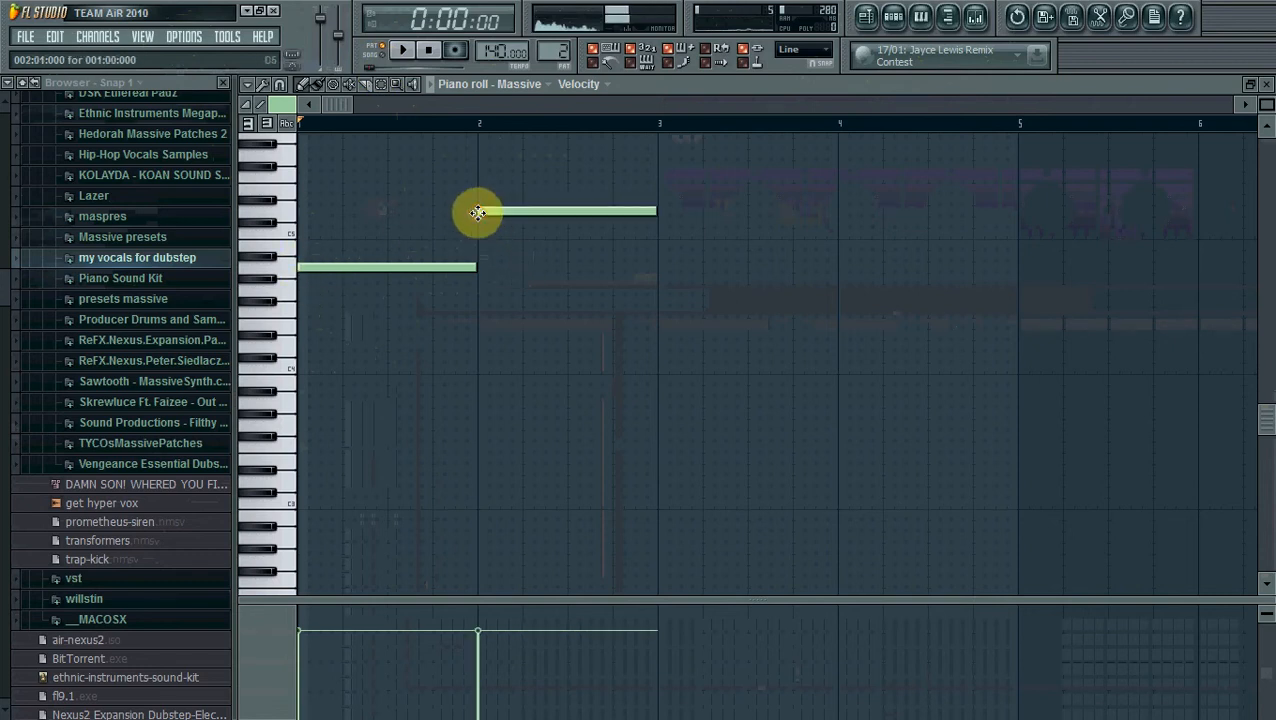
click(660, 311)
click(842, 291)
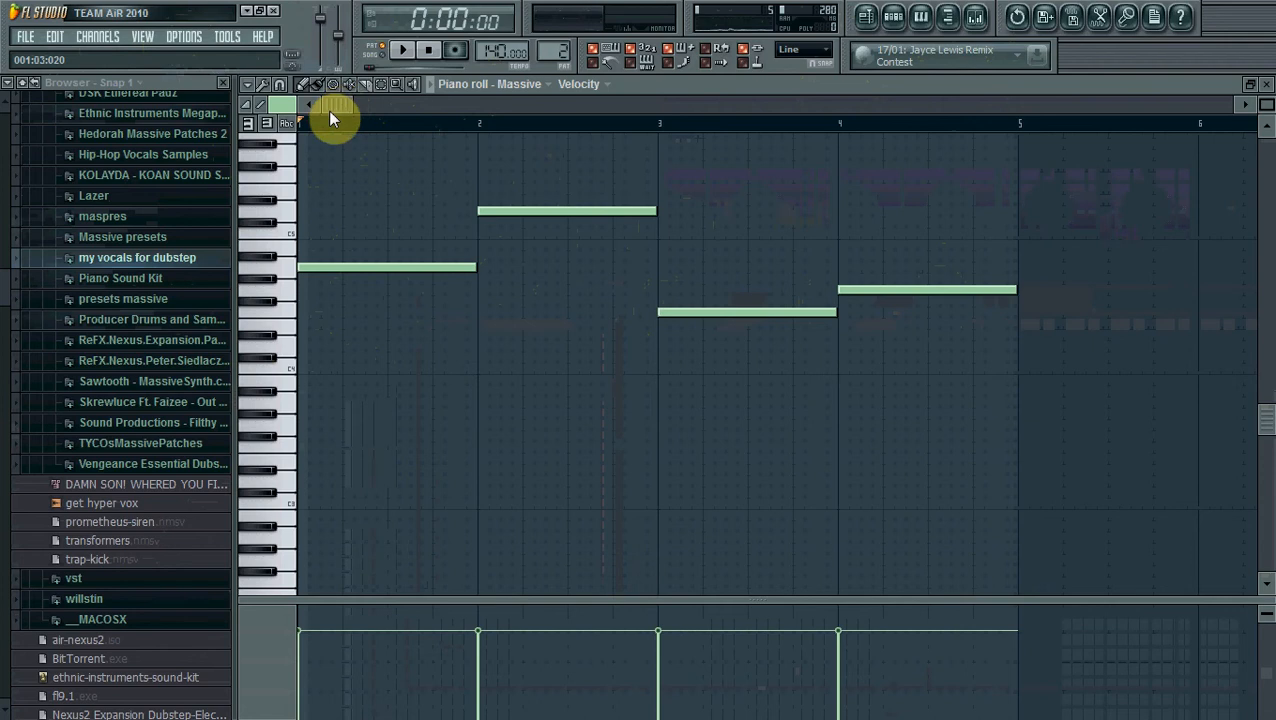
key(space)
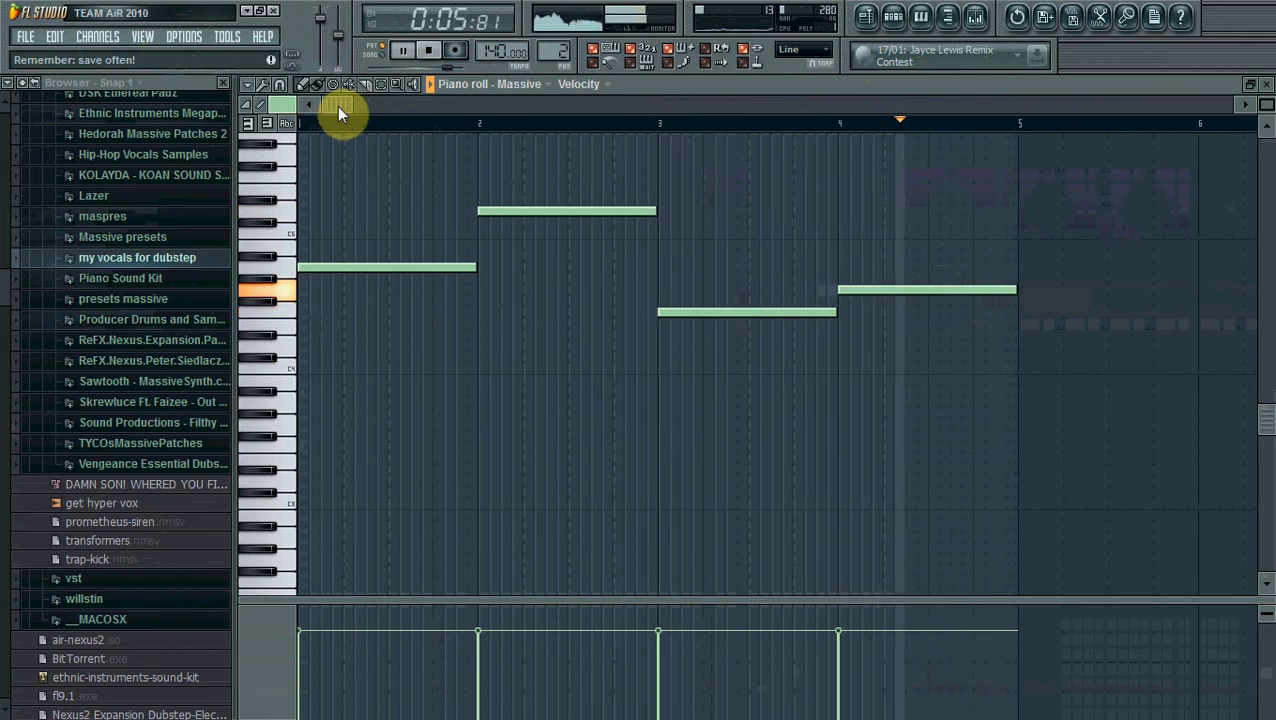
key(space)
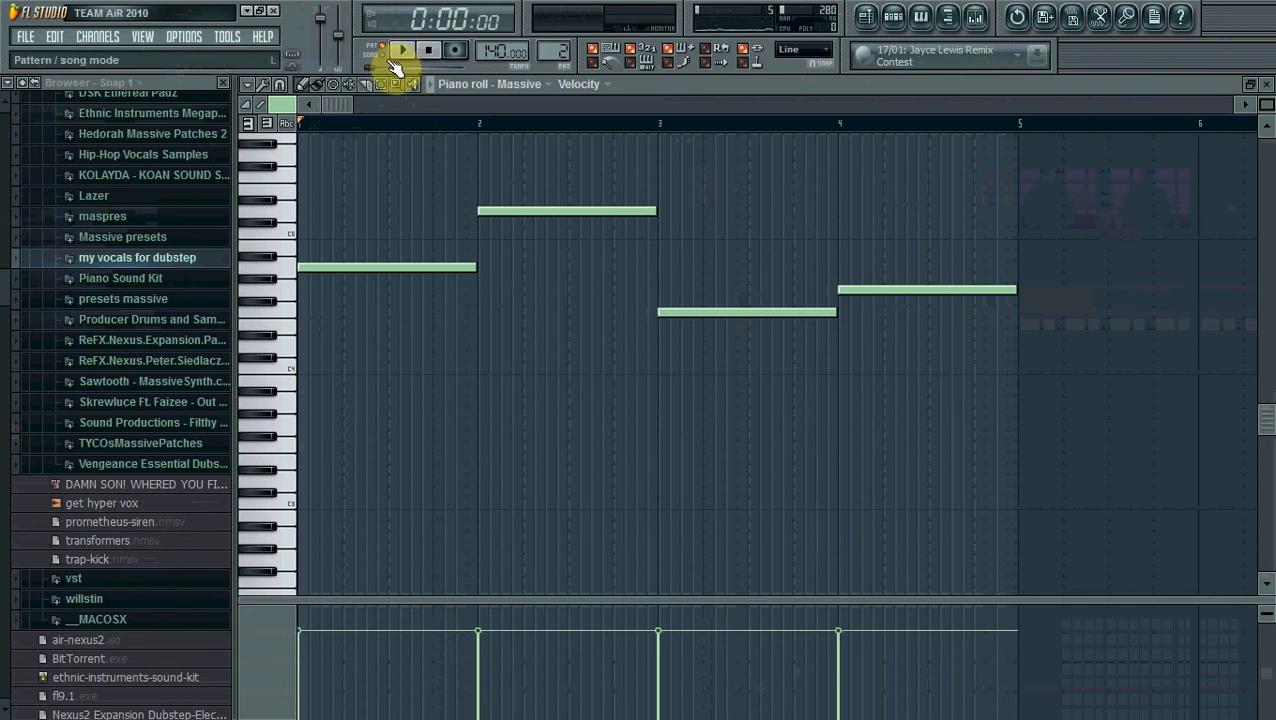
Step: Close the piano roll and paint four consecutive Pattern 2 blocks across bars 1 to 16 in the playlist
click(1264, 86)
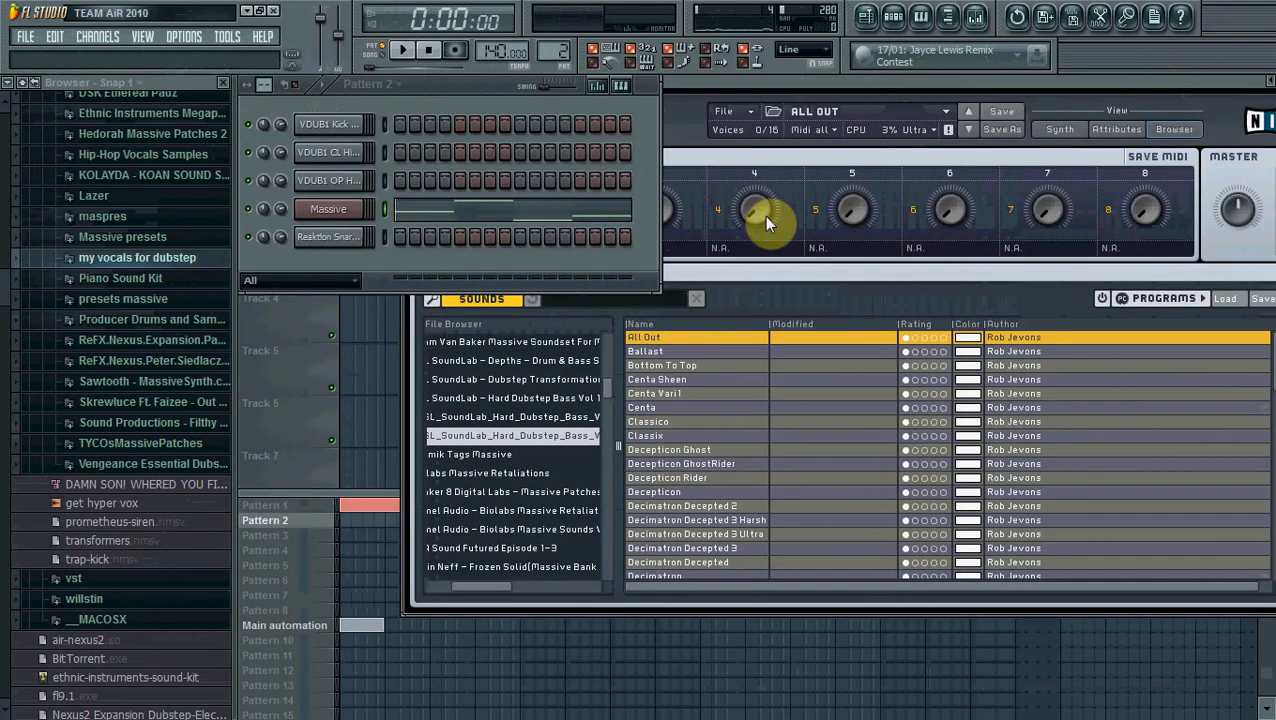
click(349, 528)
drag(349, 528, 931, 541)
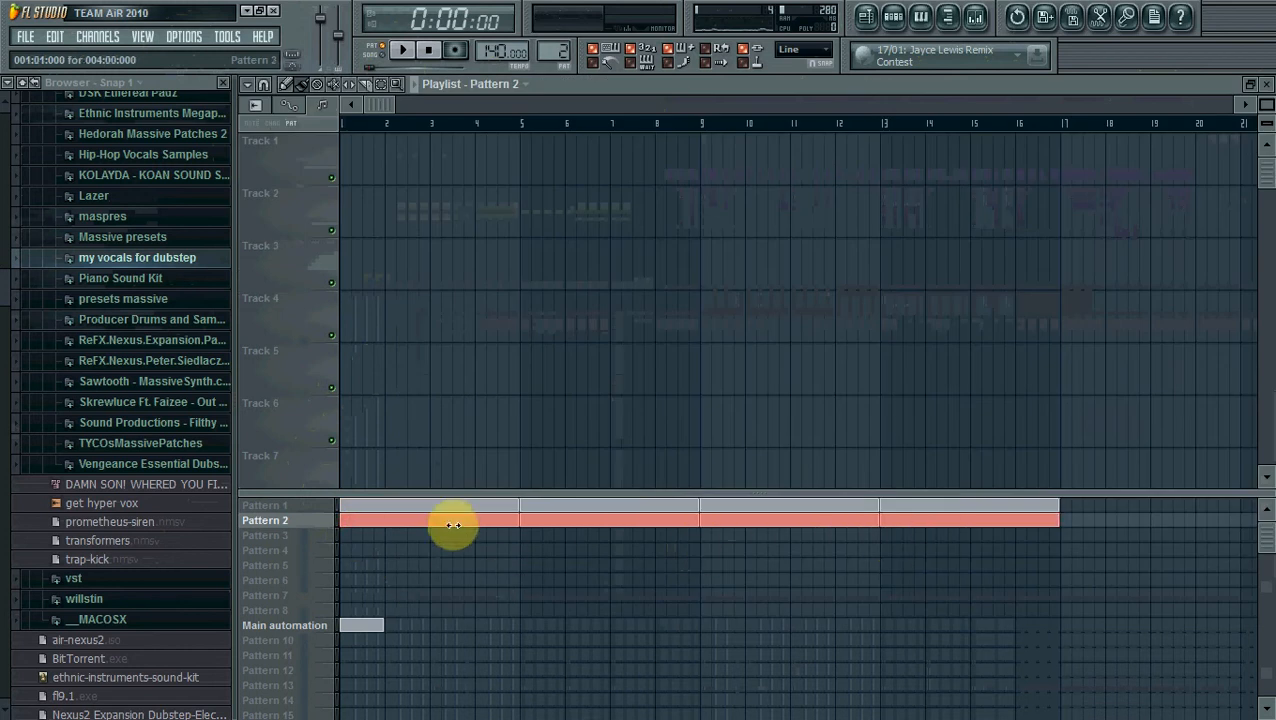
Step: Play the arrangement in song mode and lower the Massive mixer track's volume slightly
click(384, 59)
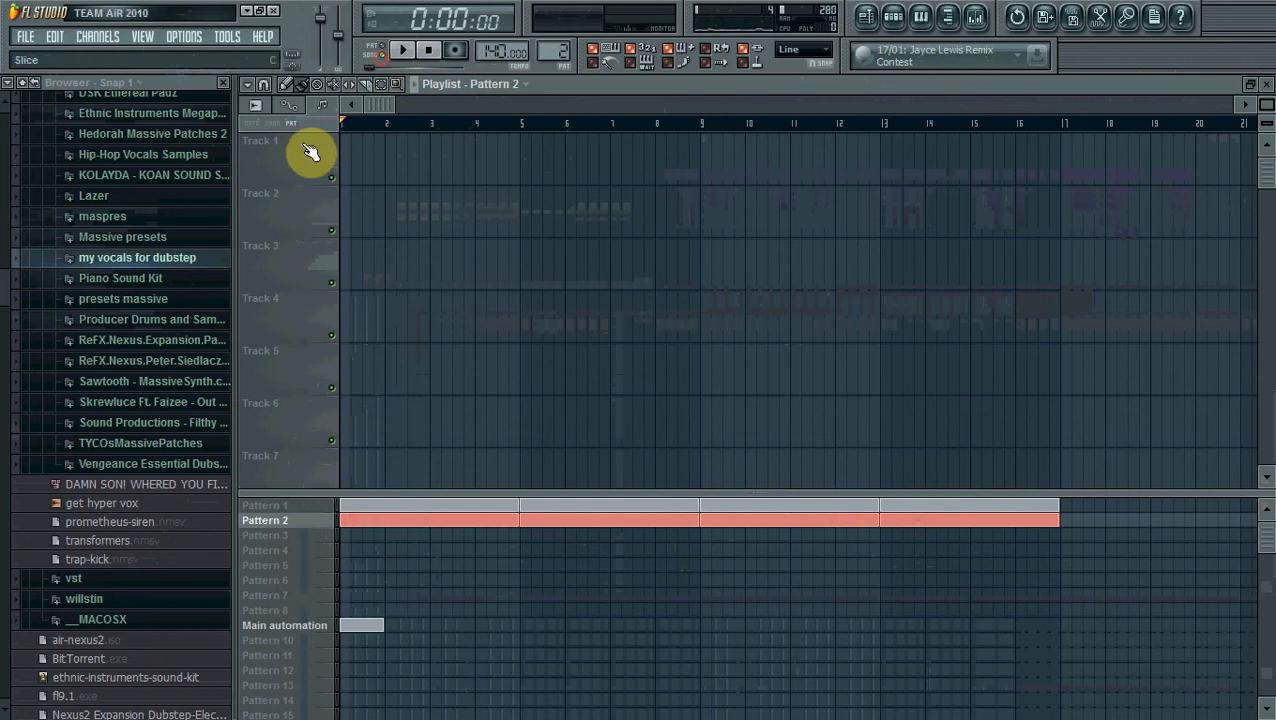
click(405, 51)
click(976, 18)
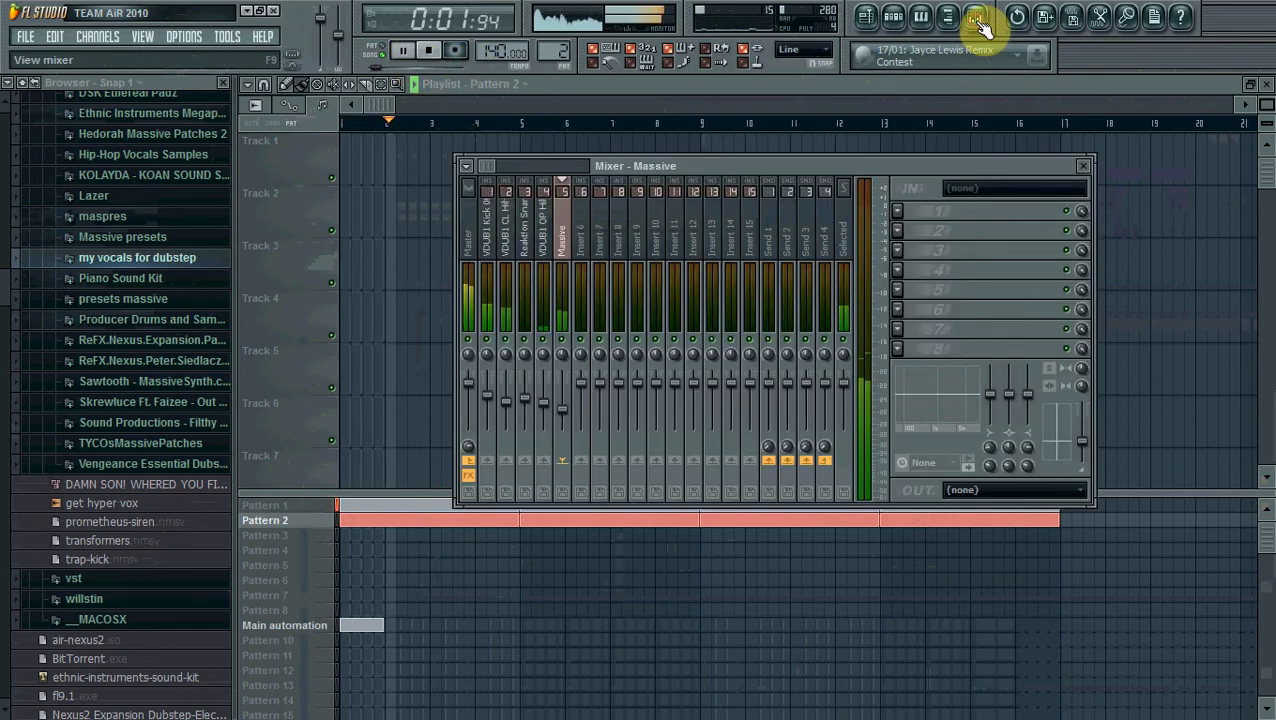
drag(565, 411, 567, 413)
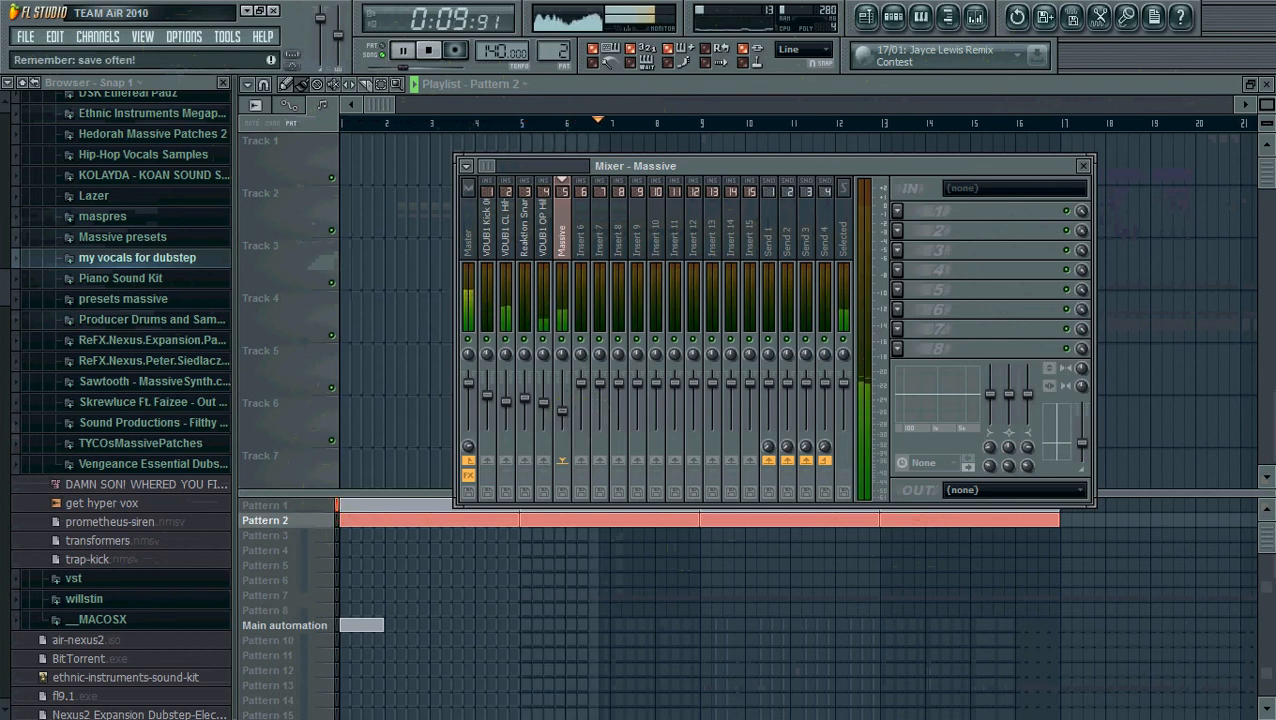
key(F9)
drag(391, 109, 342, 107)
key(space)
Step: In Pattern 2's piano roll, shorten the bar 1 A4 note to half a bar and add one-step A4 notes at steps 9, 11, 13 and 15
double_click(453, 519)
drag(694, 103, 324, 110)
drag(463, 371, 383, 370)
click(395, 371)
drag(476, 370, 413, 371)
click(414, 370)
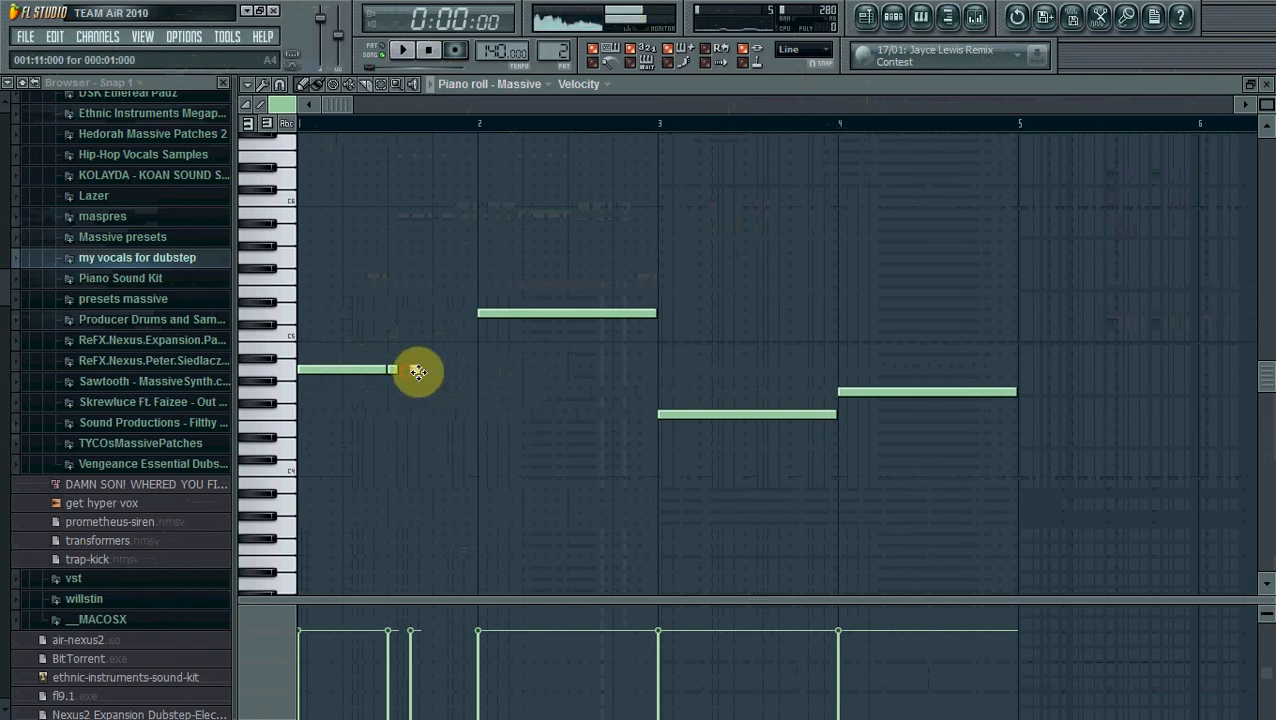
click(436, 370)
click(459, 370)
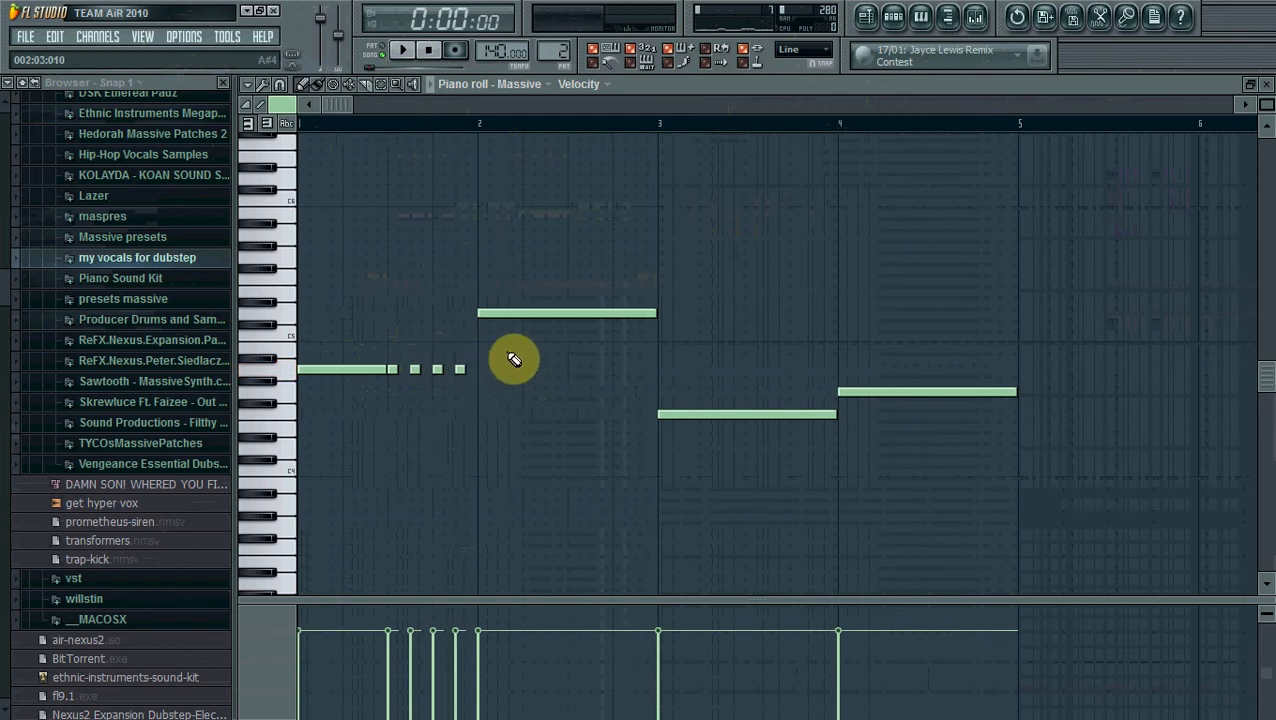
Step: Replace the bar 2 D5 note with a half-bar one and add four-step notes F5 and A5 at steps 9 and 13
right_click(488, 314)
click(490, 316)
drag(490, 313, 564, 318)
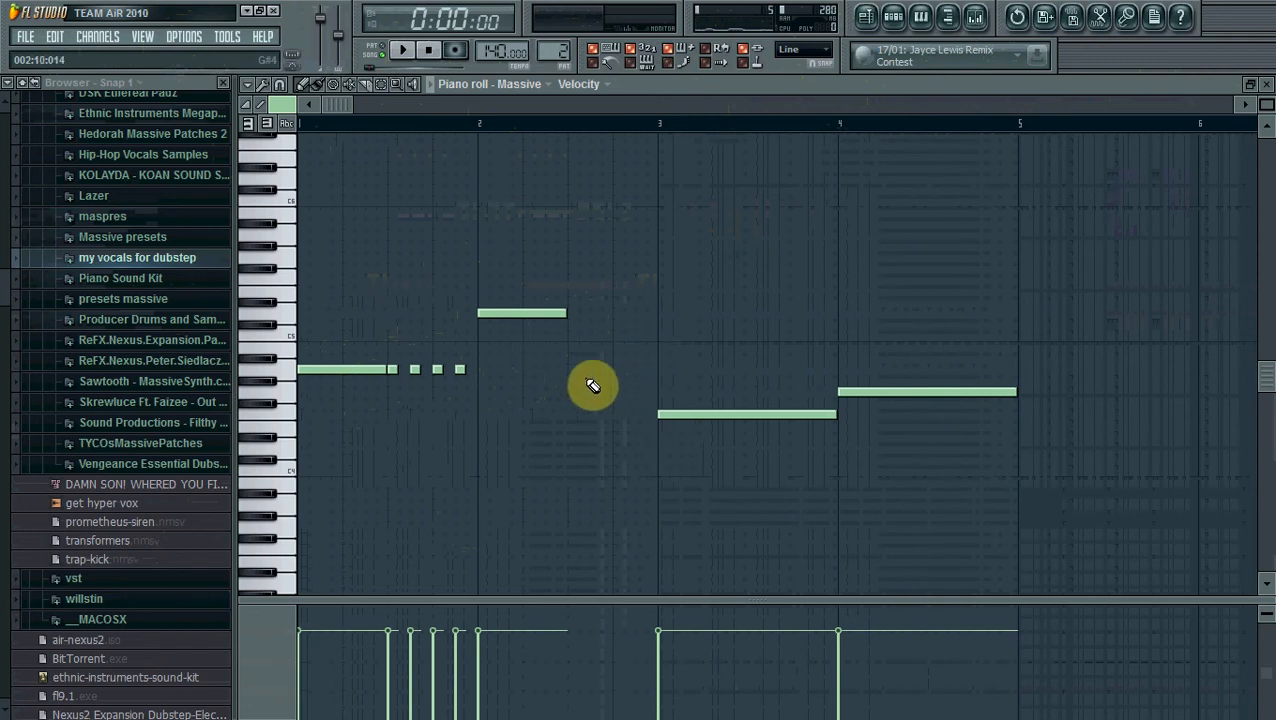
click(581, 318)
drag(652, 313, 595, 280)
click(618, 234)
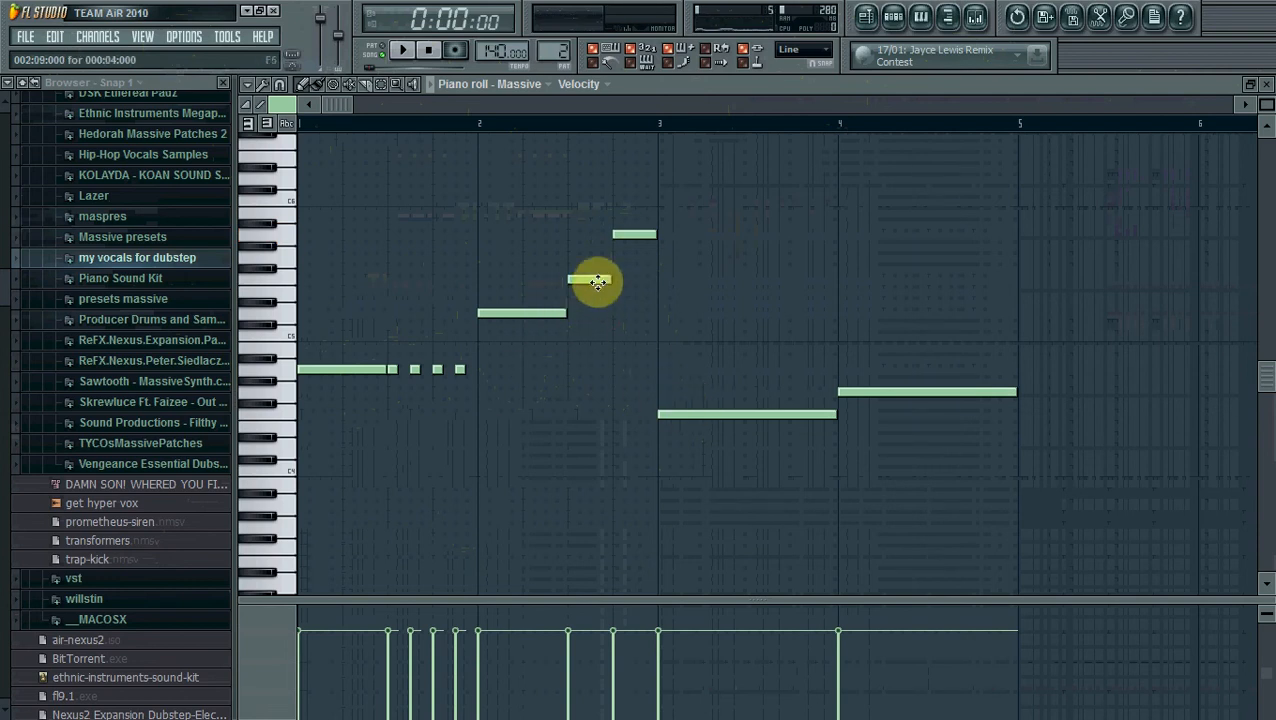
Step: Split the bar 2 F5 note into two two-step notes and the bar 3 F4 note into a four-step and a two-step note
drag(610, 281, 585, 281)
click(593, 279)
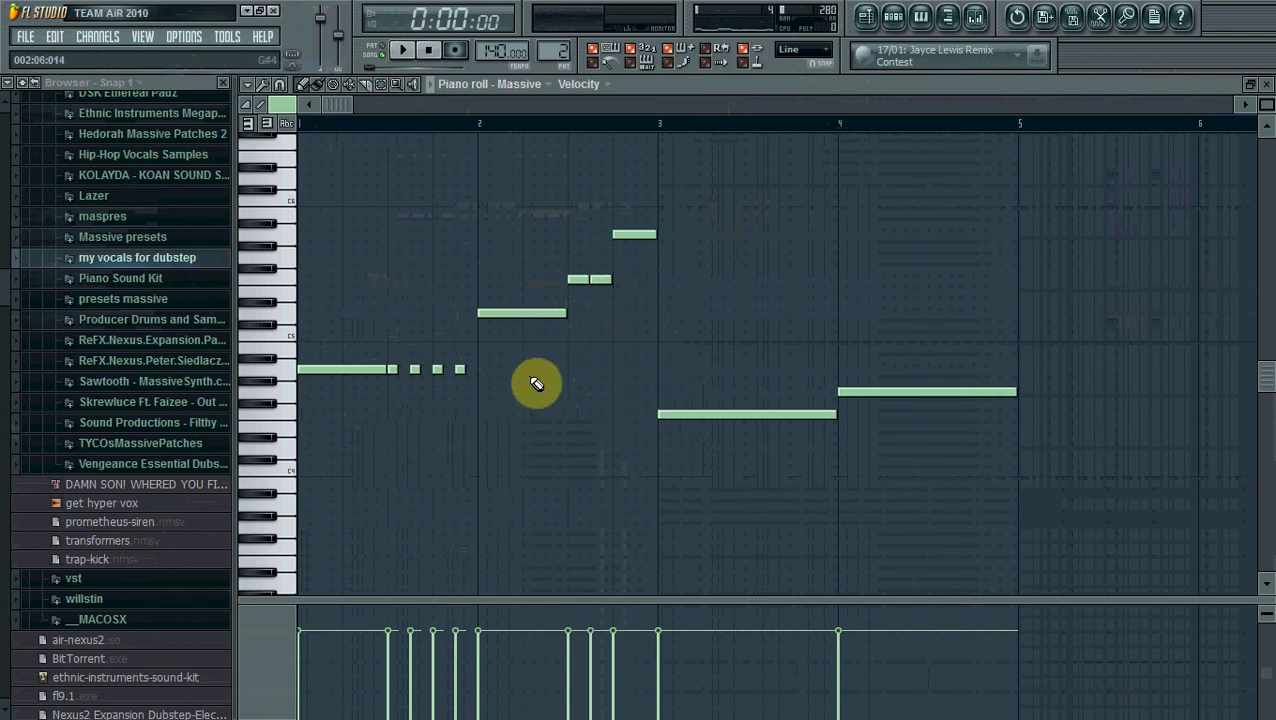
drag(834, 416, 740, 416)
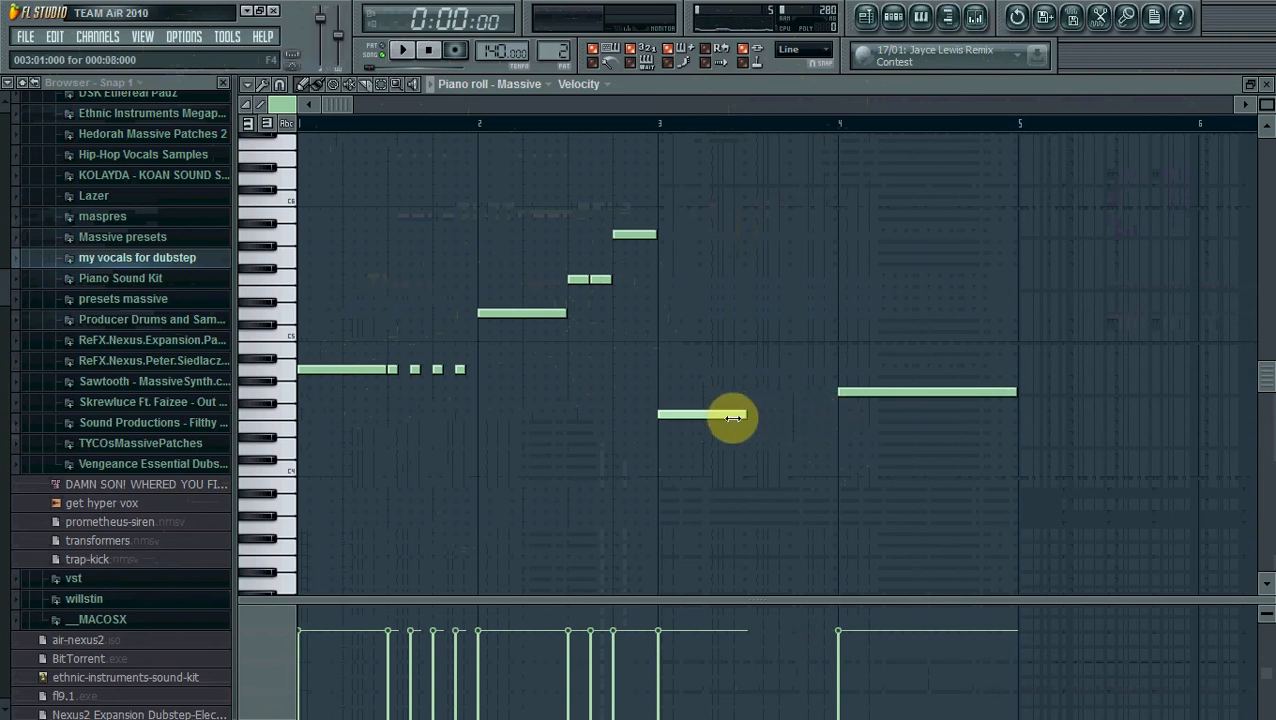
click(714, 415)
Step: Add two-step notes to bar 3 of the Massive melody: G4 at step 7, C5 at step 9, and A4 at steps 11 and 14
drag(757, 423, 735, 392)
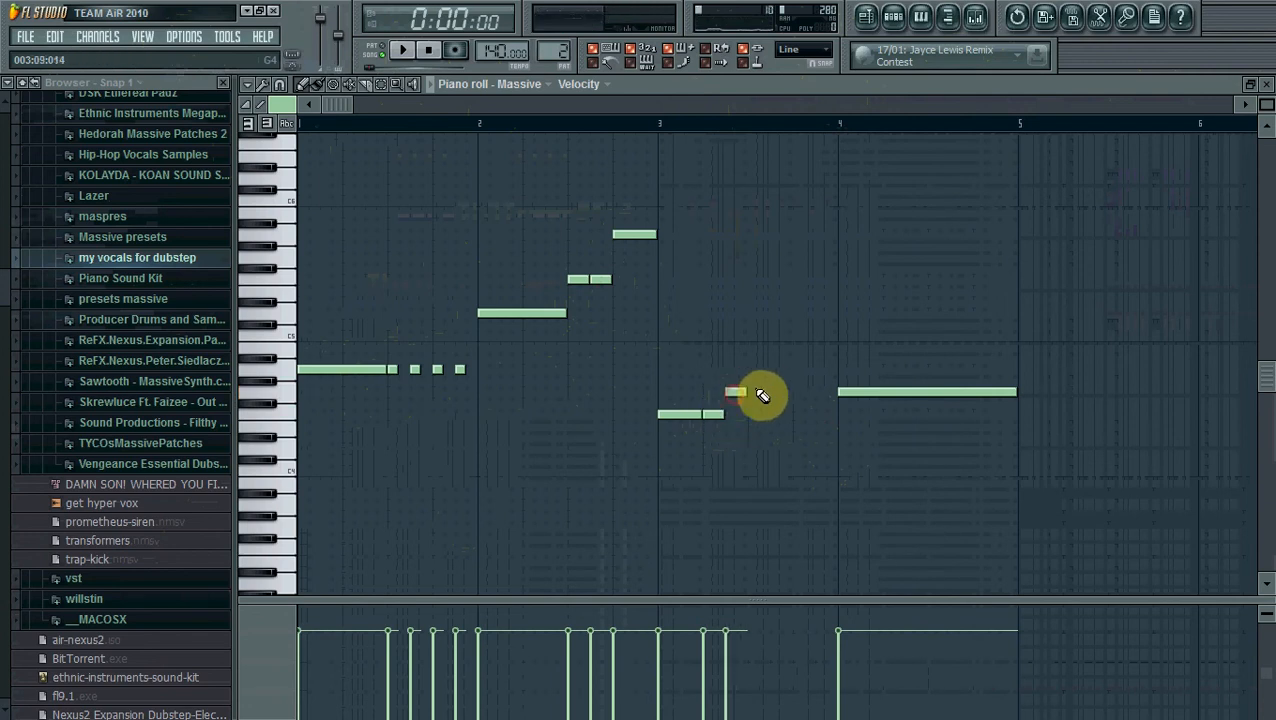
click(752, 336)
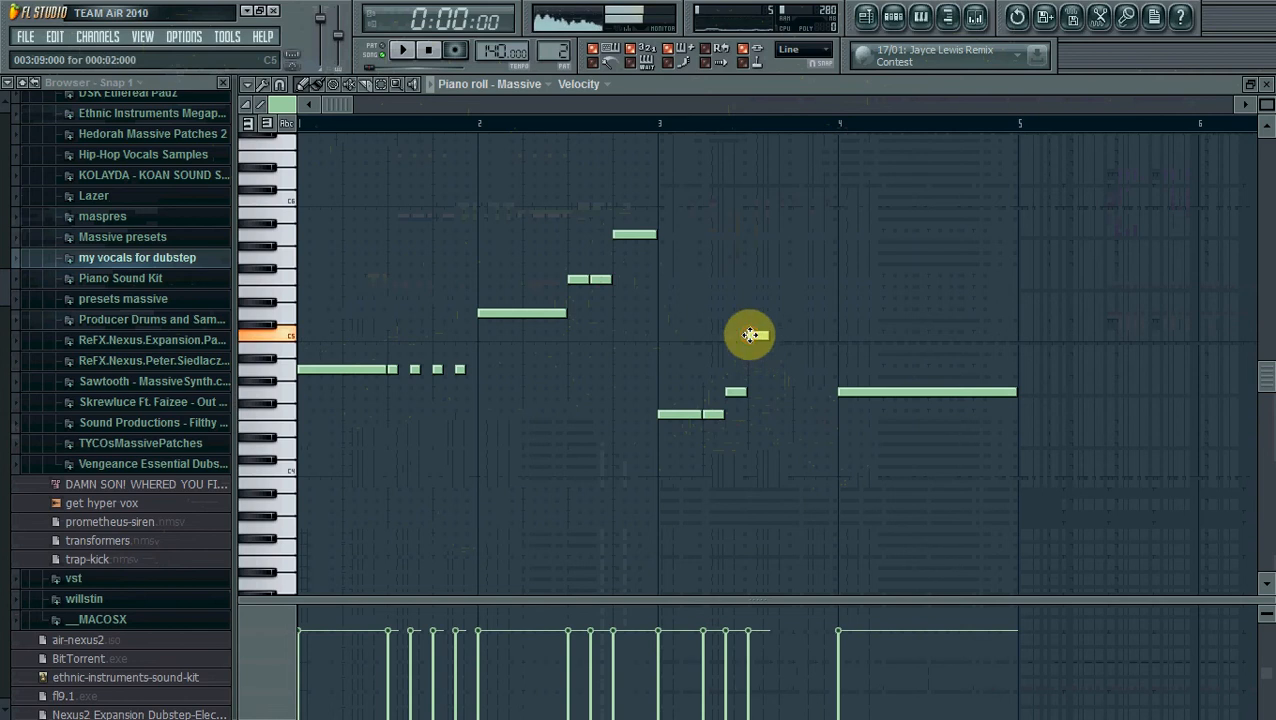
drag(777, 364, 783, 378)
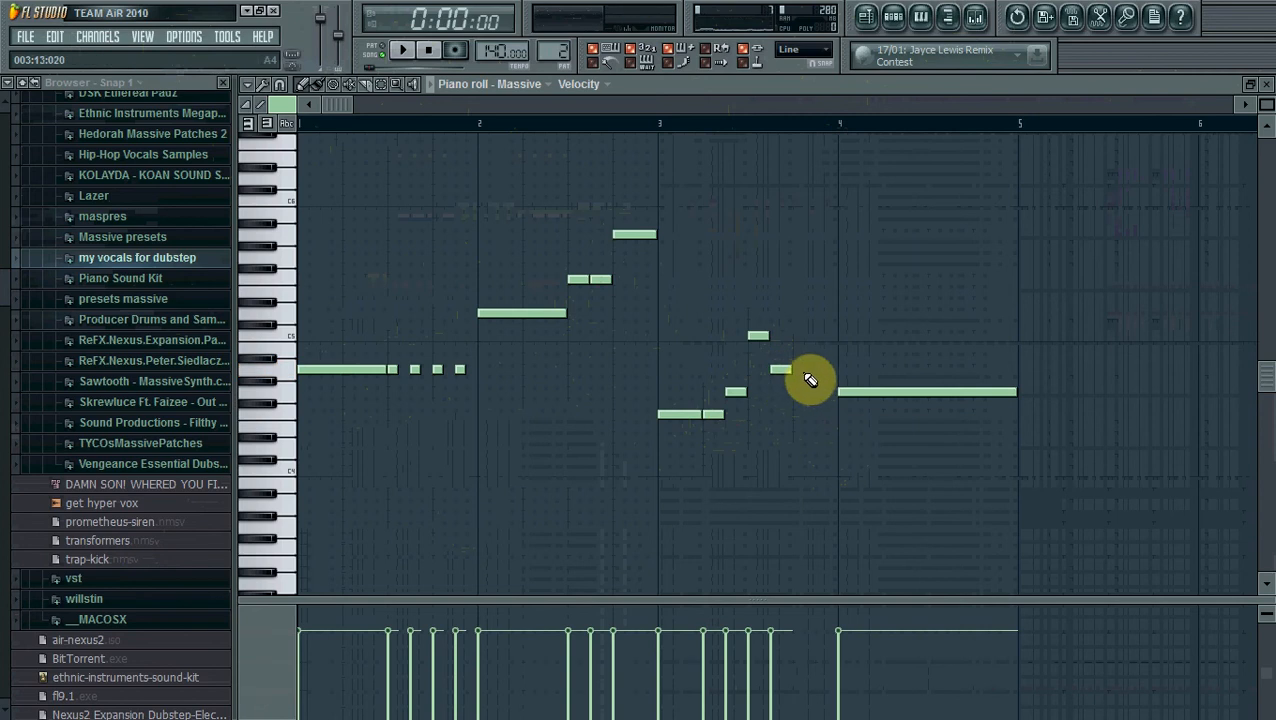
click(810, 369)
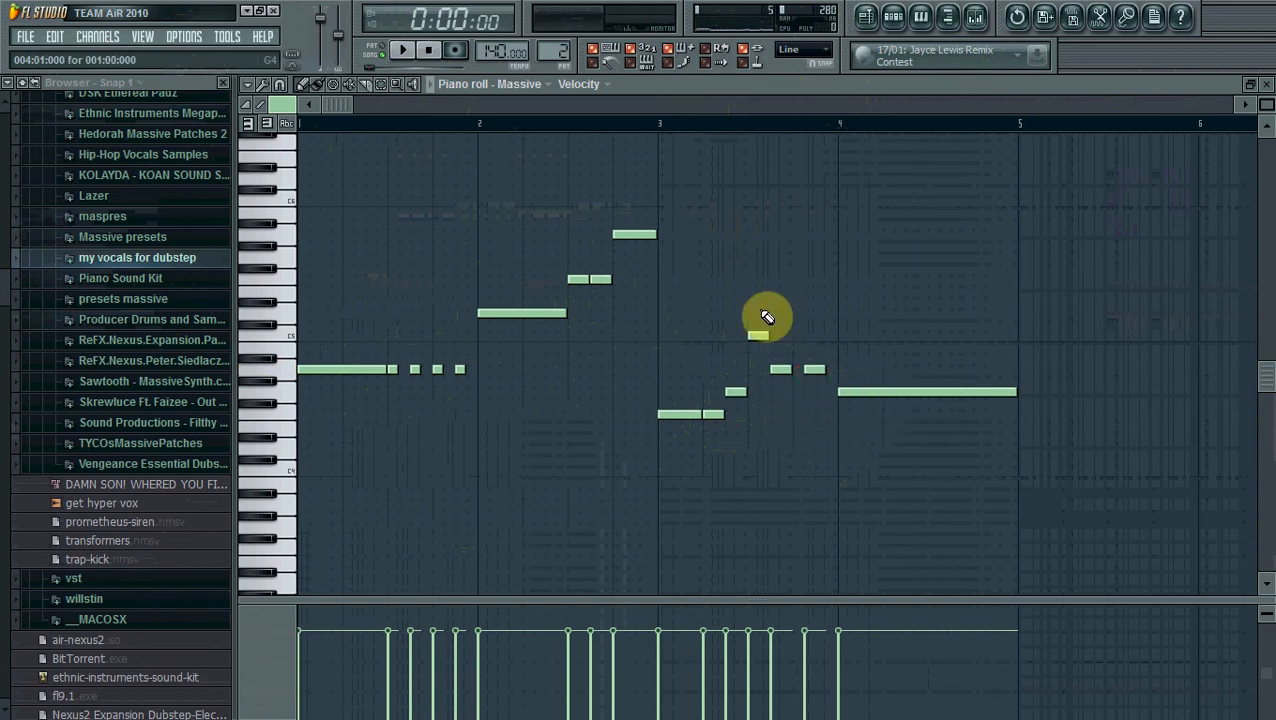
Step: Play Pattern 2 to check the edited melody, stop playback and close the piano roll
key(space)
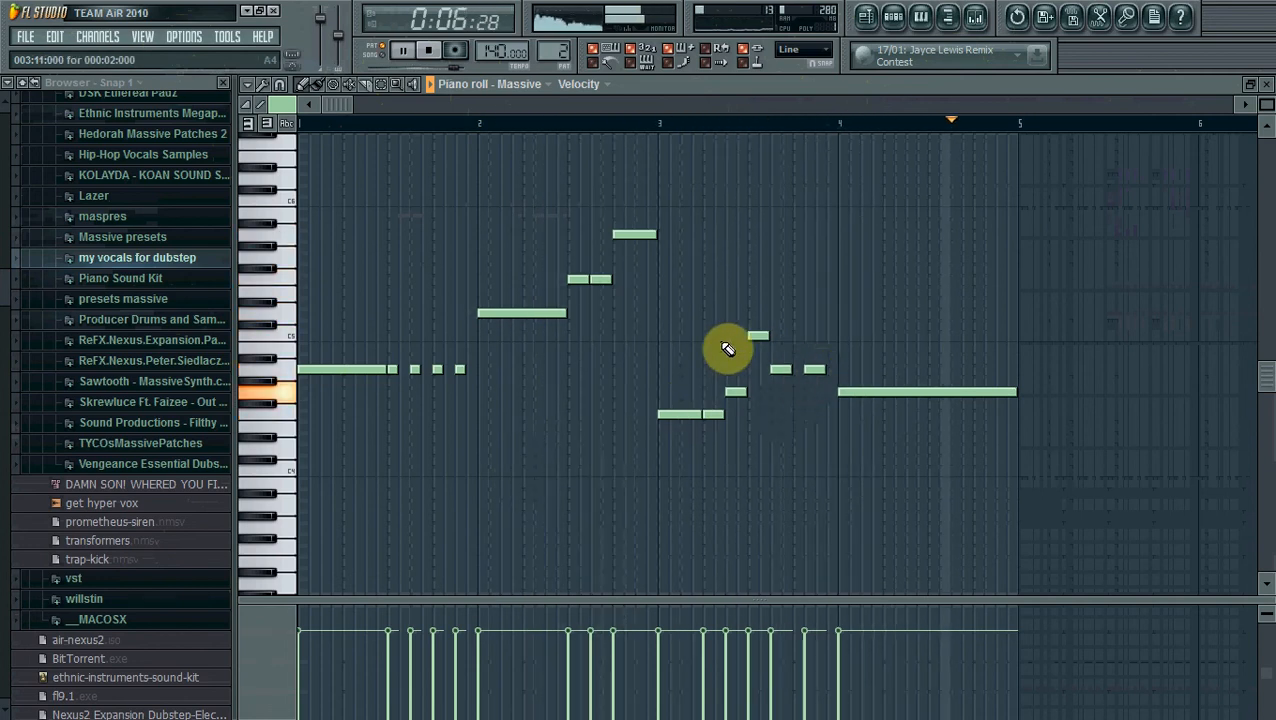
click(428, 50)
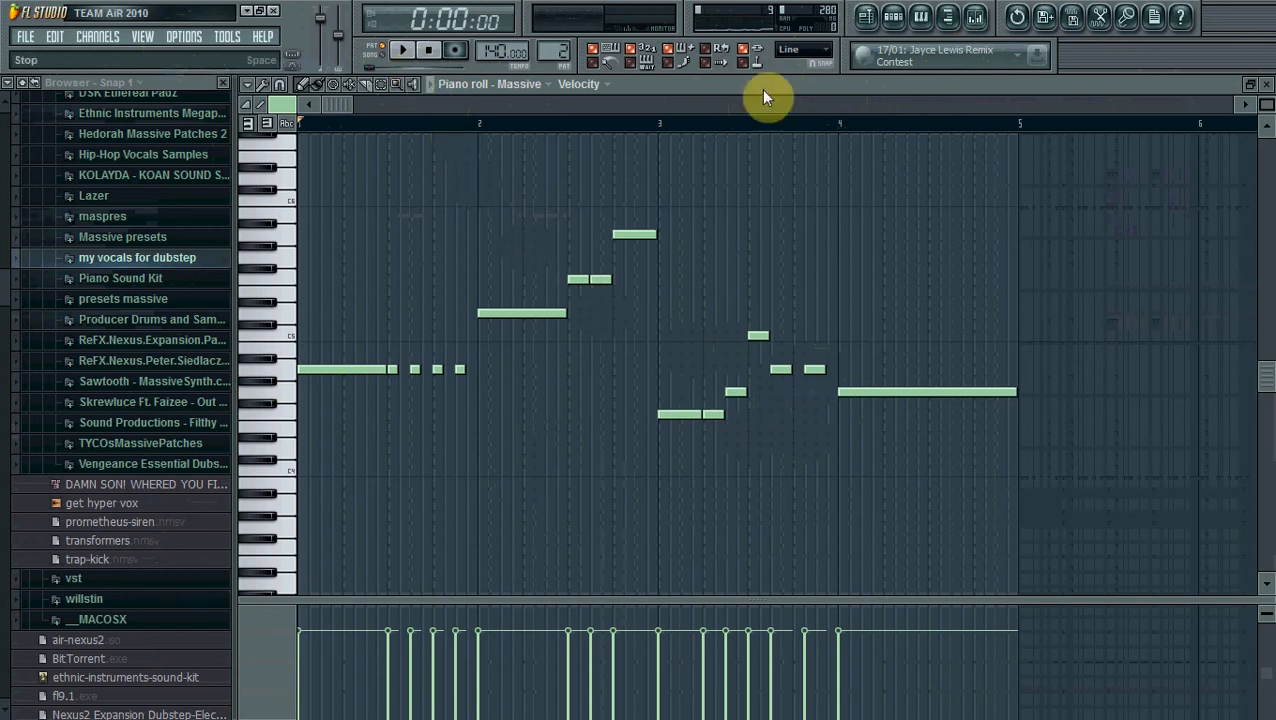
click(1266, 84)
click(588, 300)
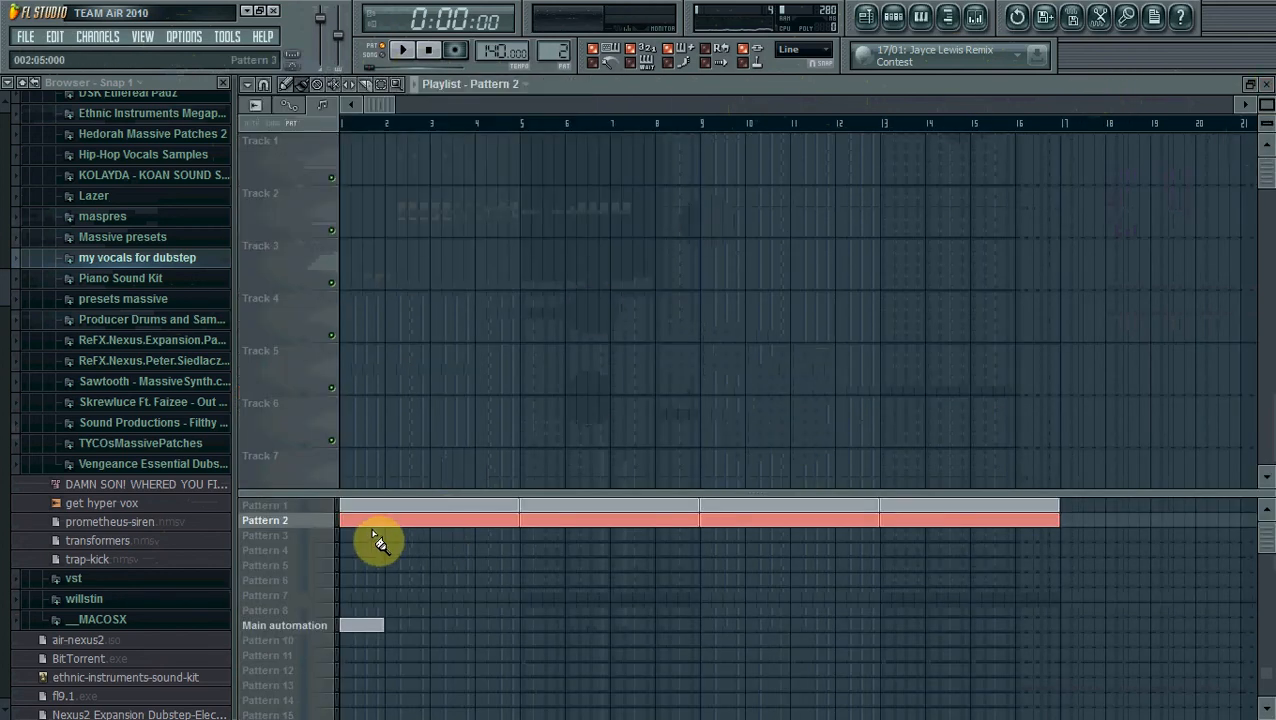
Step: Select Pattern 3 in the playlist and play the full arrangement in song mode, stopping near the end of bar 16
click(322, 537)
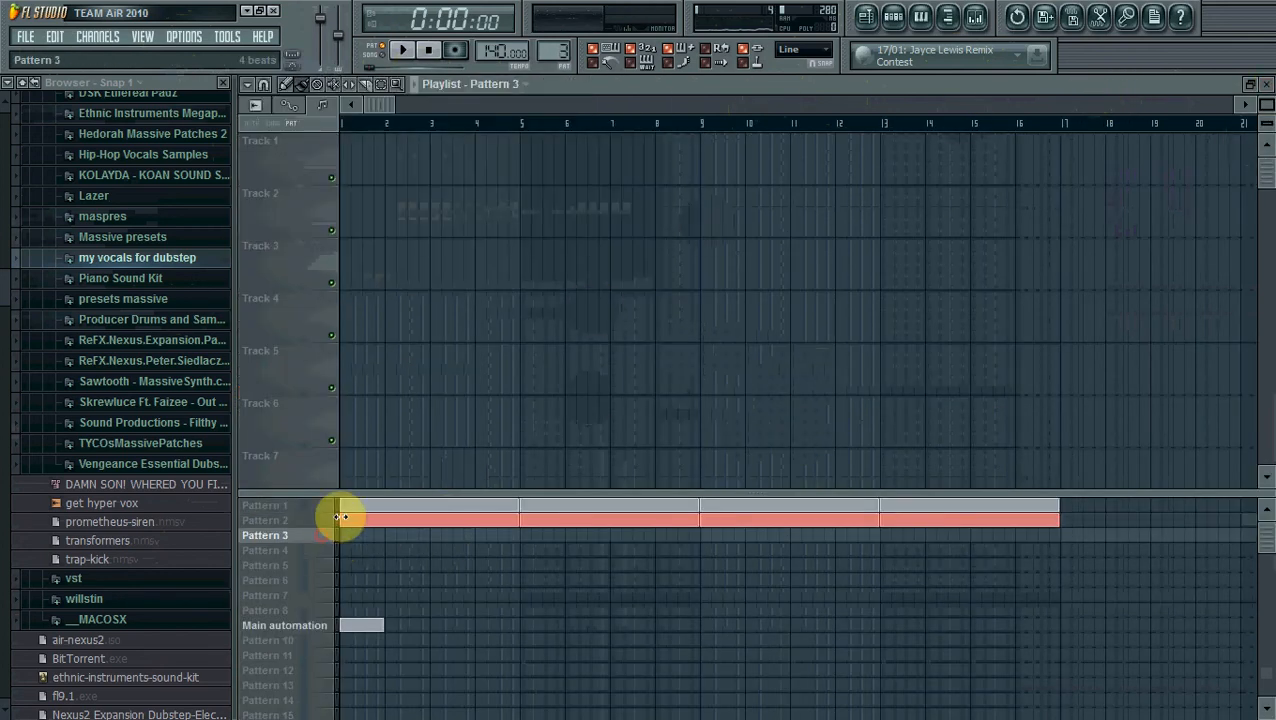
click(384, 52)
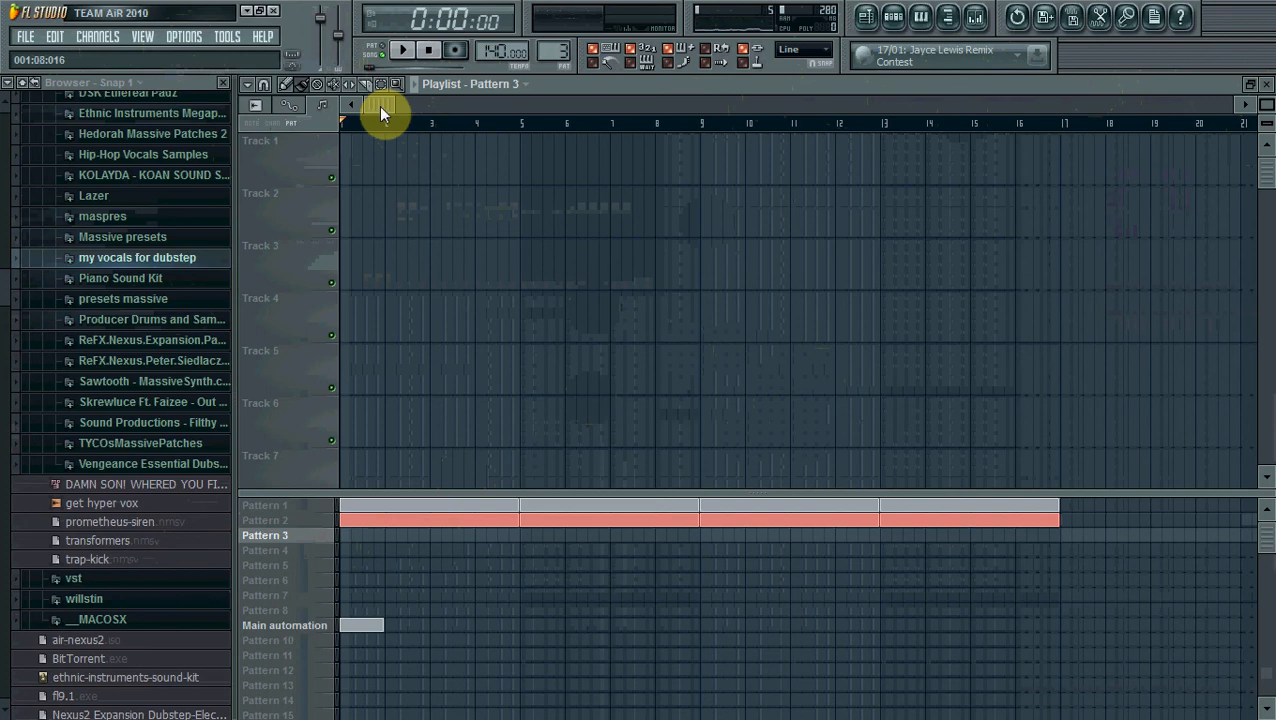
key(space)
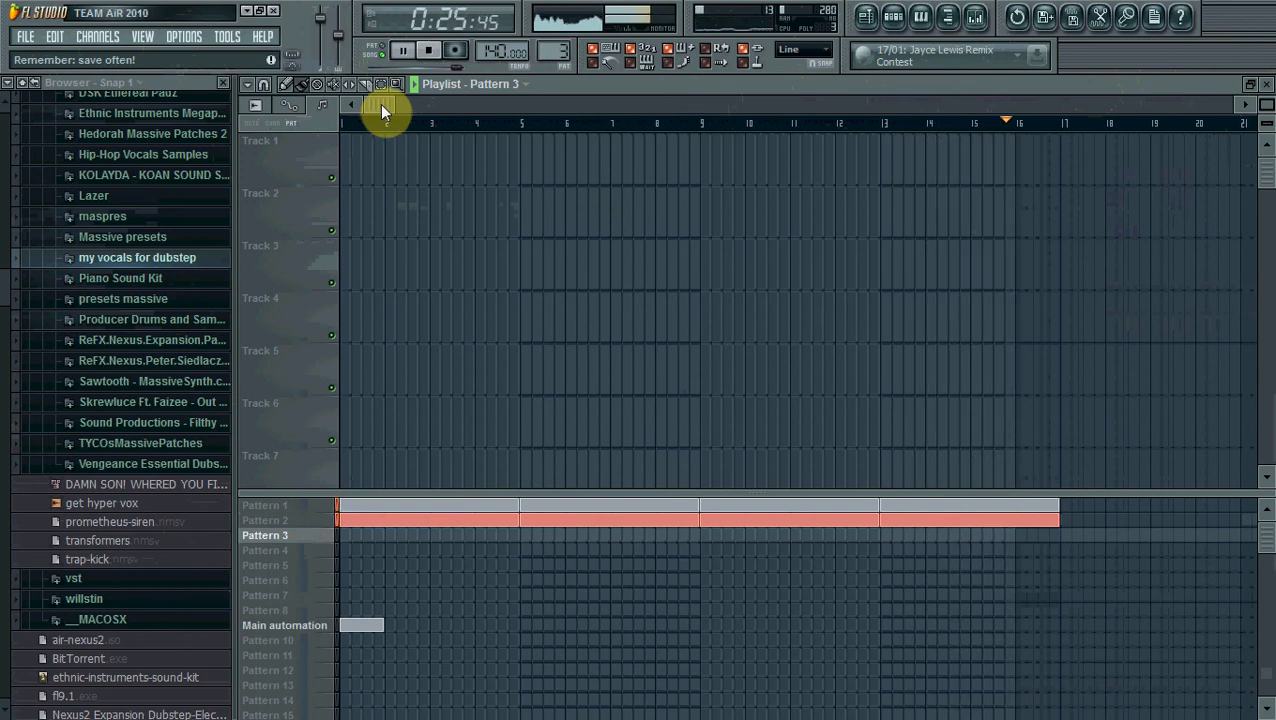
key(space)
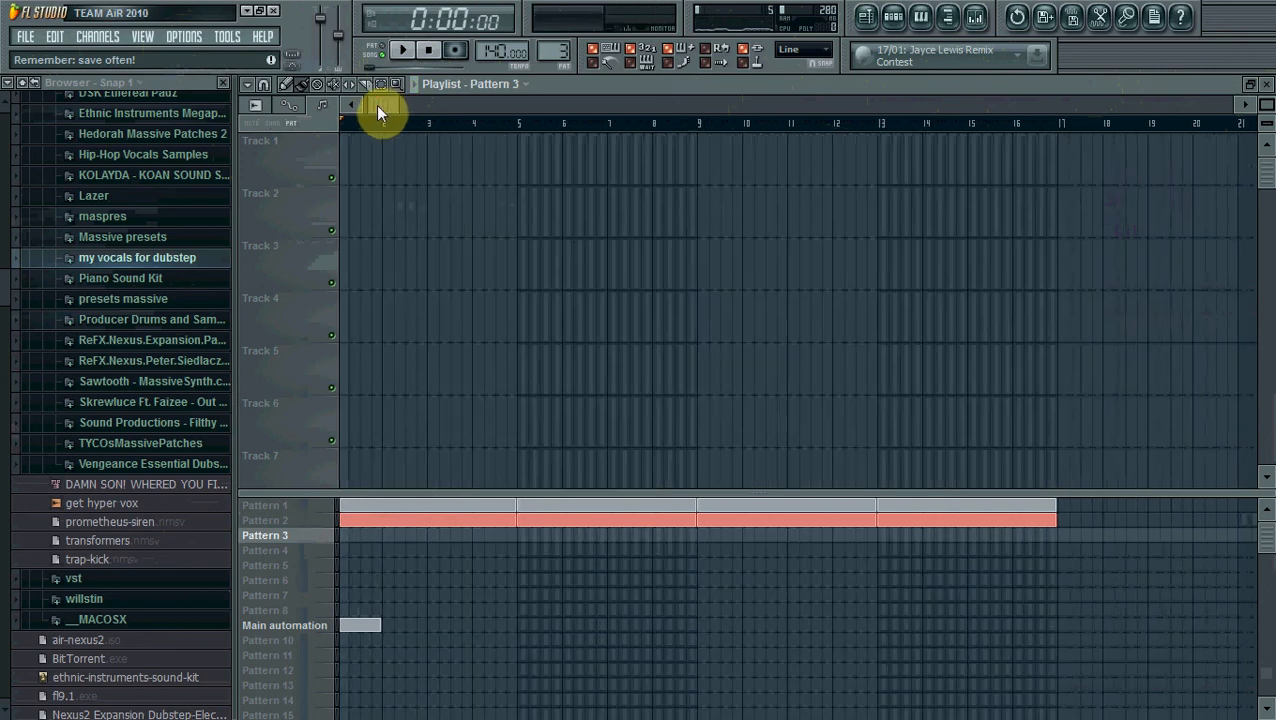
Step: Review the channels of Patterns 1 and 2 and the Massive synth's interface, closing both windows when done
click(893, 18)
scroll(556, 50, down, 2)
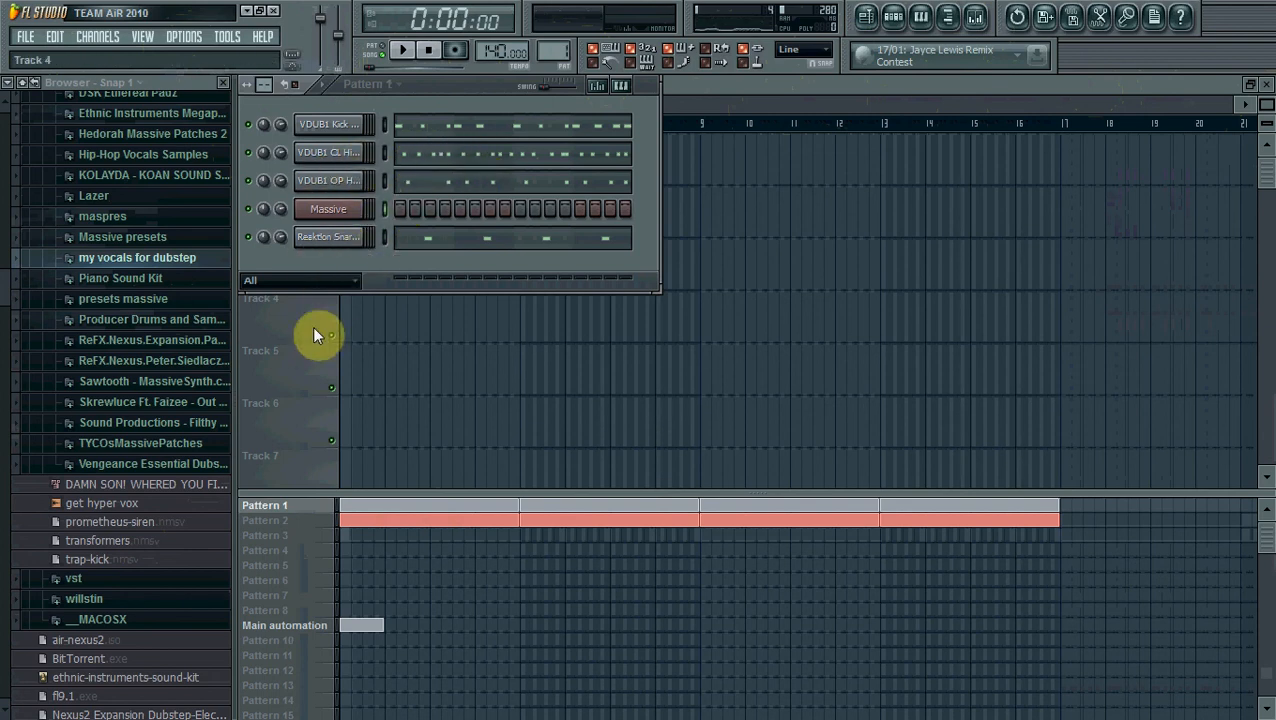
scroll(553, 42, up, 1)
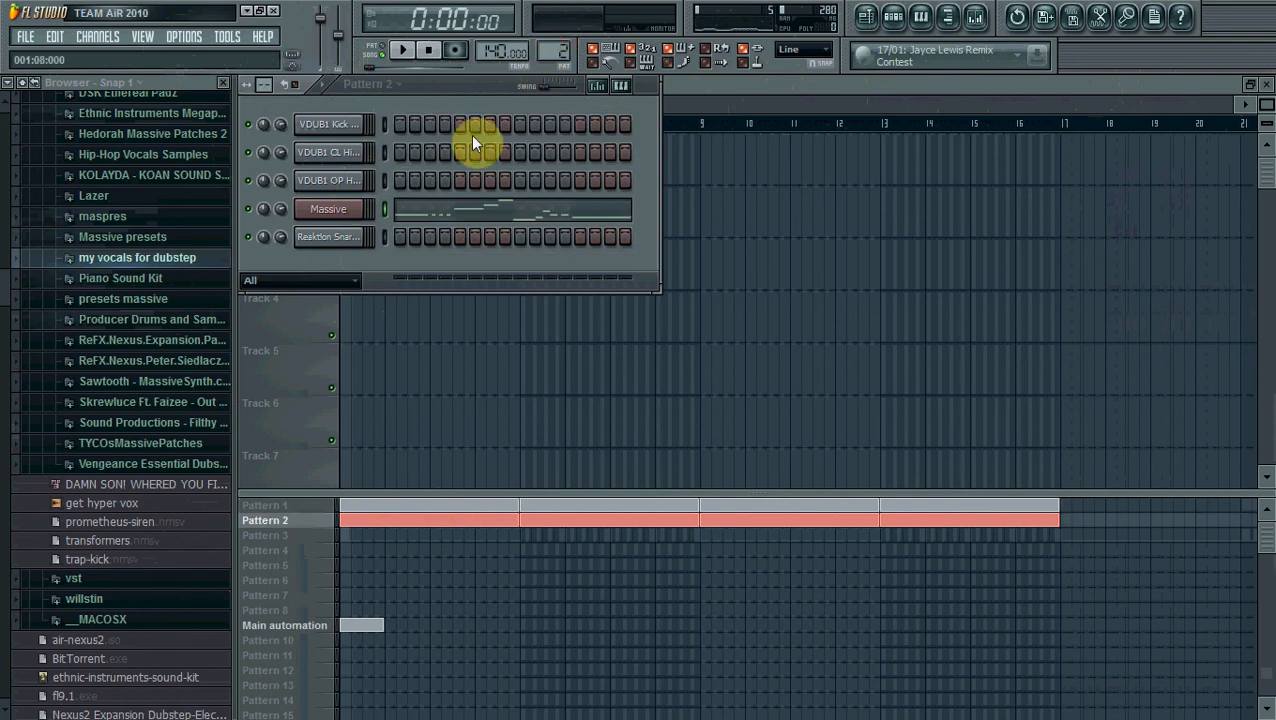
click(330, 213)
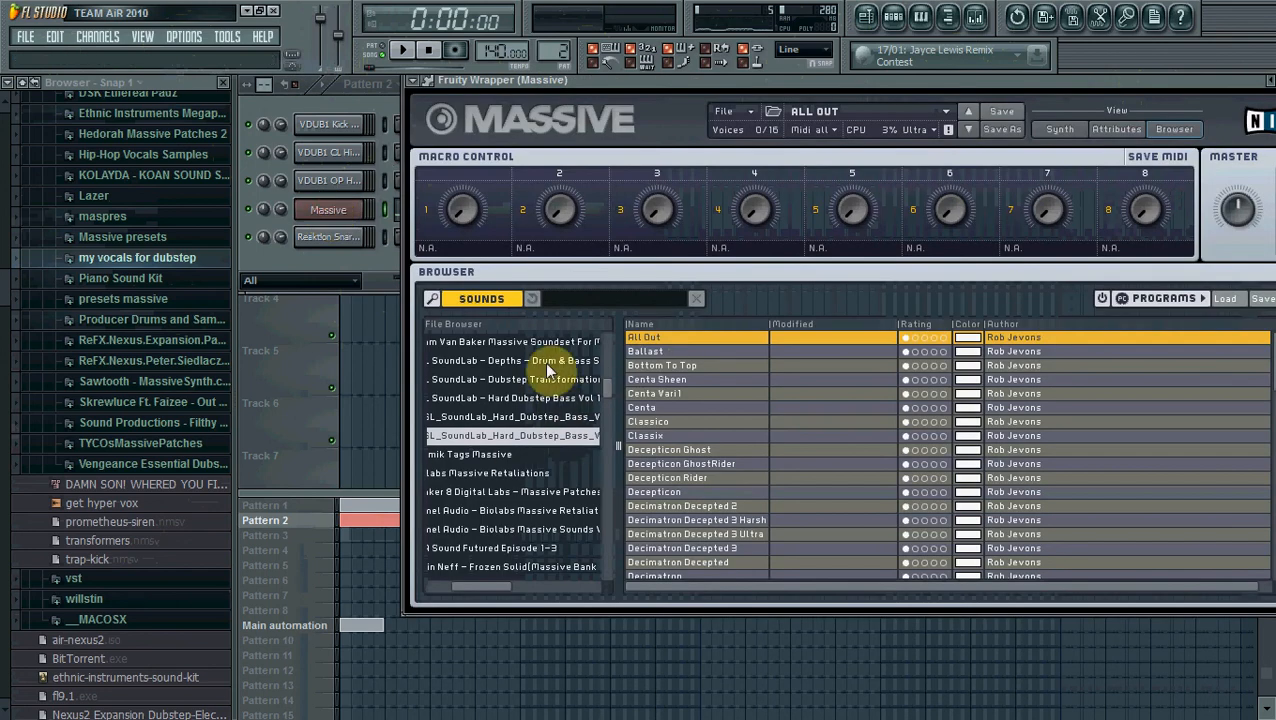
click(324, 255)
click(301, 318)
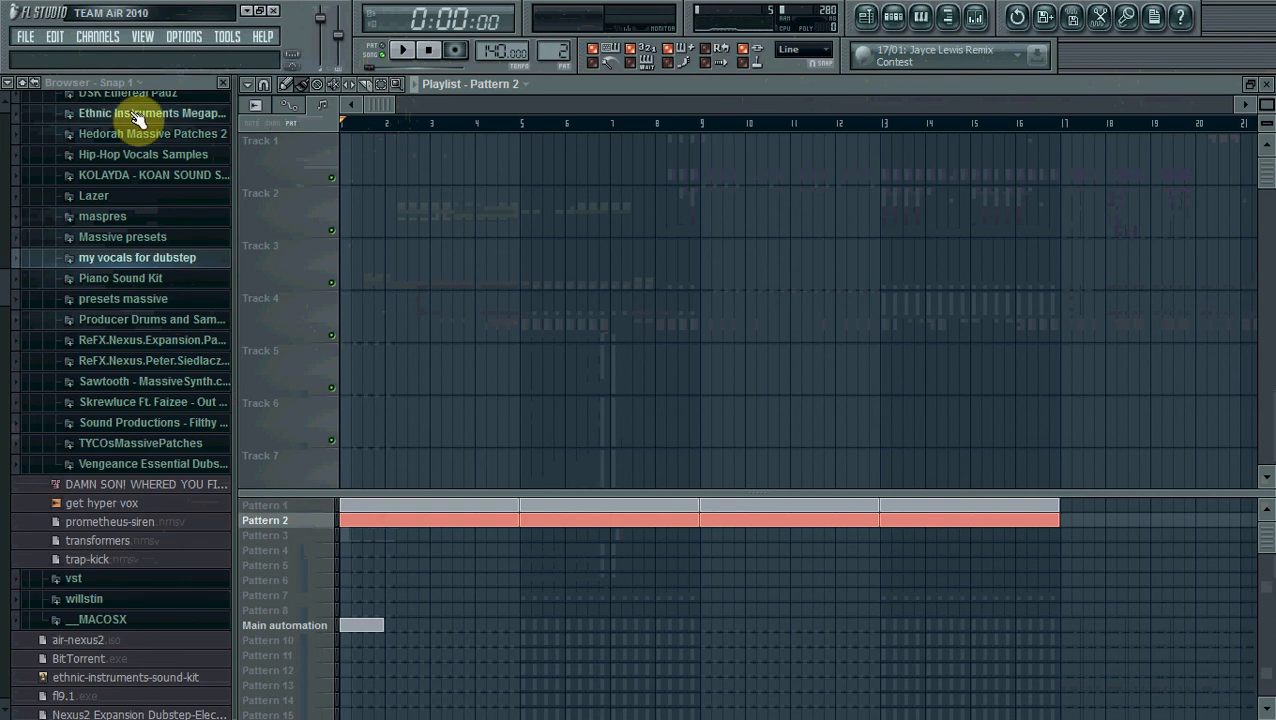
drag(374, 108, 332, 100)
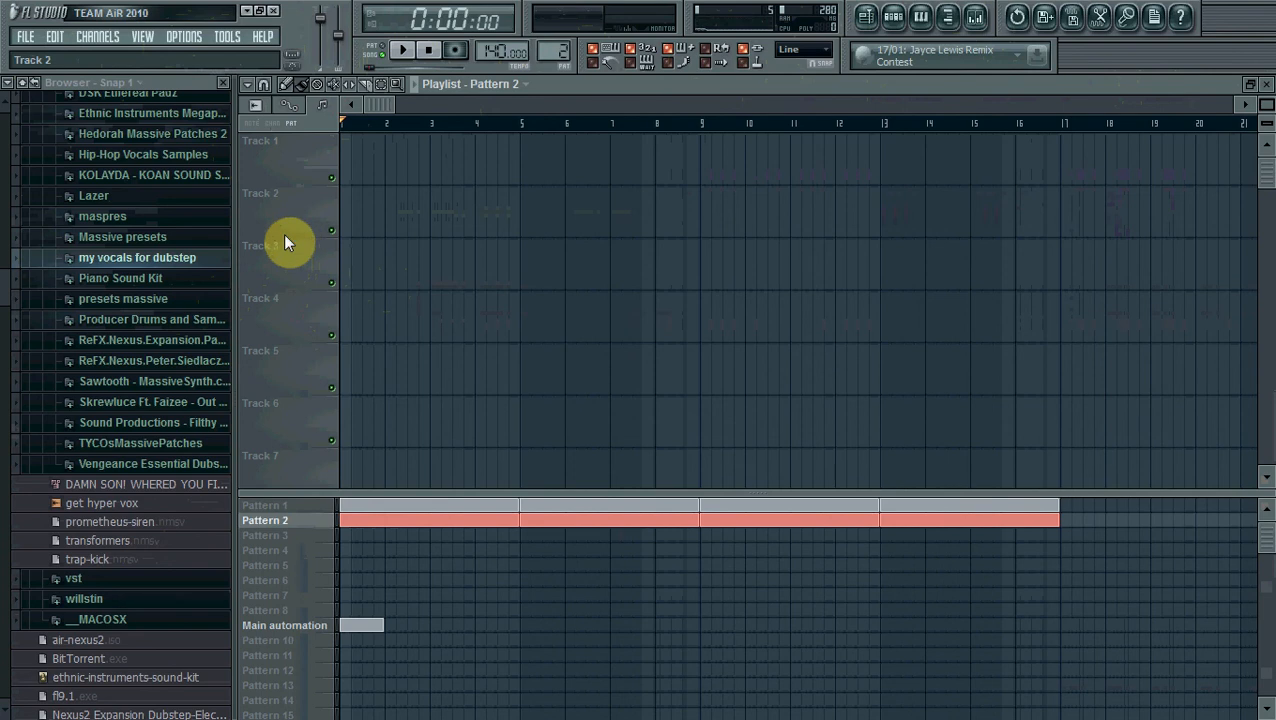
drag(388, 106, 366, 114)
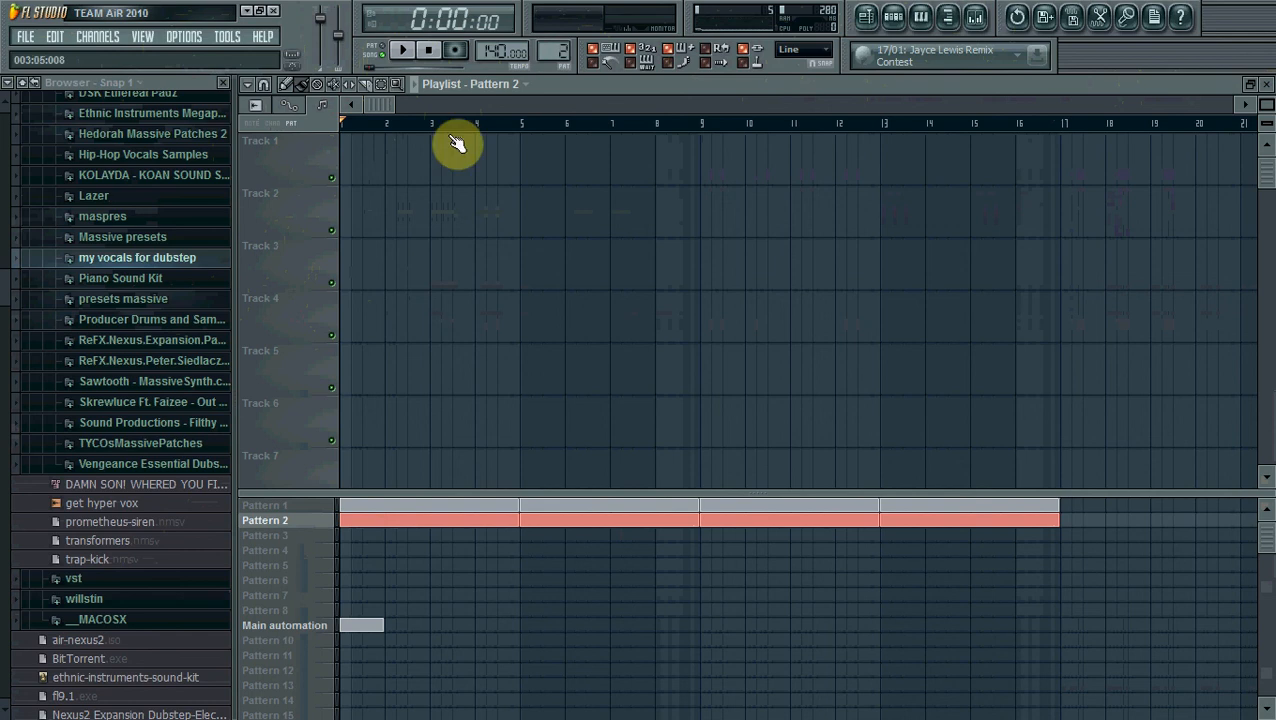